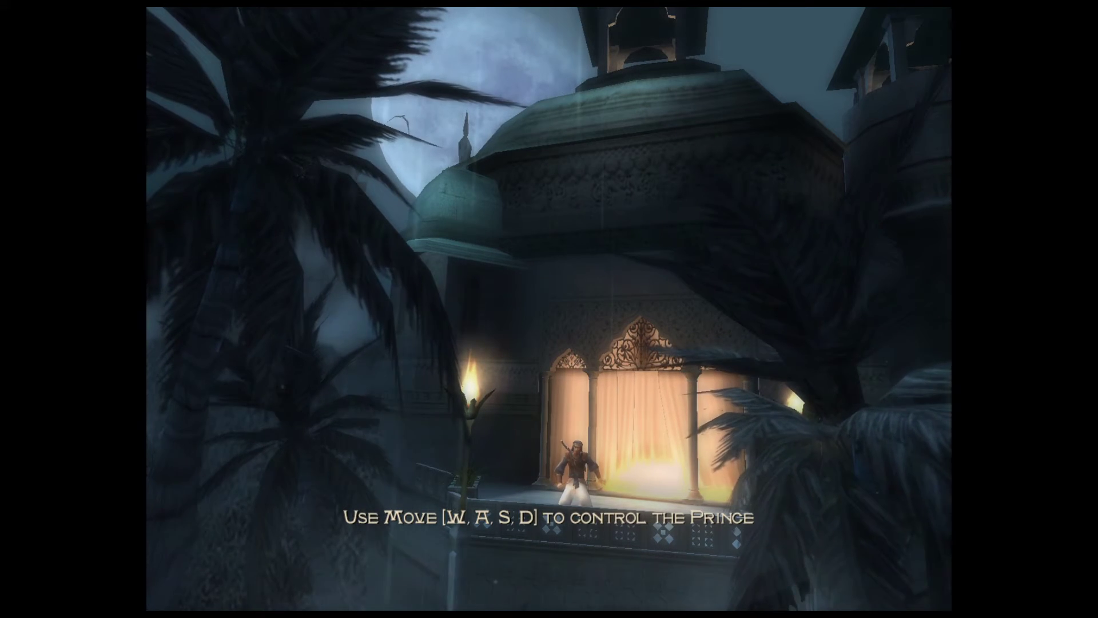
key("w")
key("space")
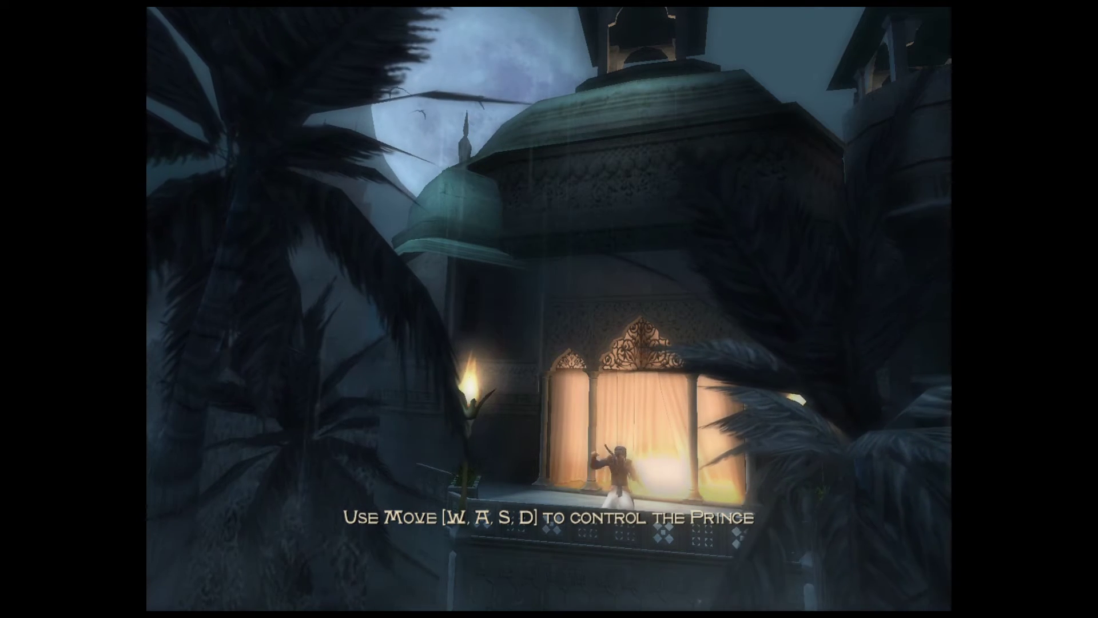
key("space")
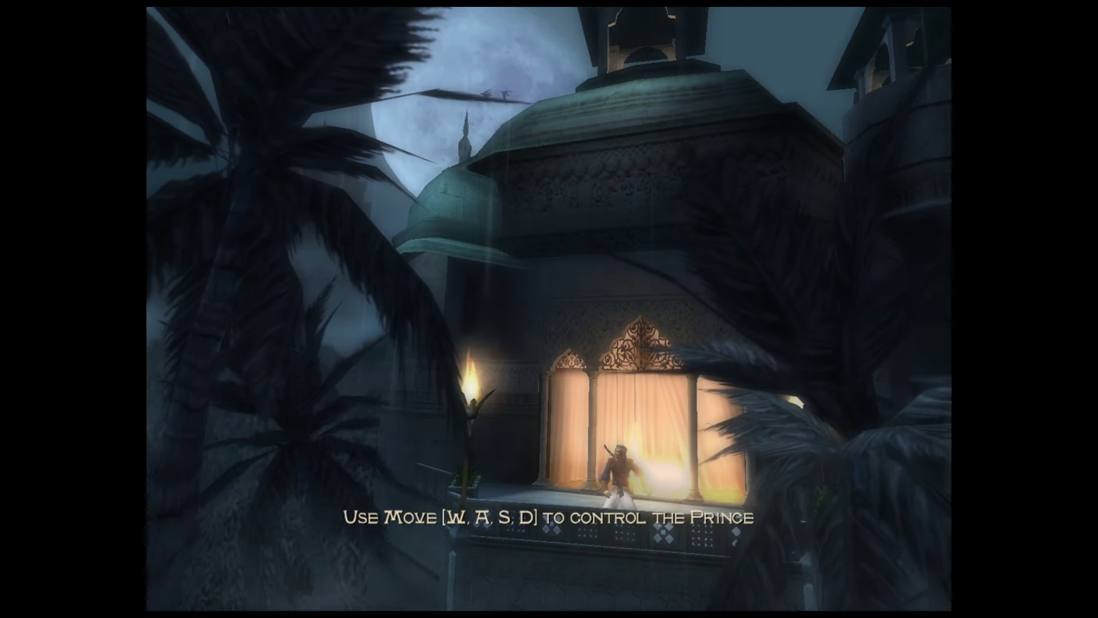
key("space")
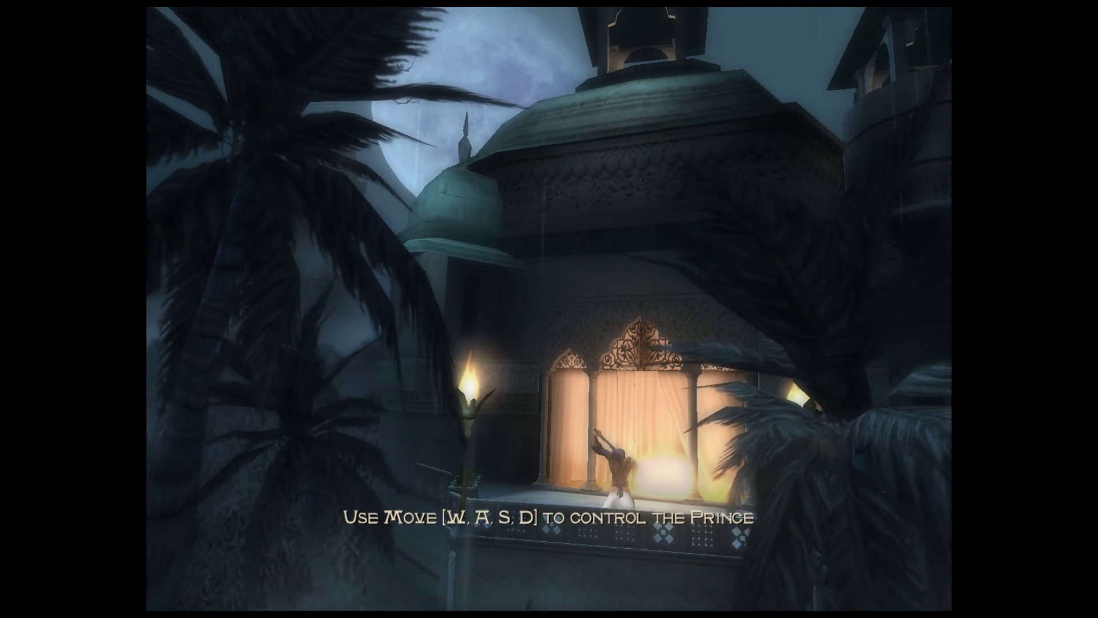
key("space")
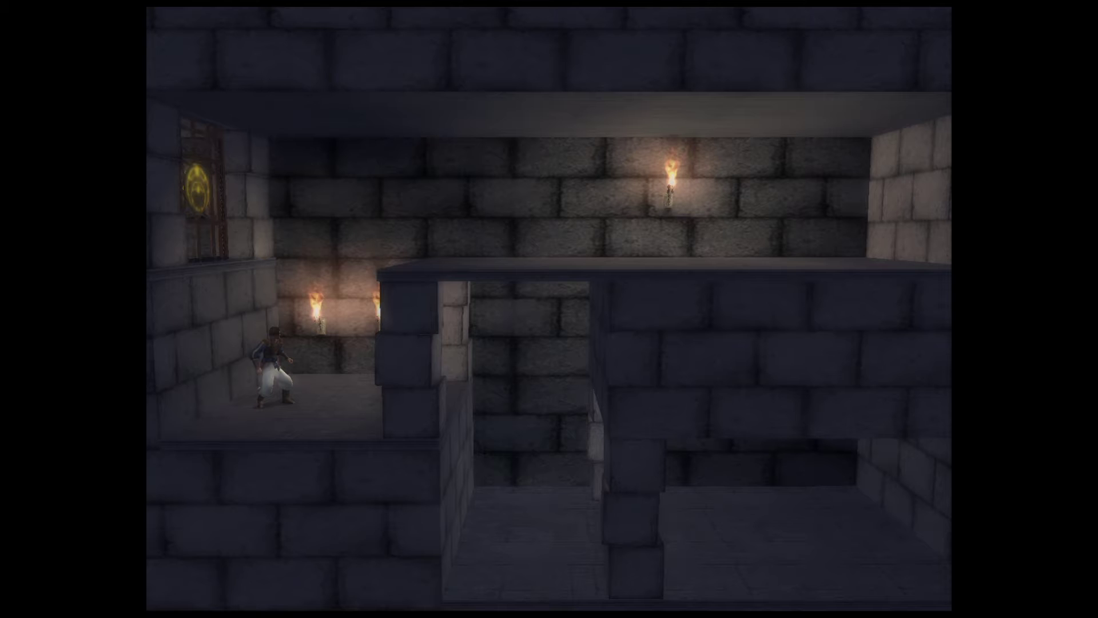
key("Right")
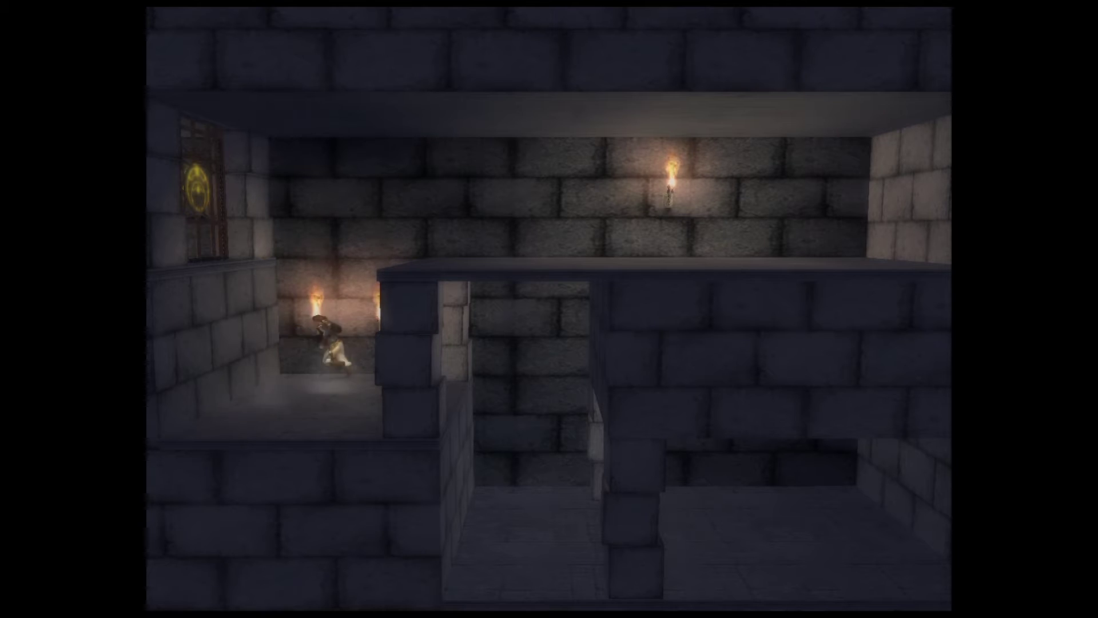
key("Left")
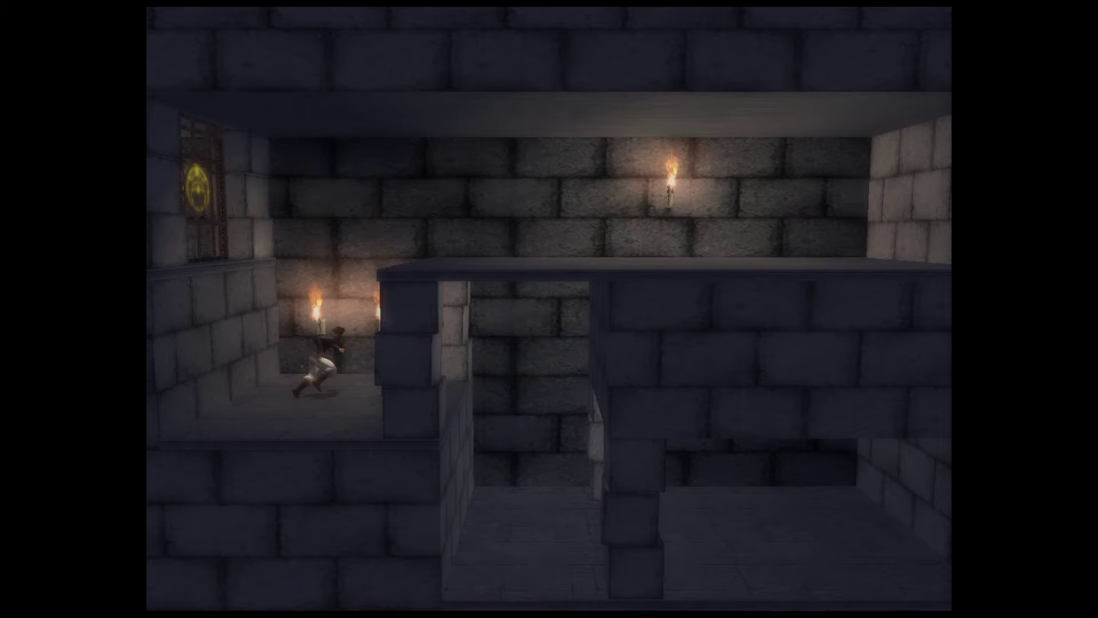
key("Right")
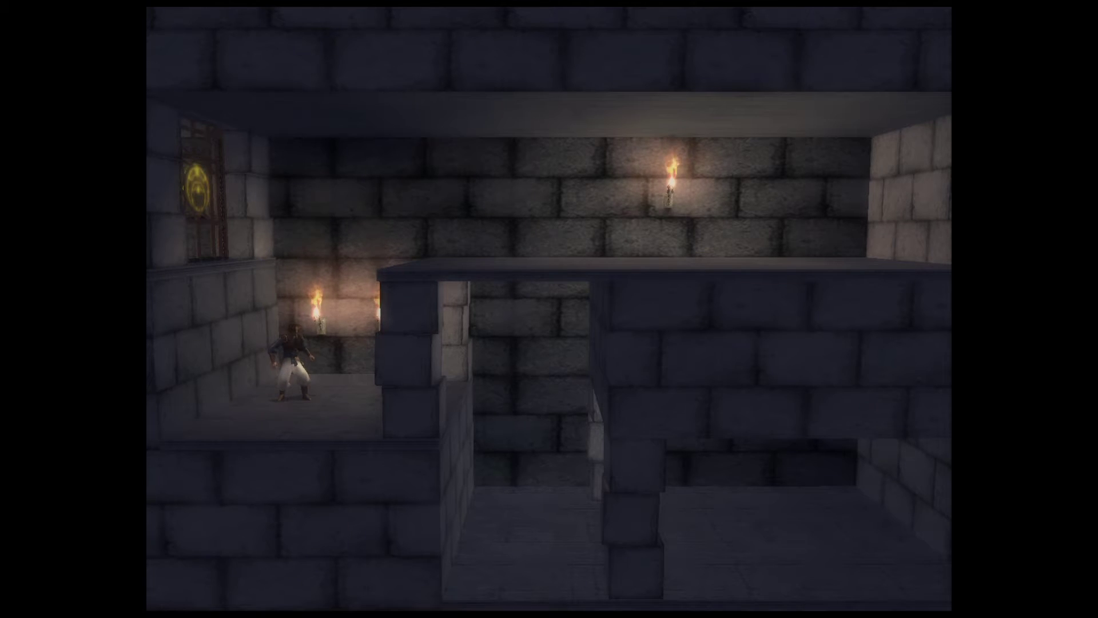
key("Right")
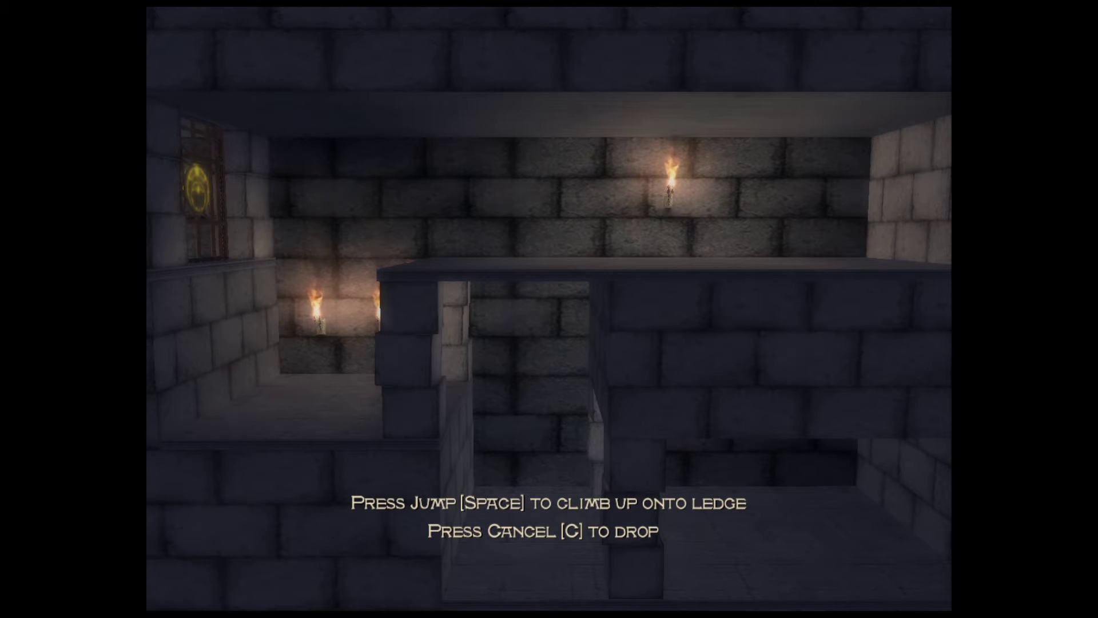
key("space")
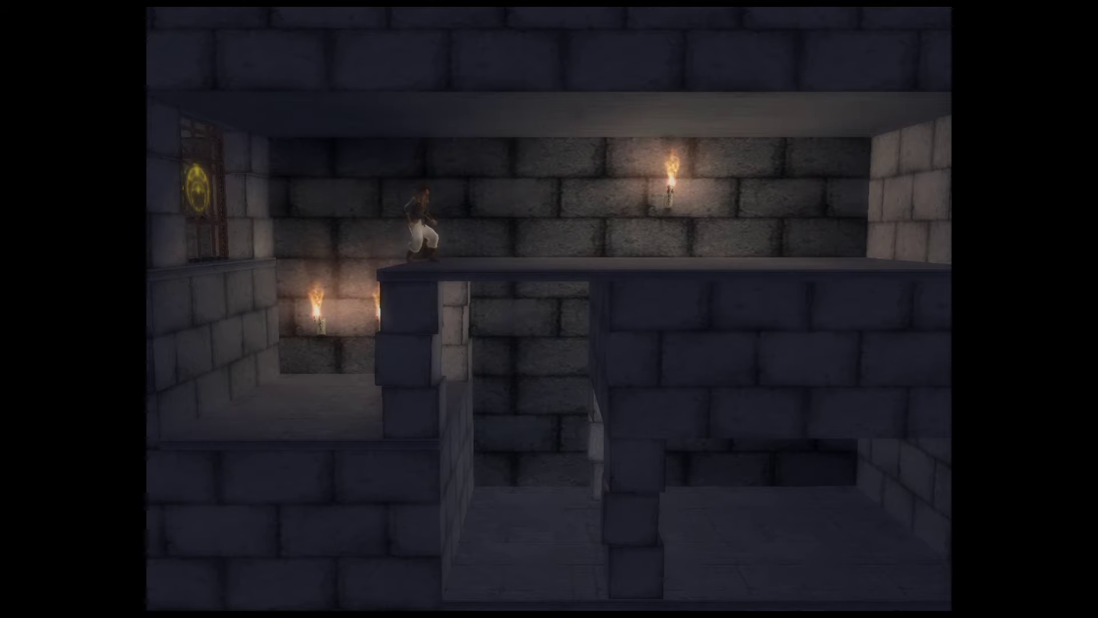
key("Right")
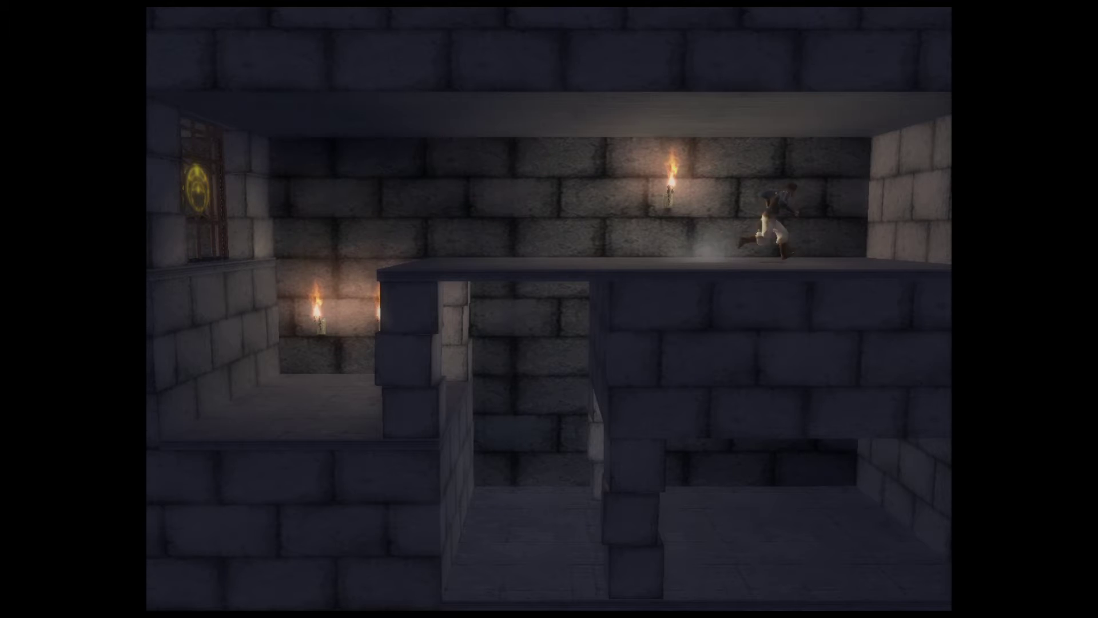
key("Left")
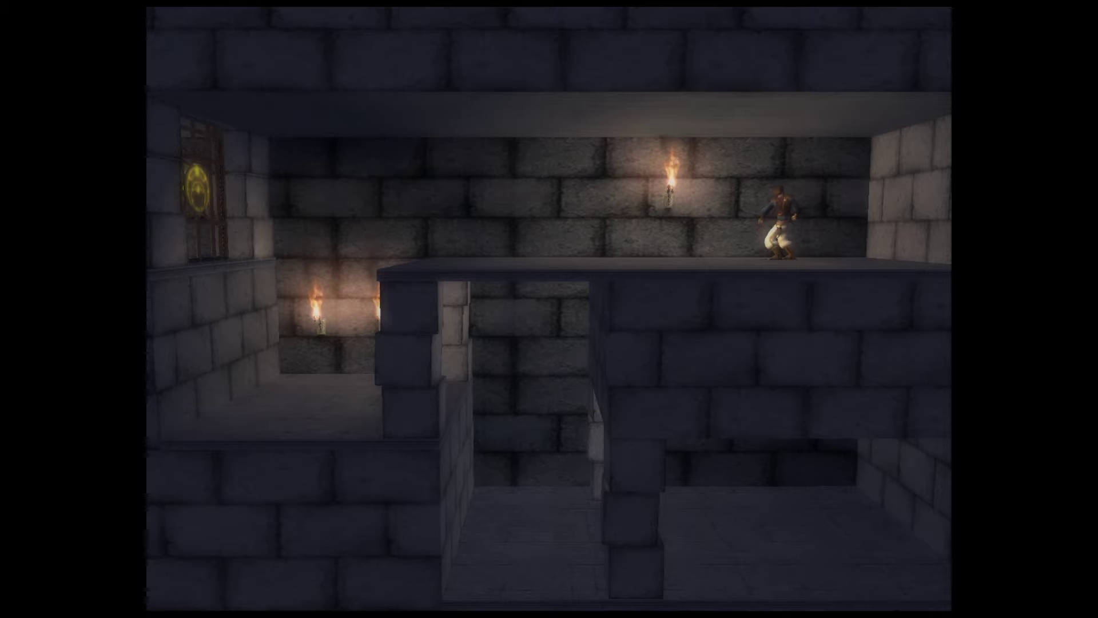
key("Right")
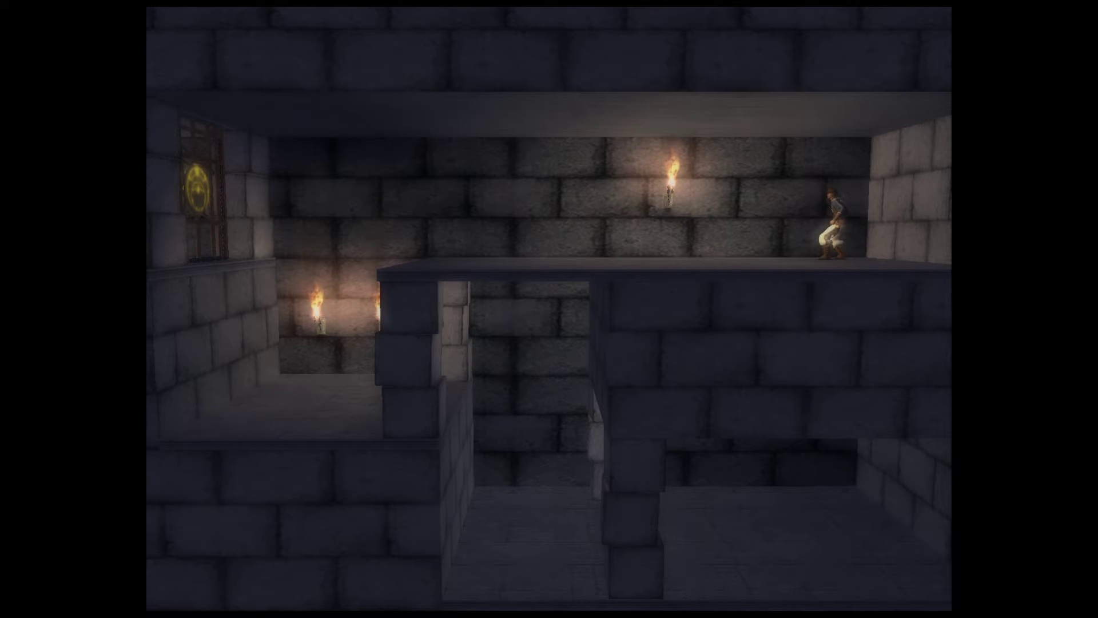
key("Left")
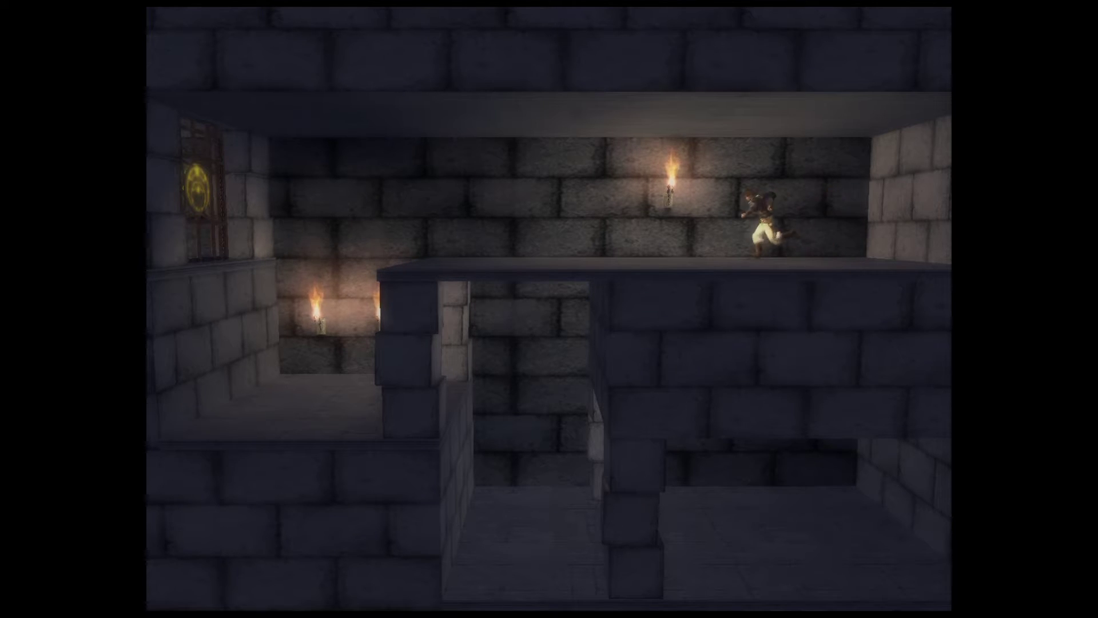
key("Down")
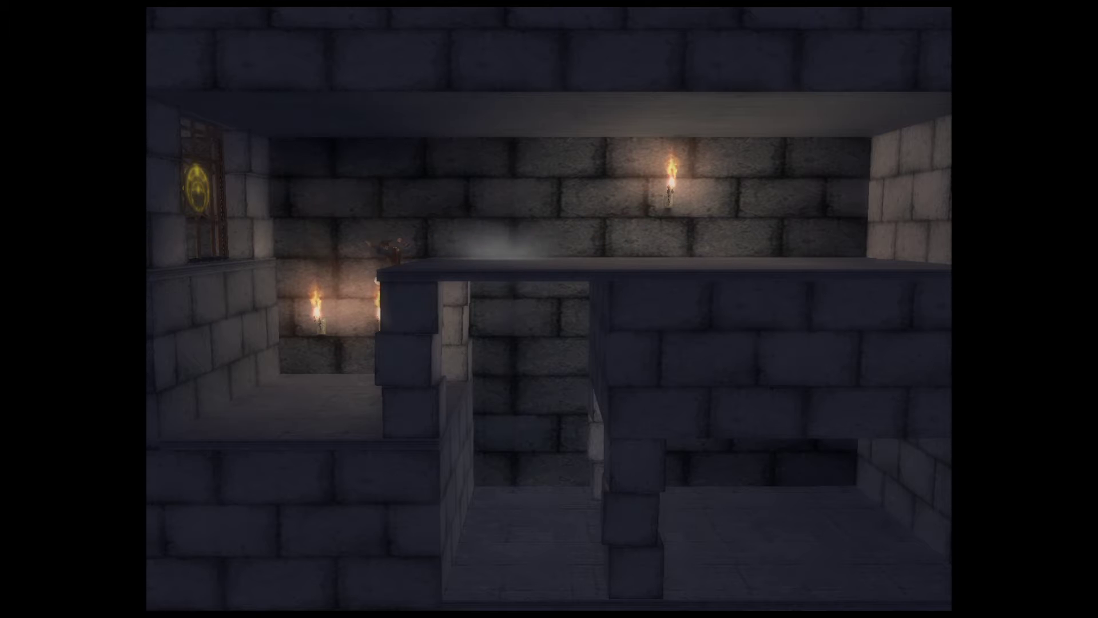
key("Right")
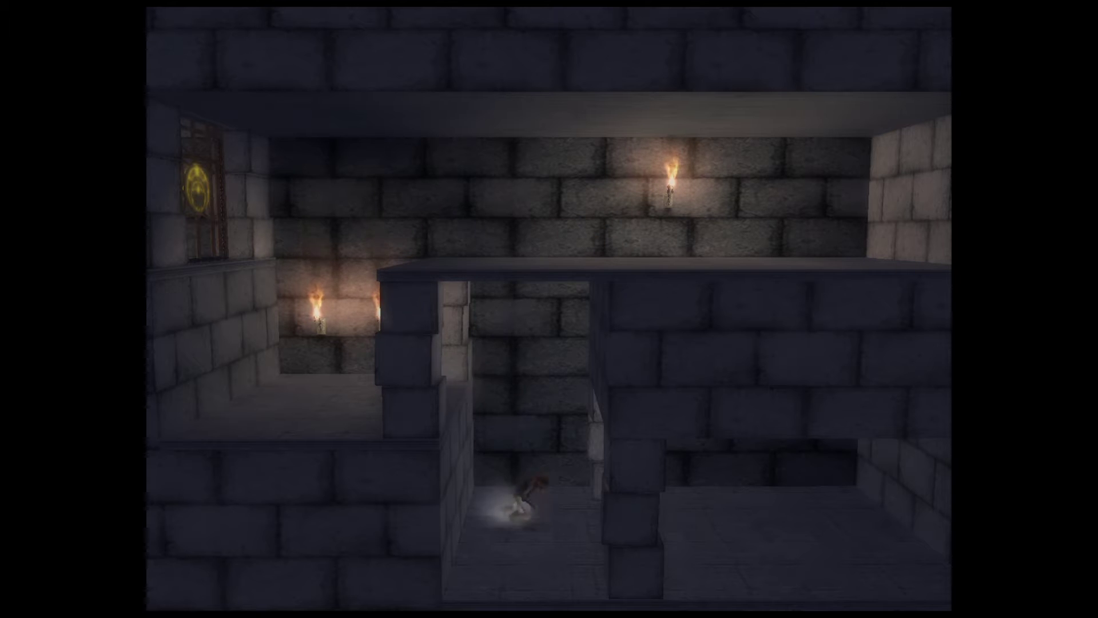
key("Down")
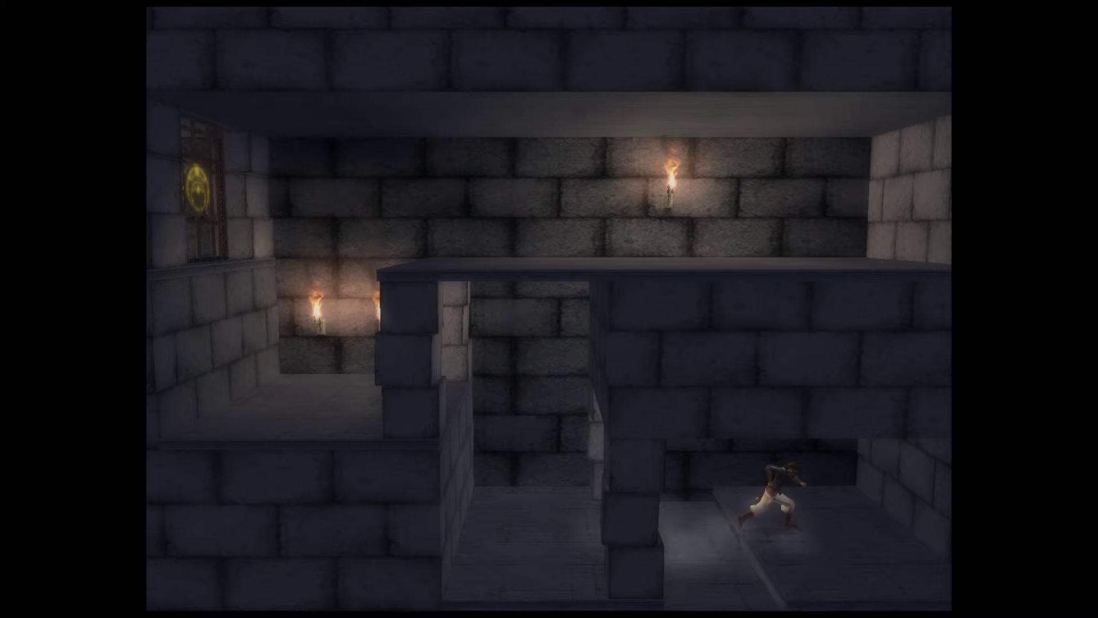
key("Left")
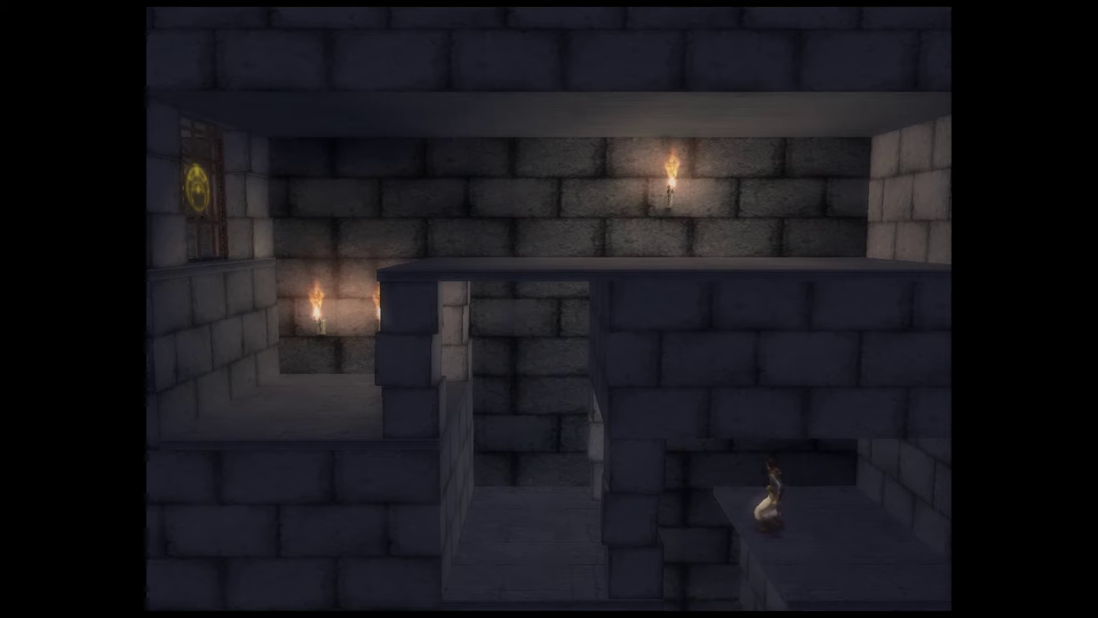
key("Down")
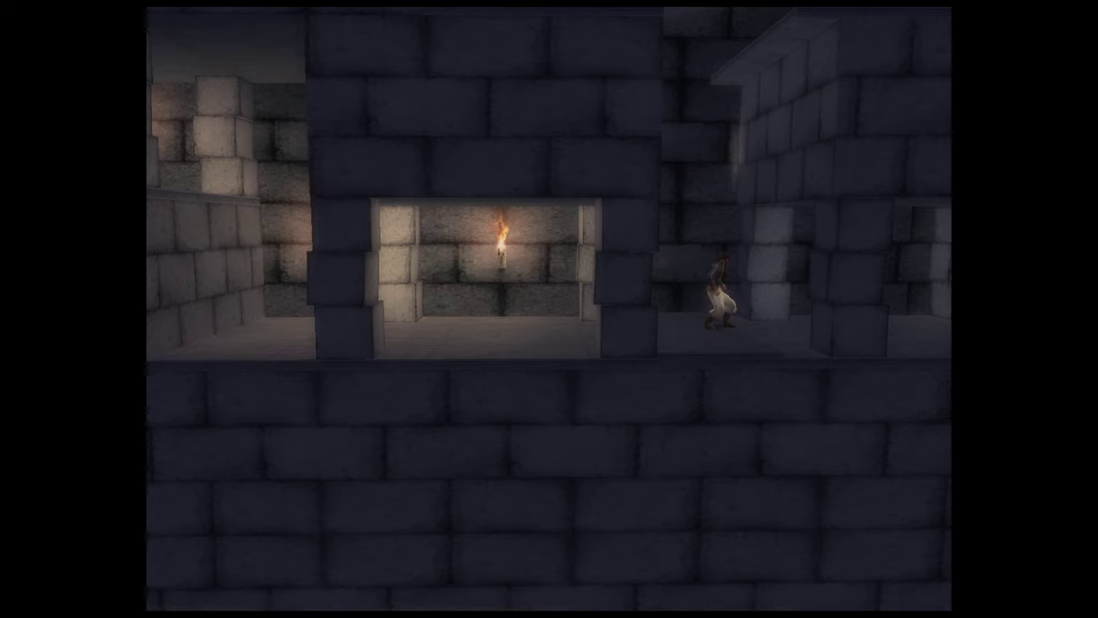
key("Right")
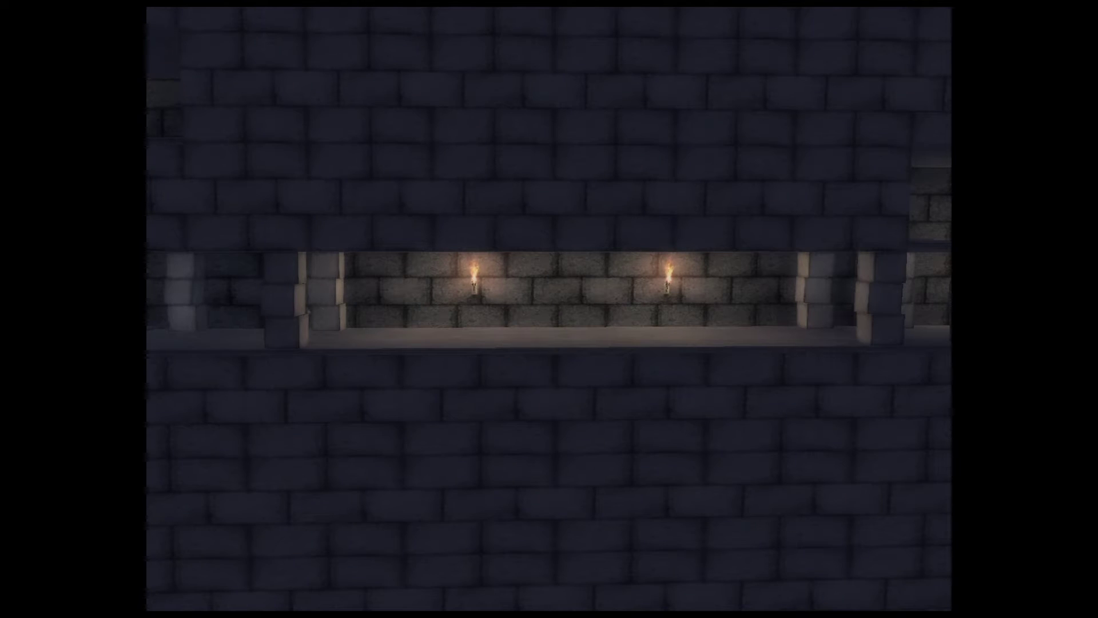
key("Right")
key("Right")
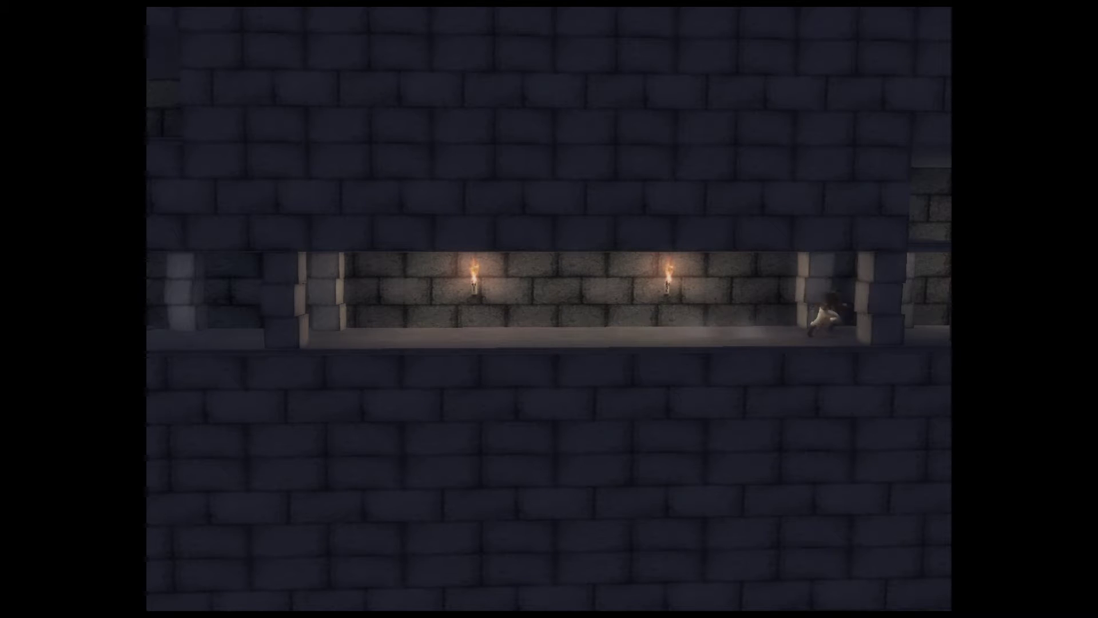
key("Right")
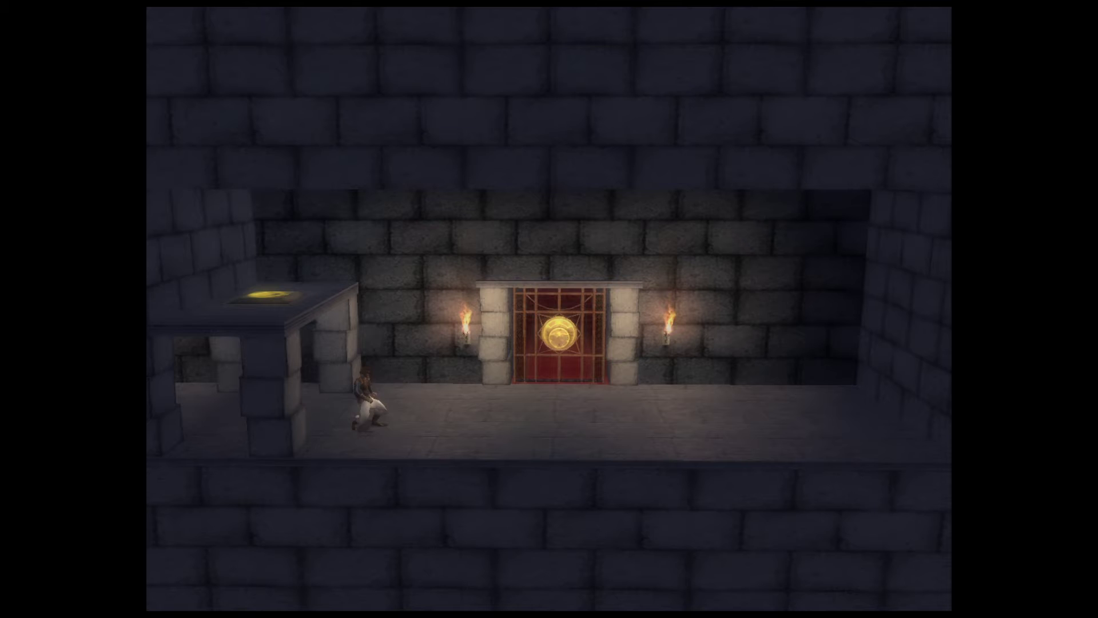
key("Left")
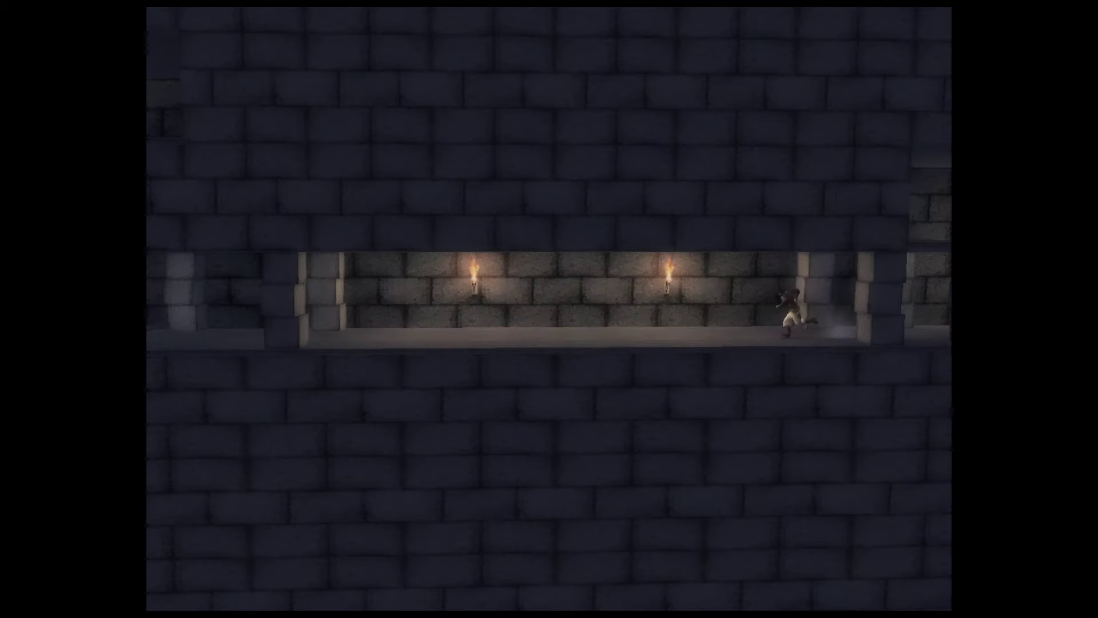
key("Left")
key("Left")
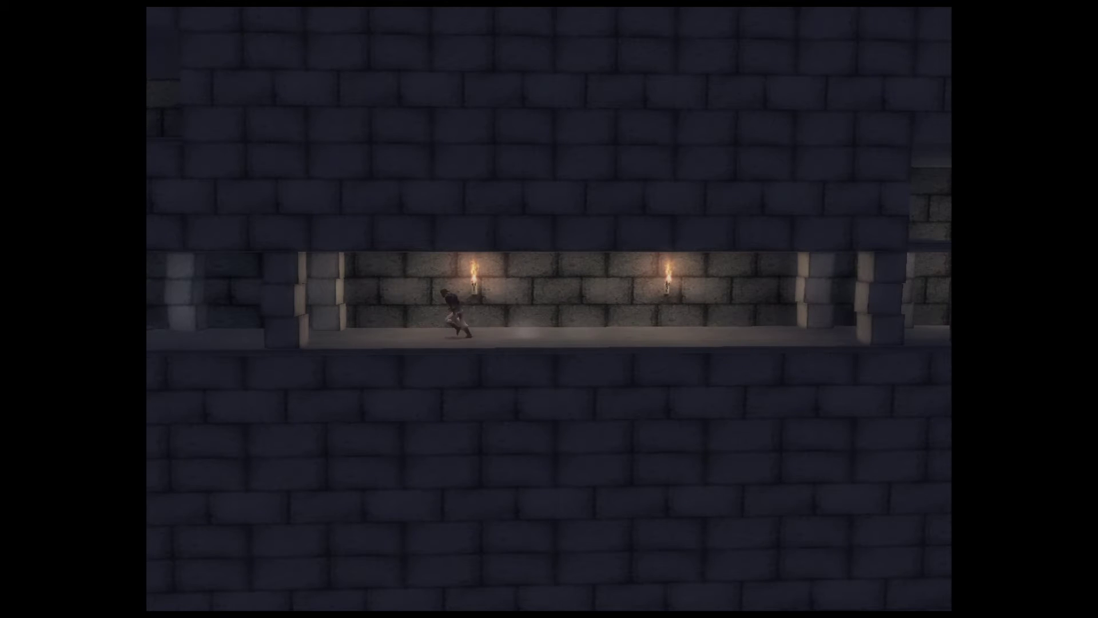
key("Left")
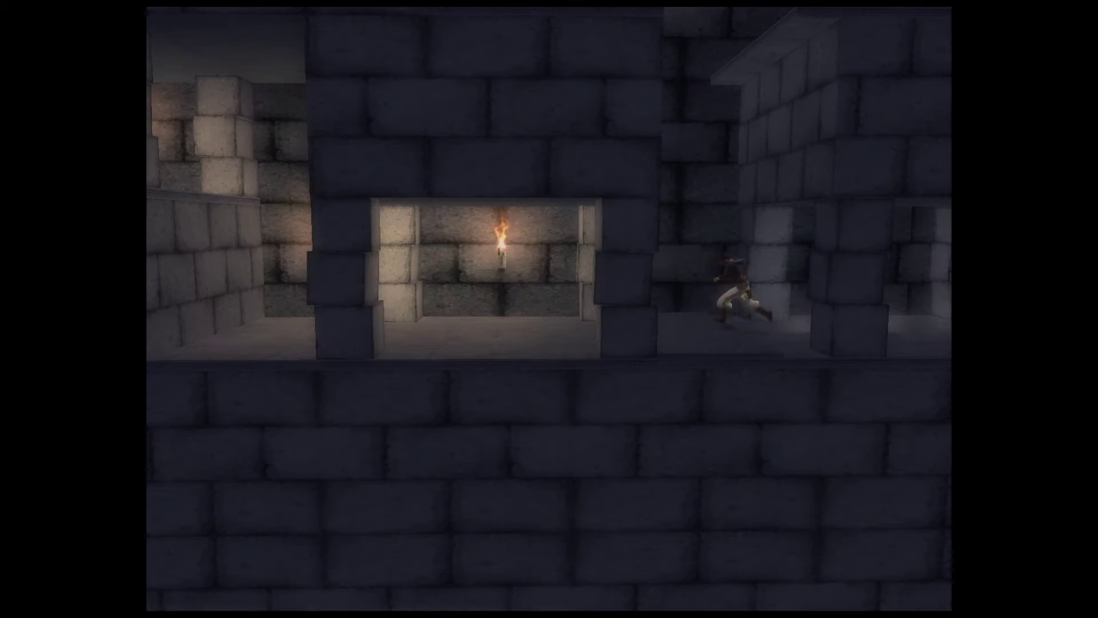
key("Left")
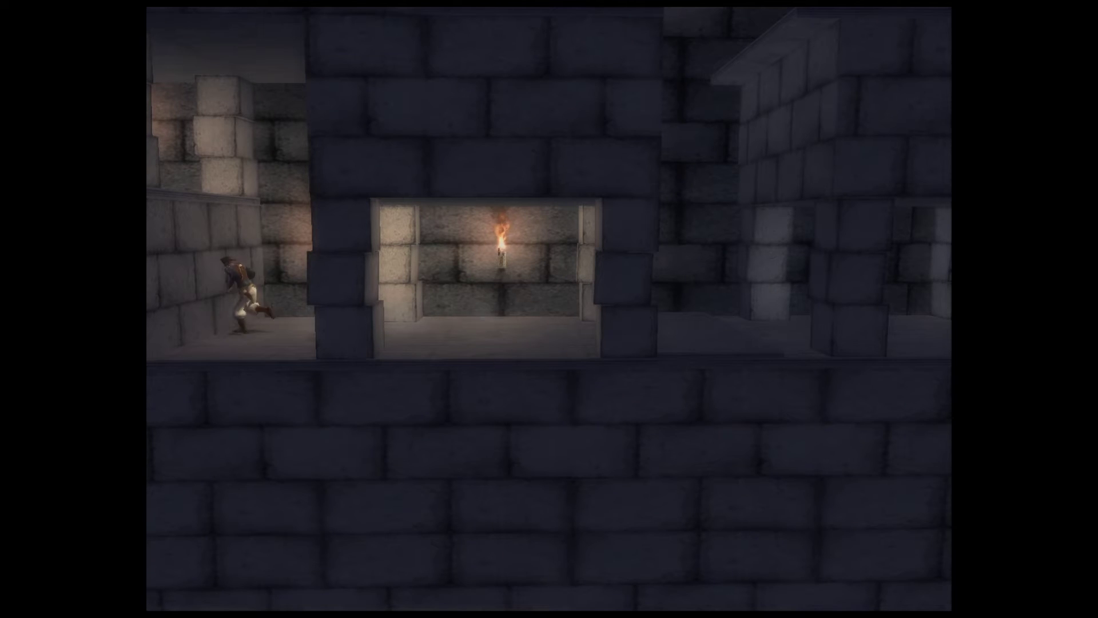
key("Up")
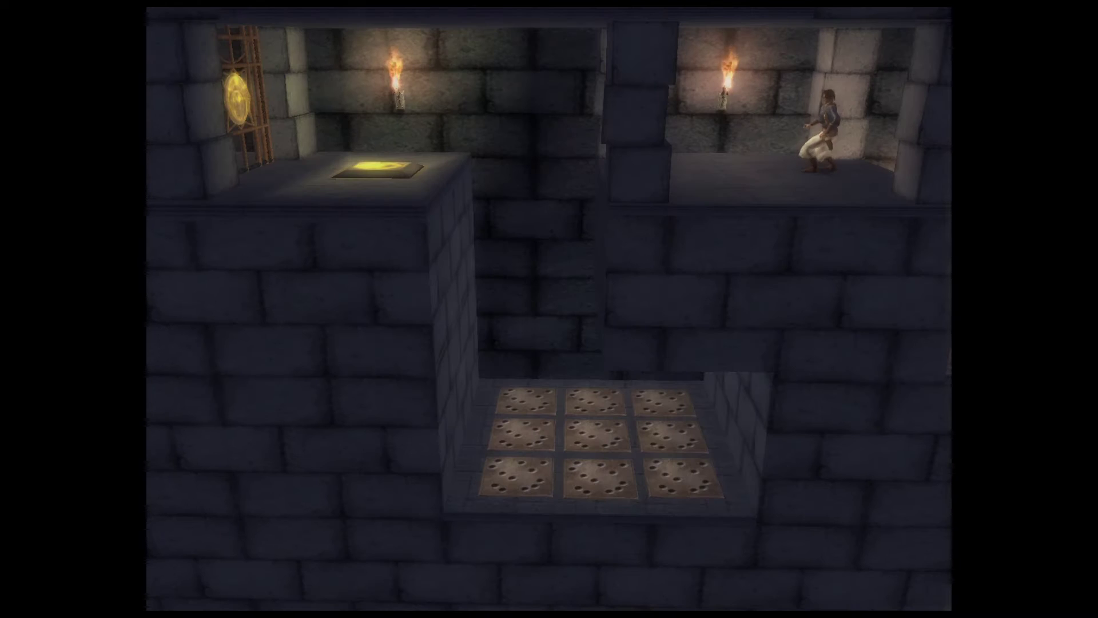
key("Left")
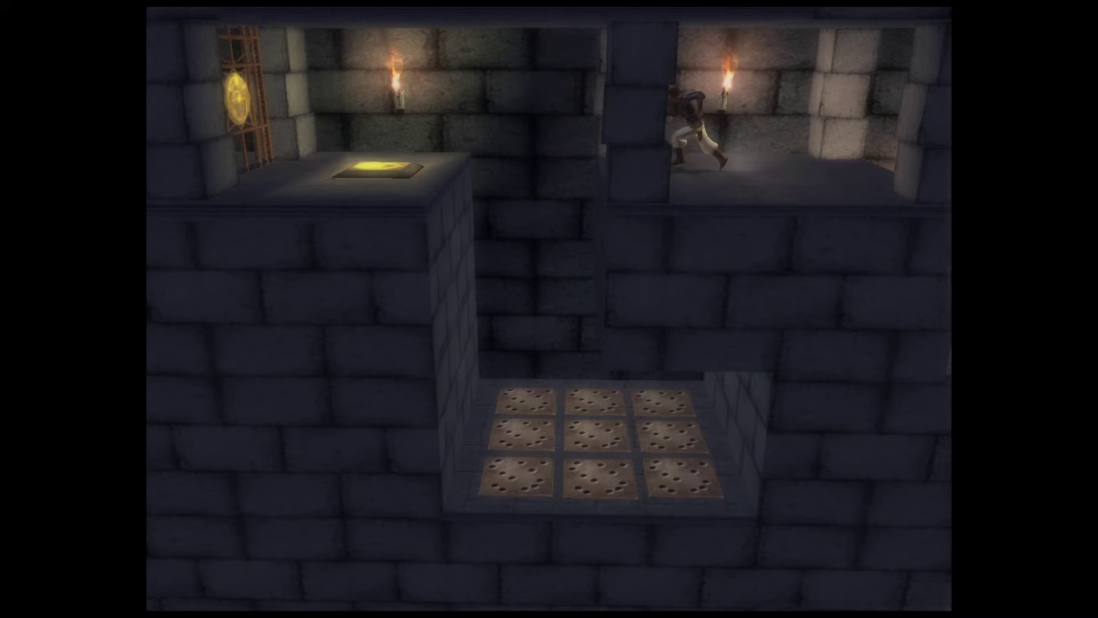
key("Up")
key("Left")
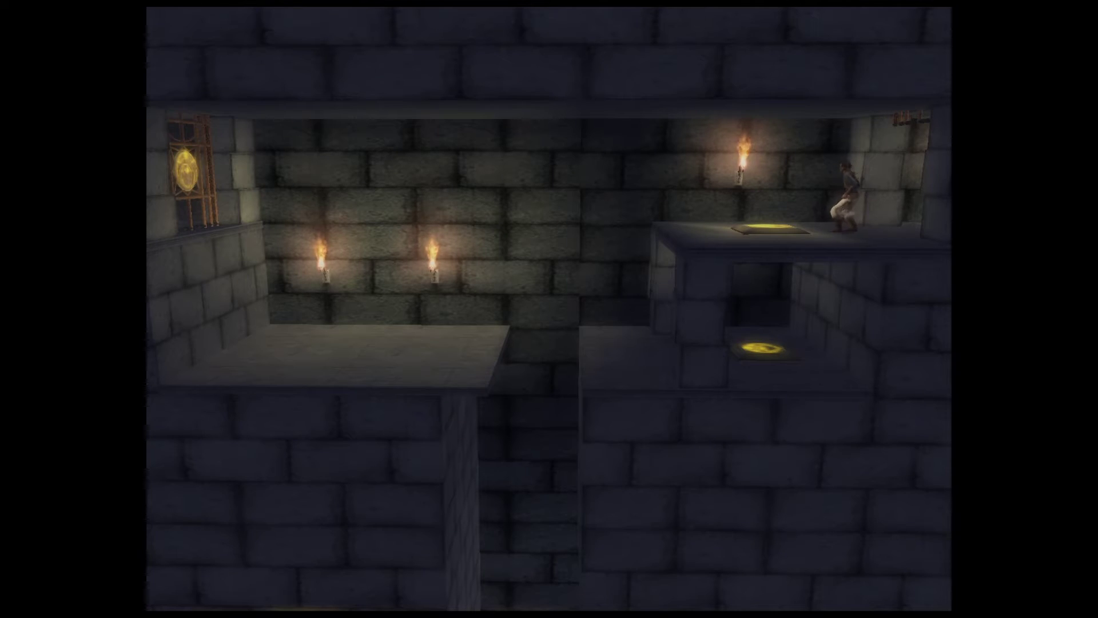
key("Left")
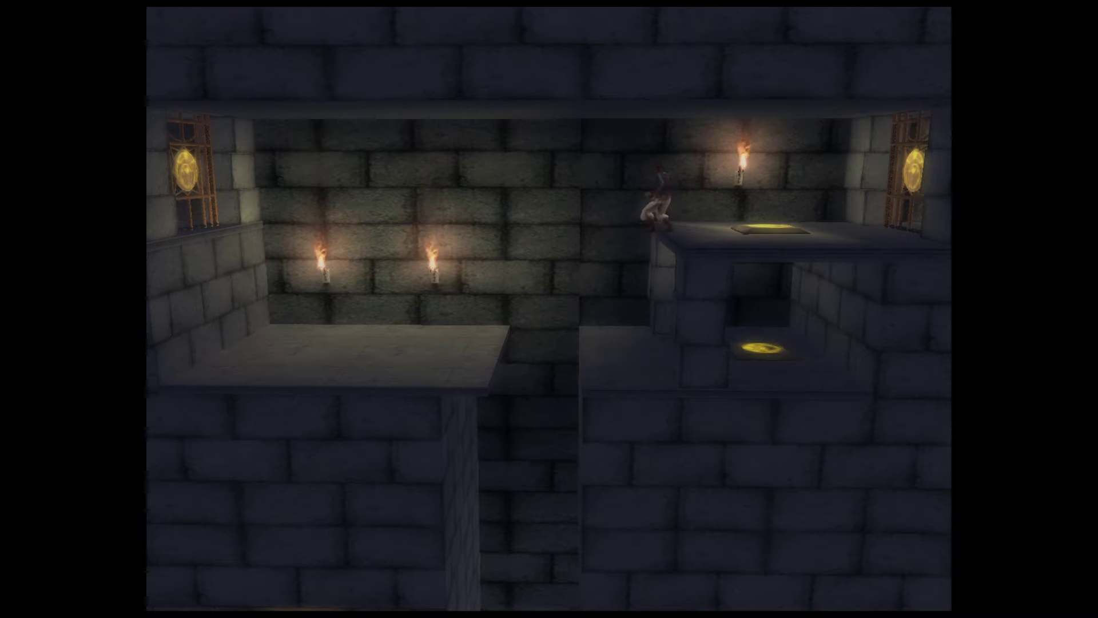
key("Down")
key("Right")
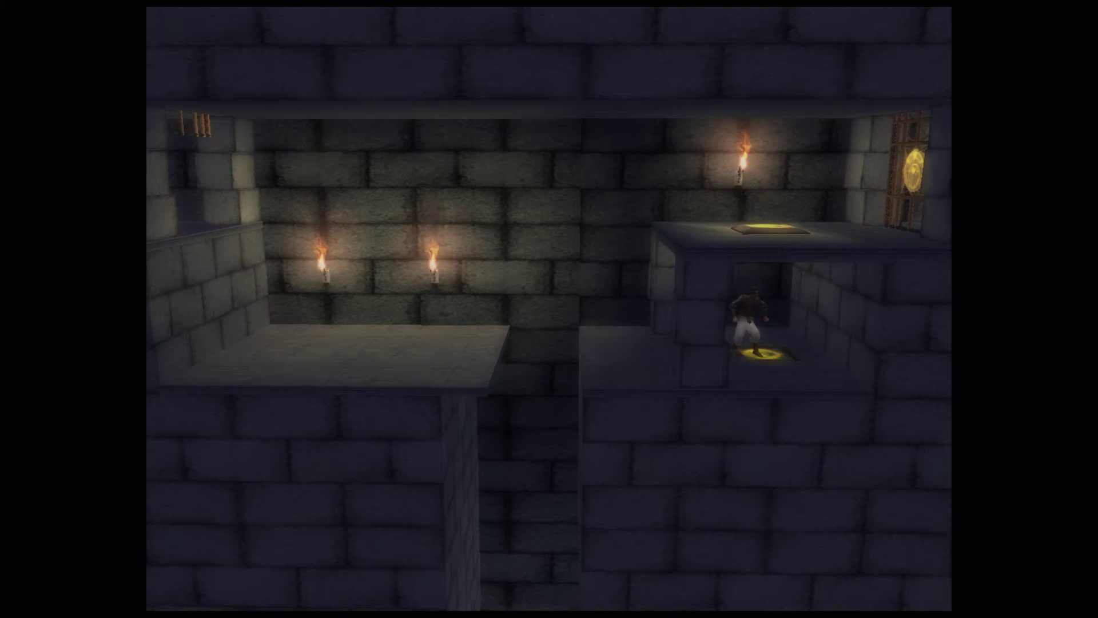
key("Left")
key("Up")
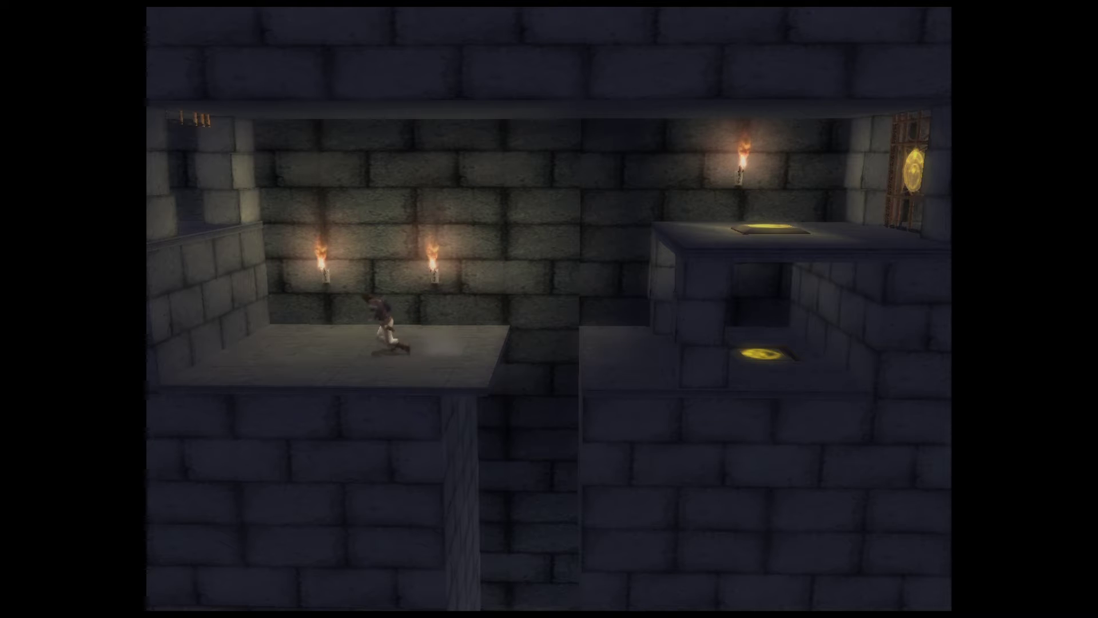
key("Up")
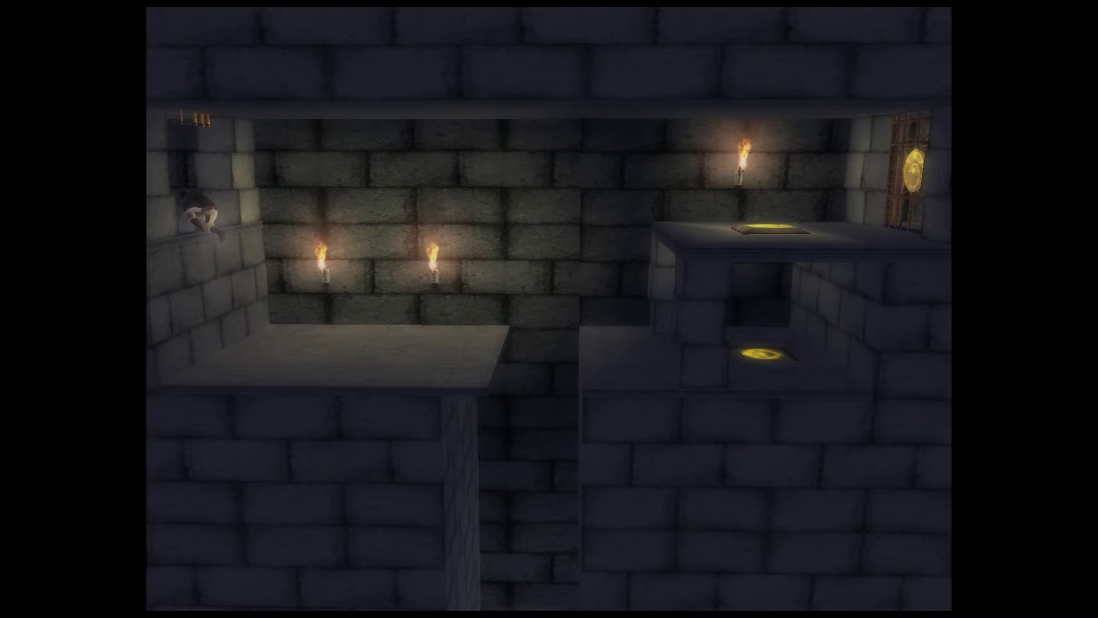
key("Left")
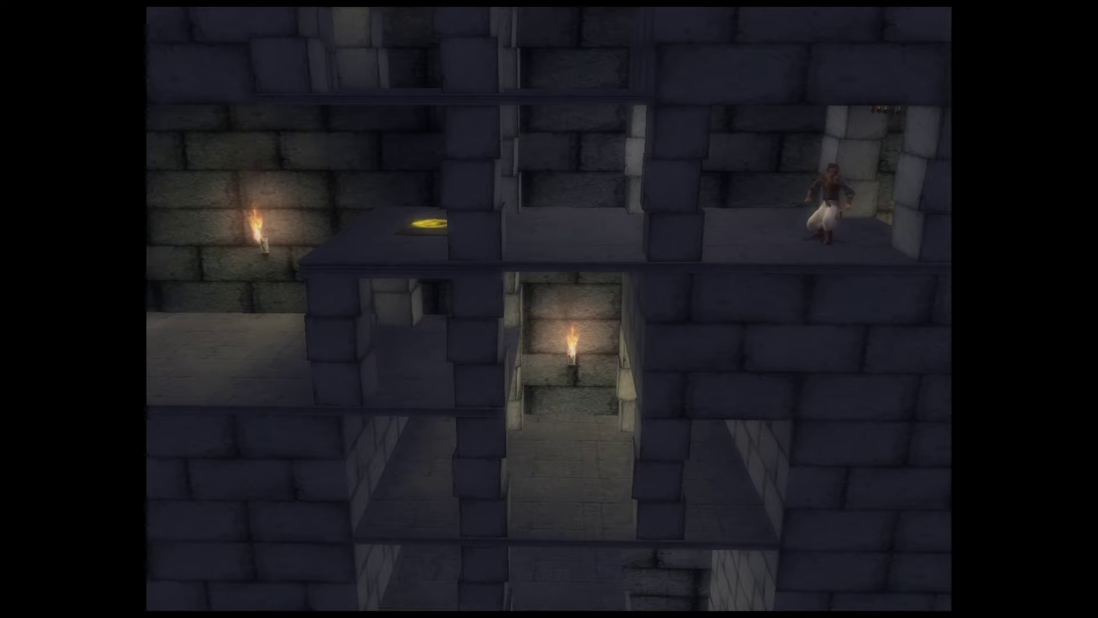
key("Right")
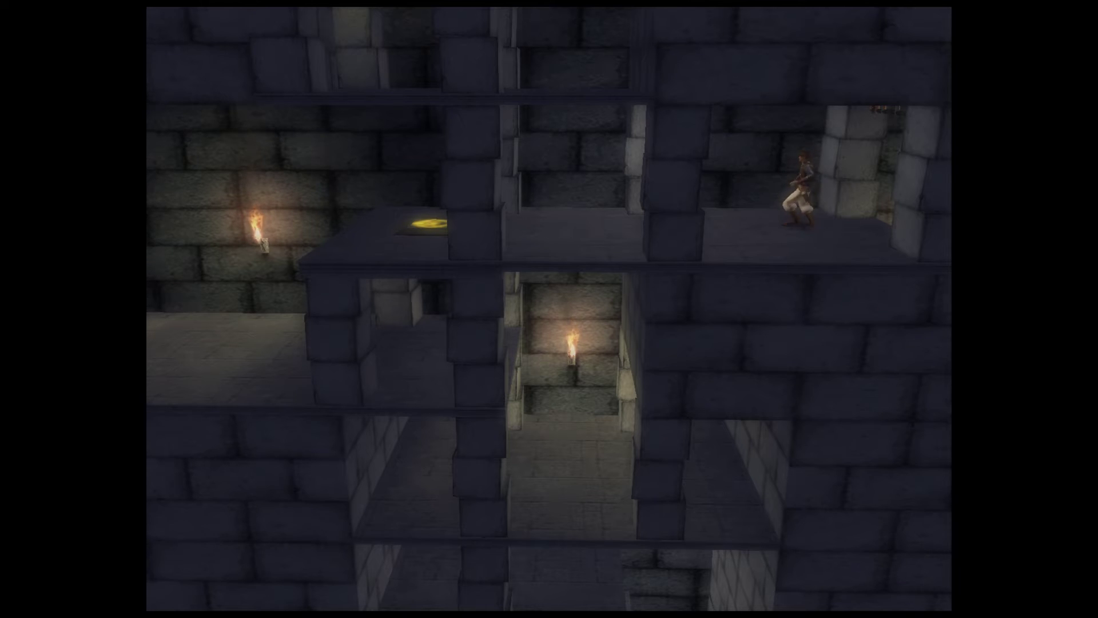
key("Left")
key("Right")
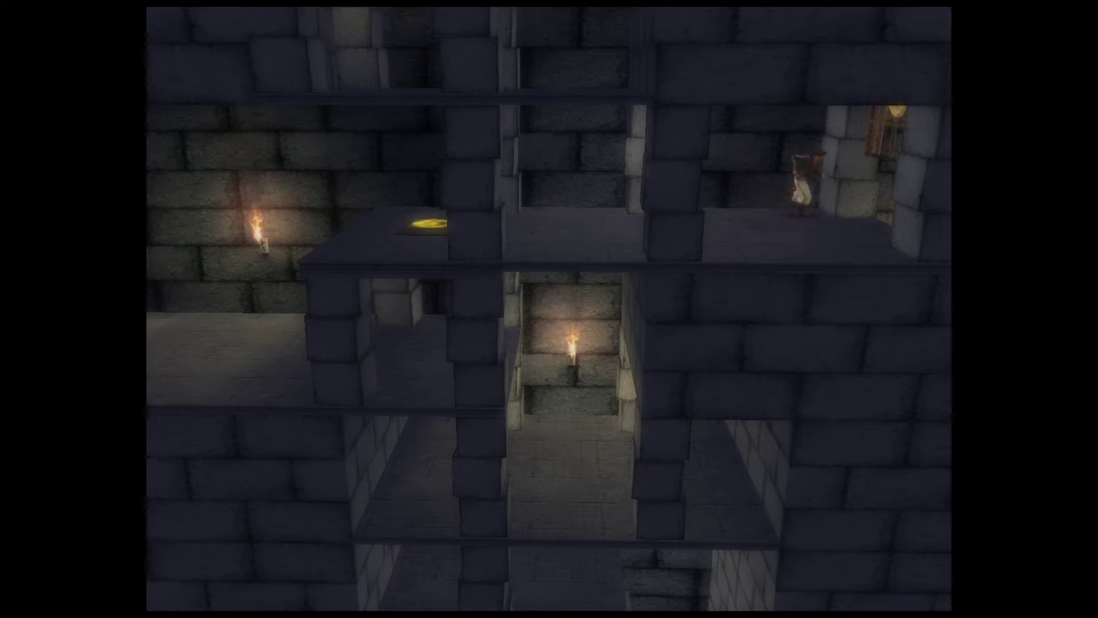
key("Left")
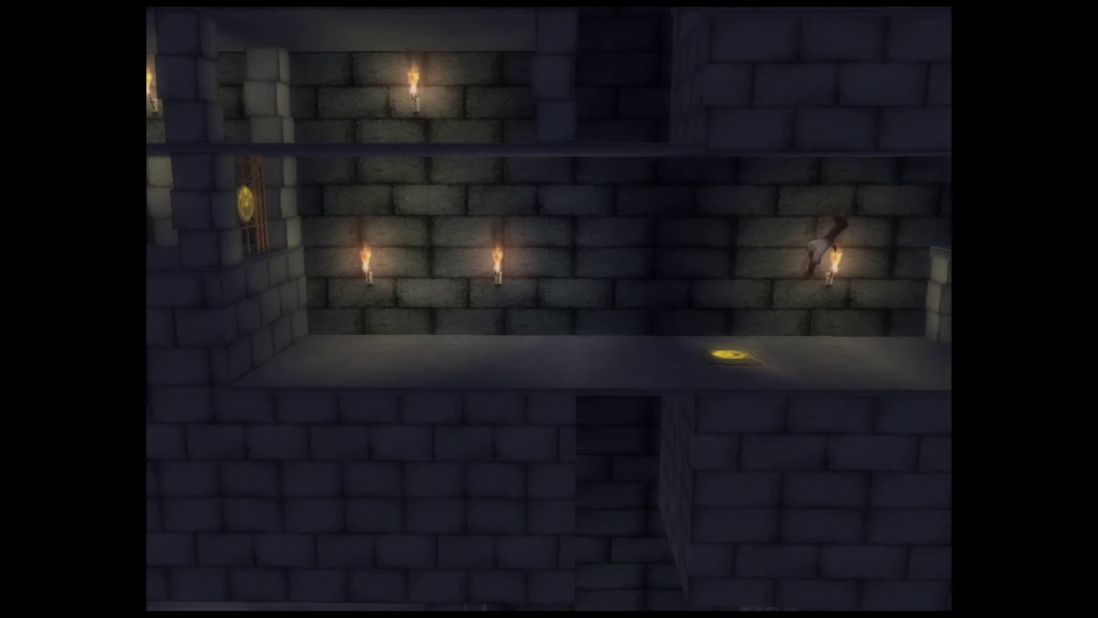
key("Left")
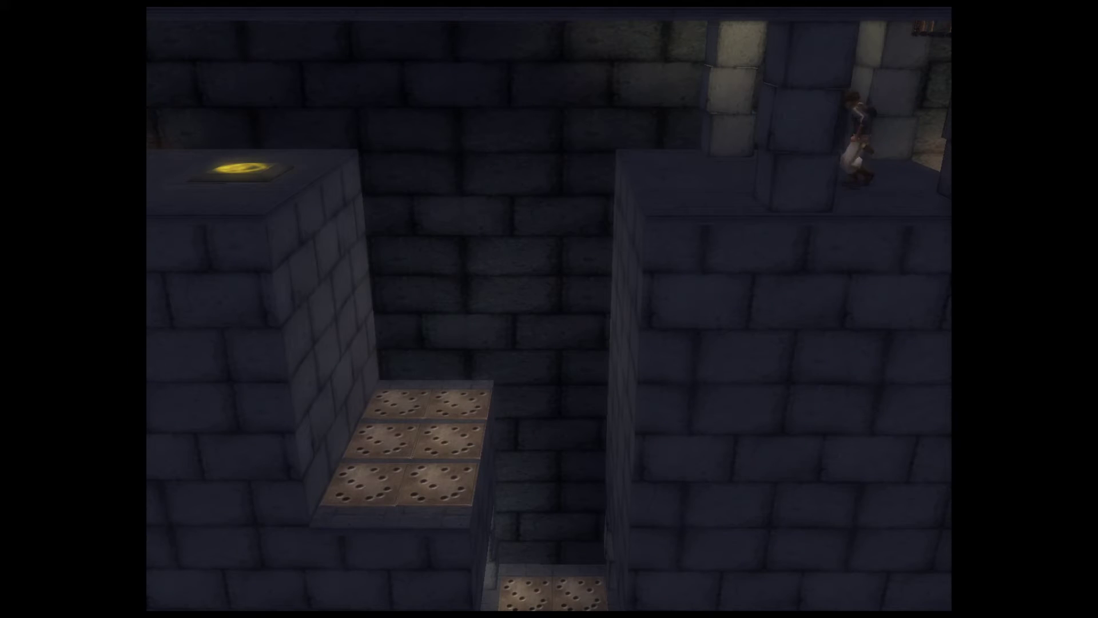
key("space")
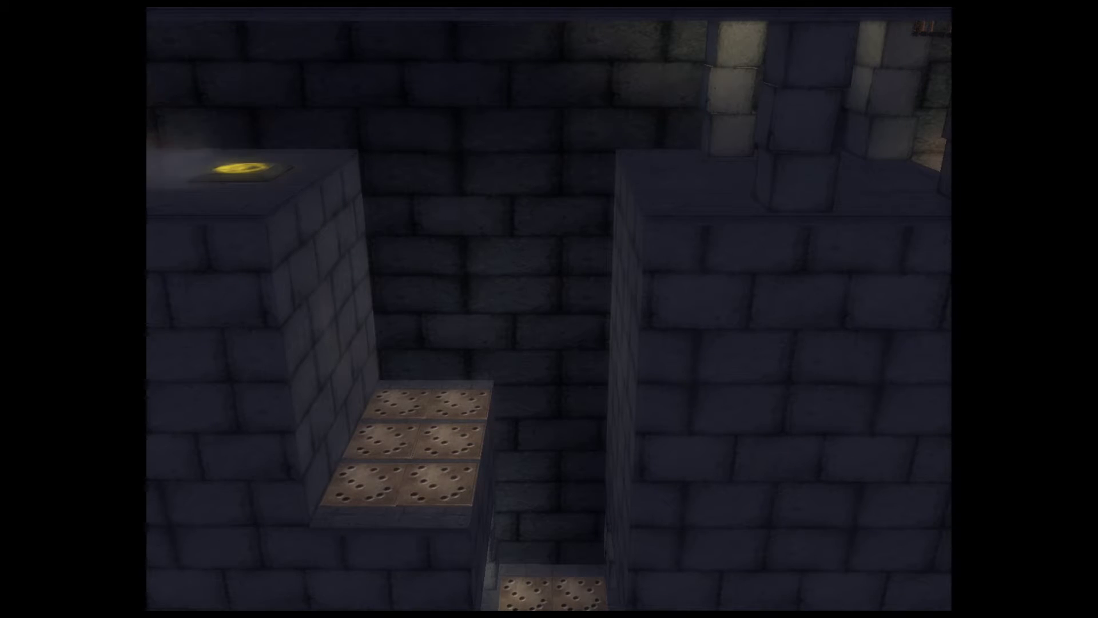
key("Left")
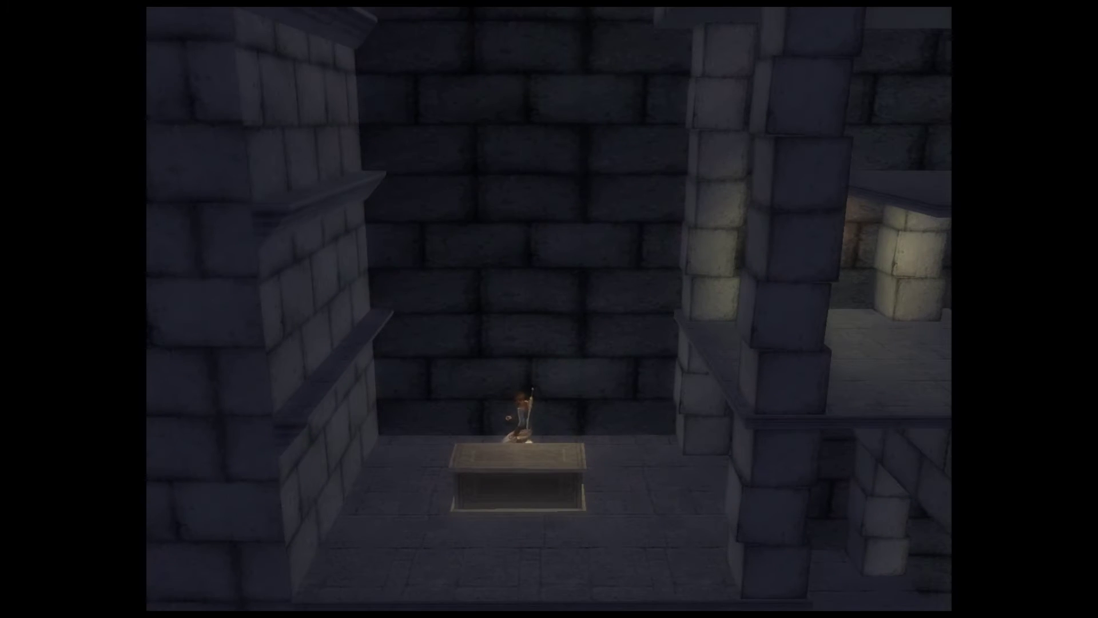
key("a")
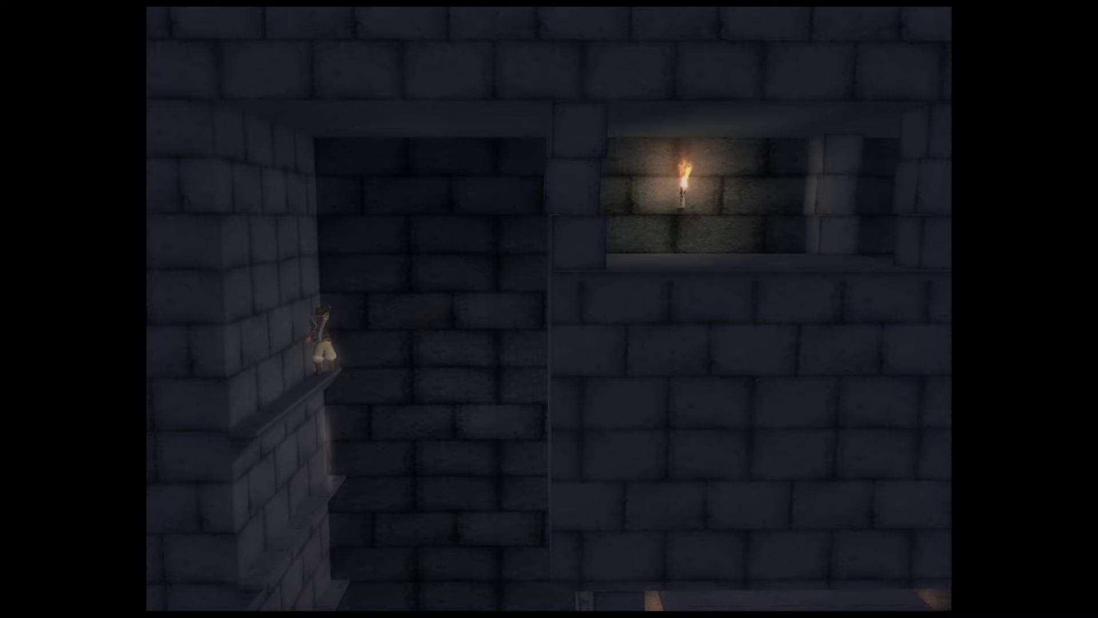
key("space")
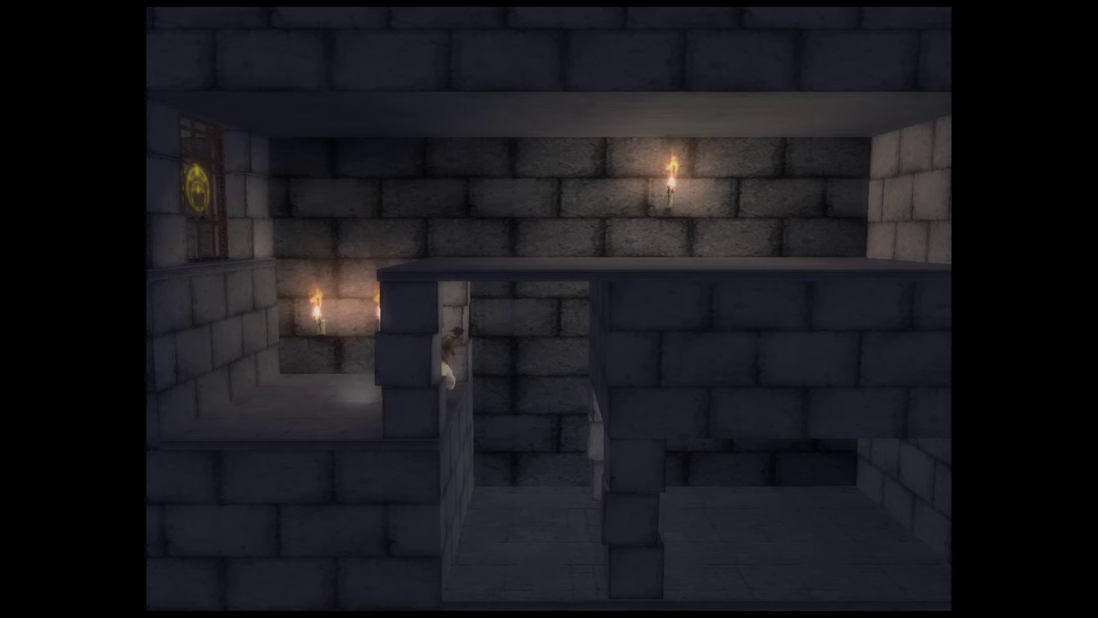
key("d")
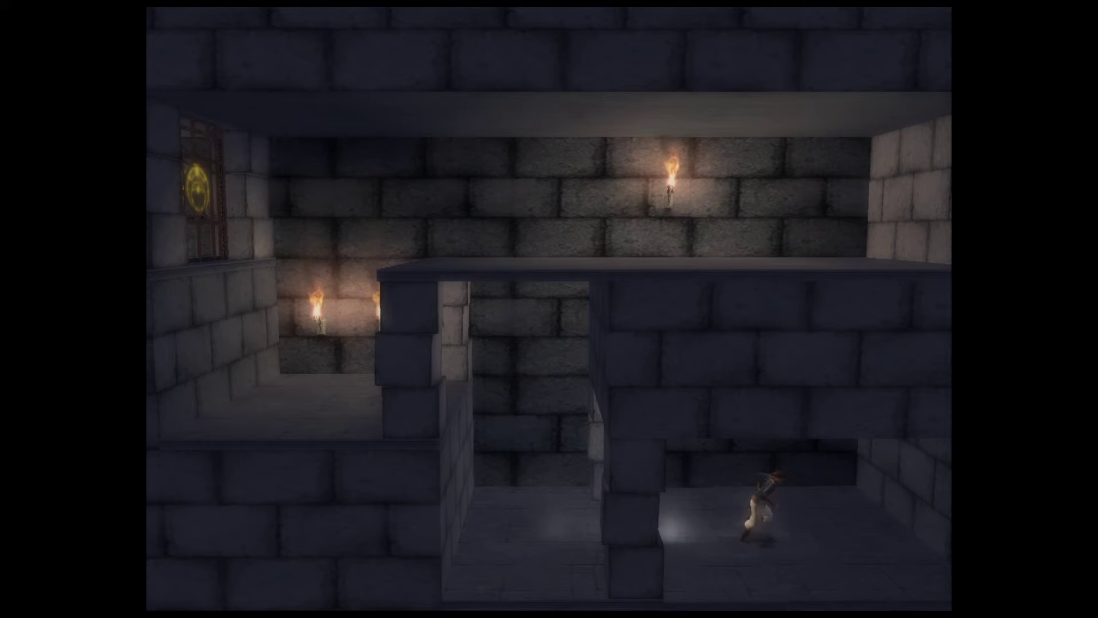
key("a")
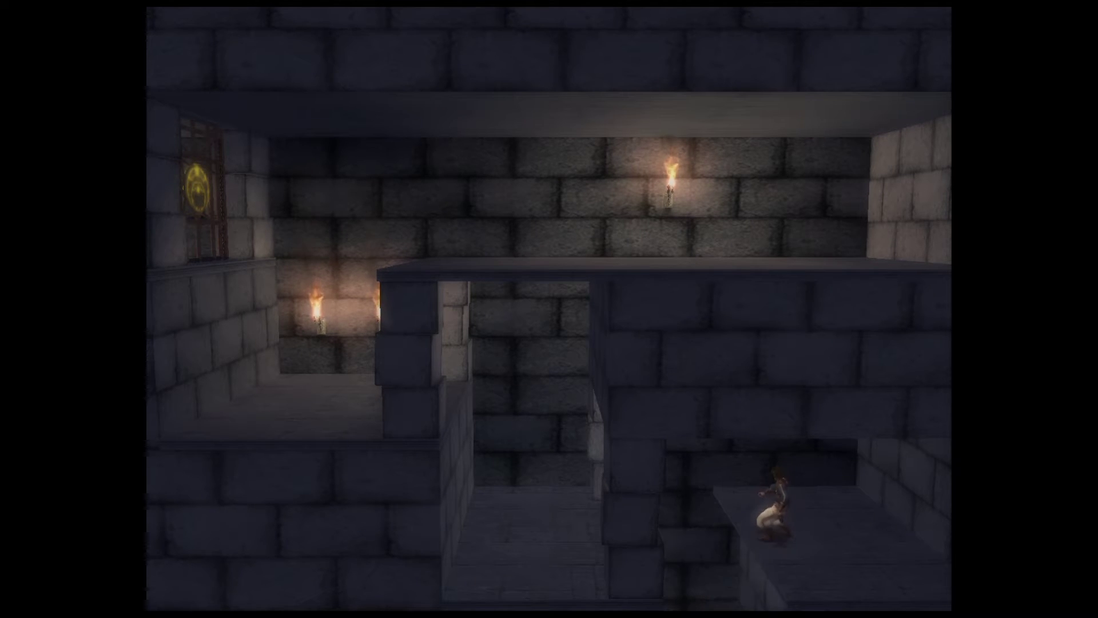
key("w")
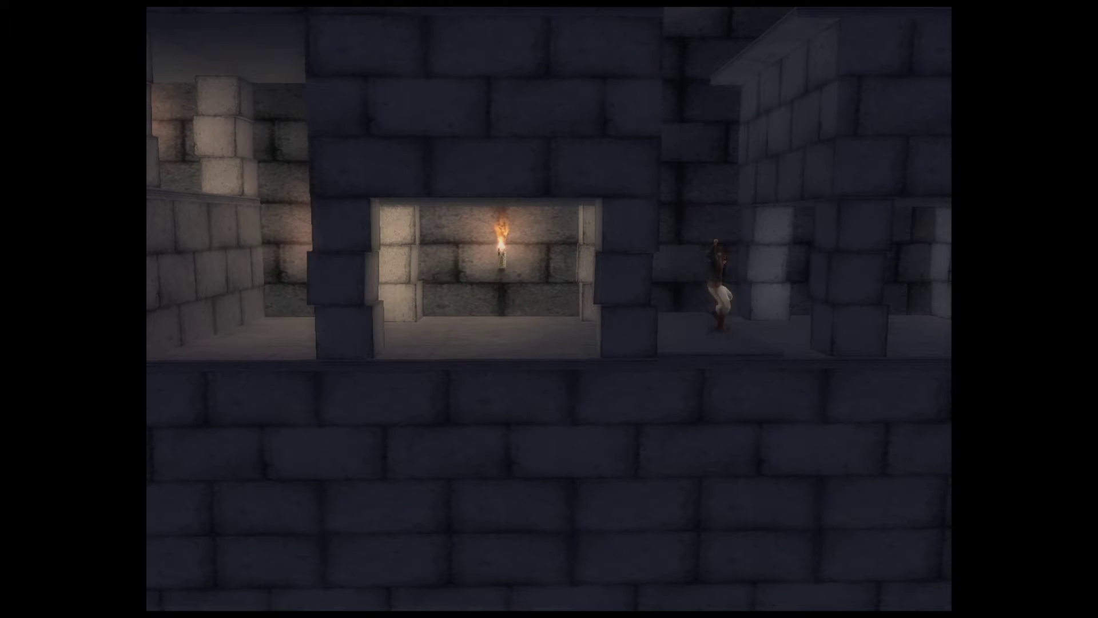
key("a")
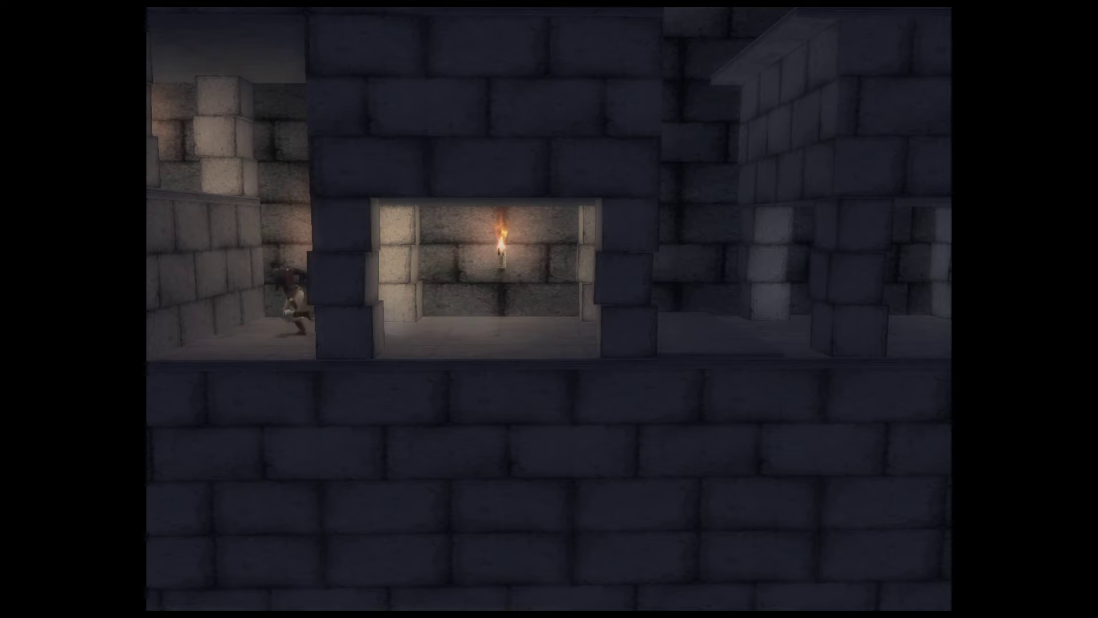
key("w")
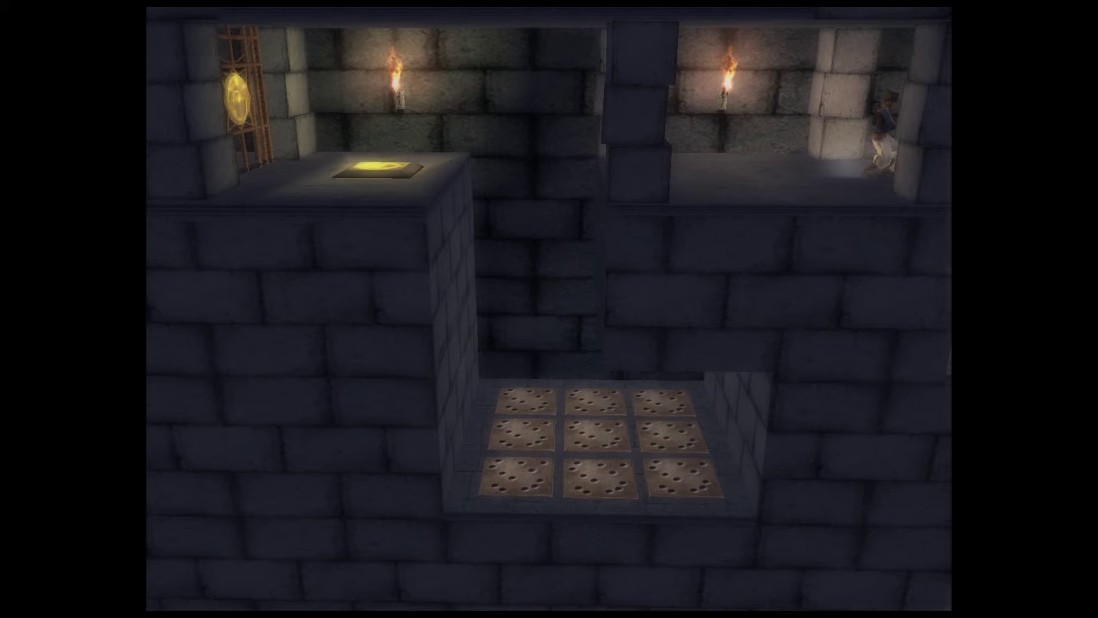
key("a")
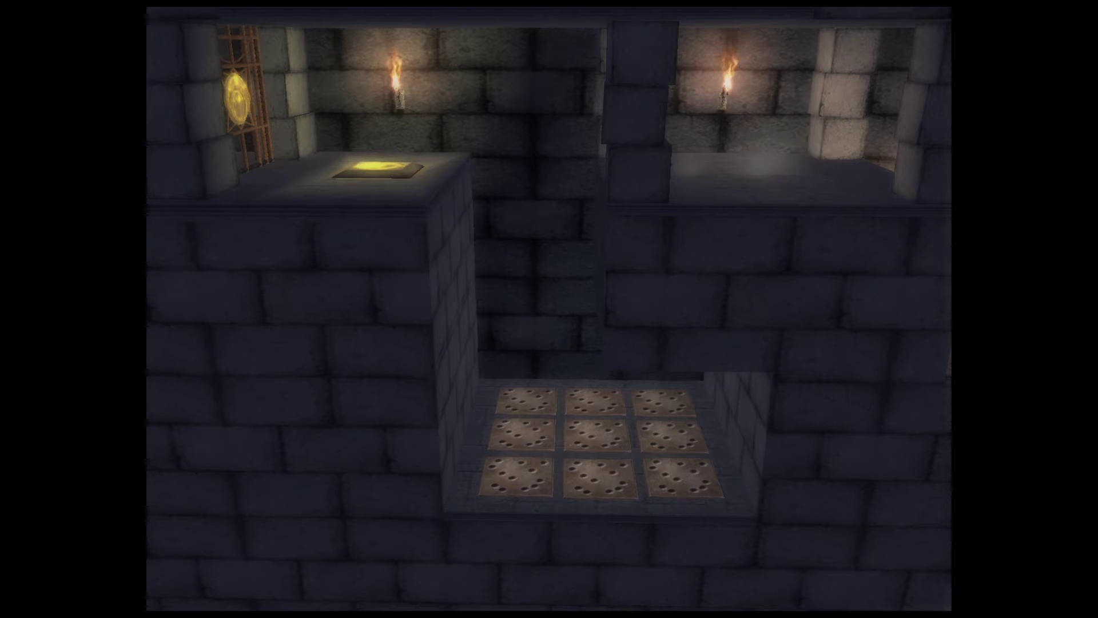
key("a")
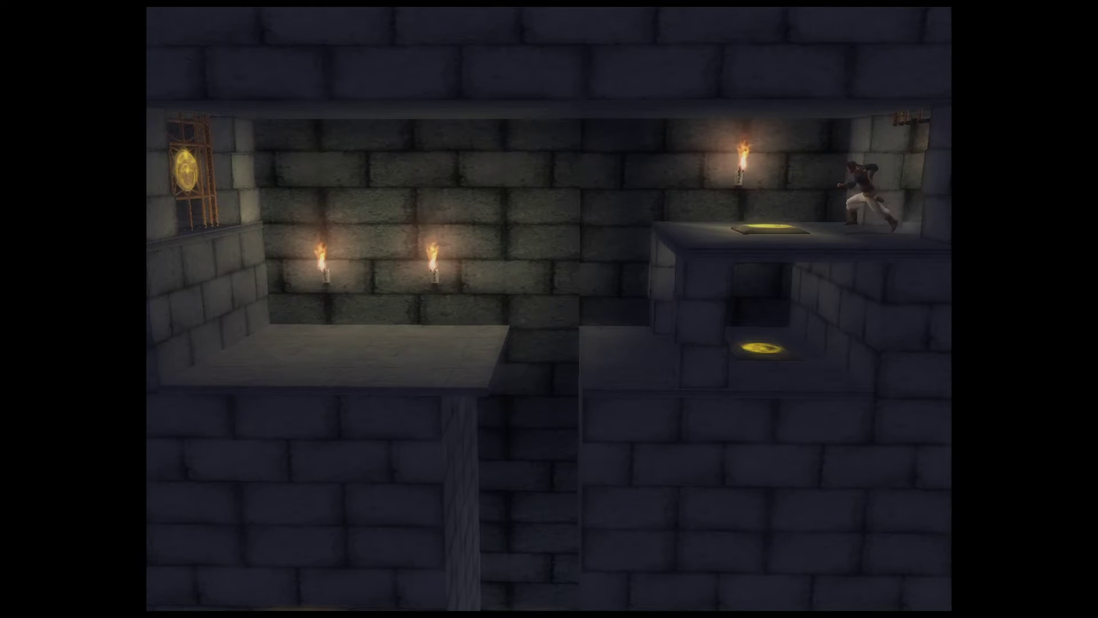
key("a")
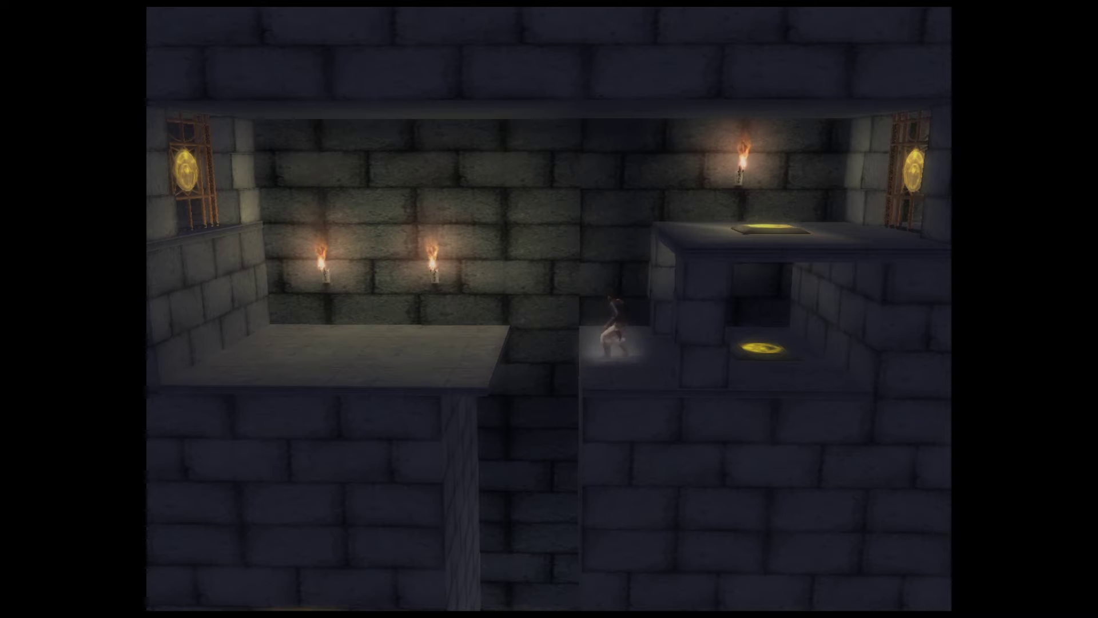
key("a")
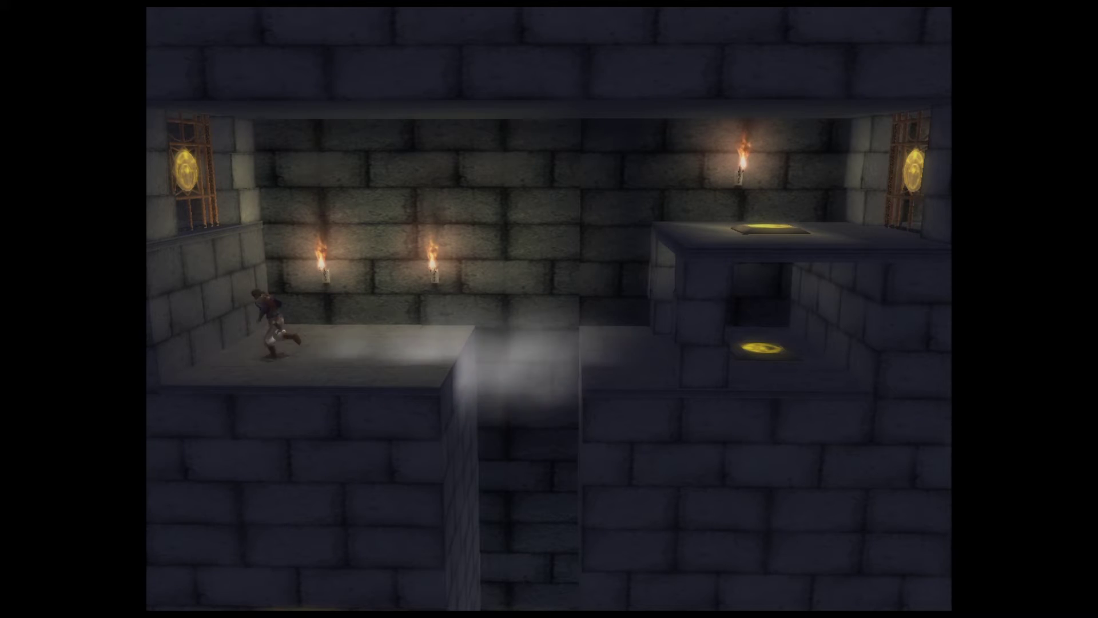
key("d")
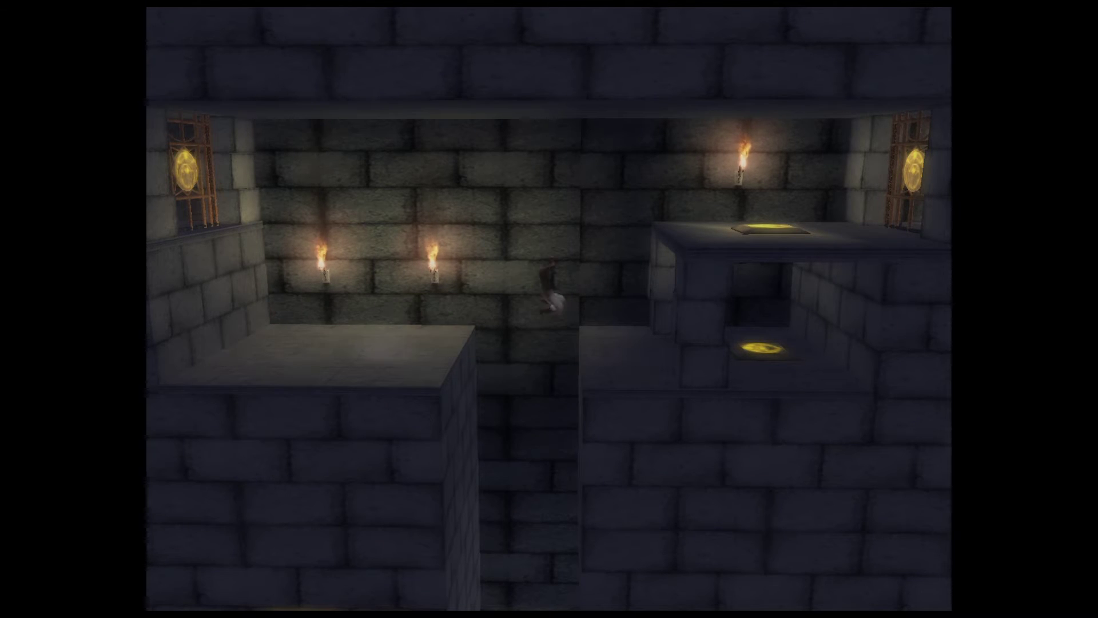
key("d")
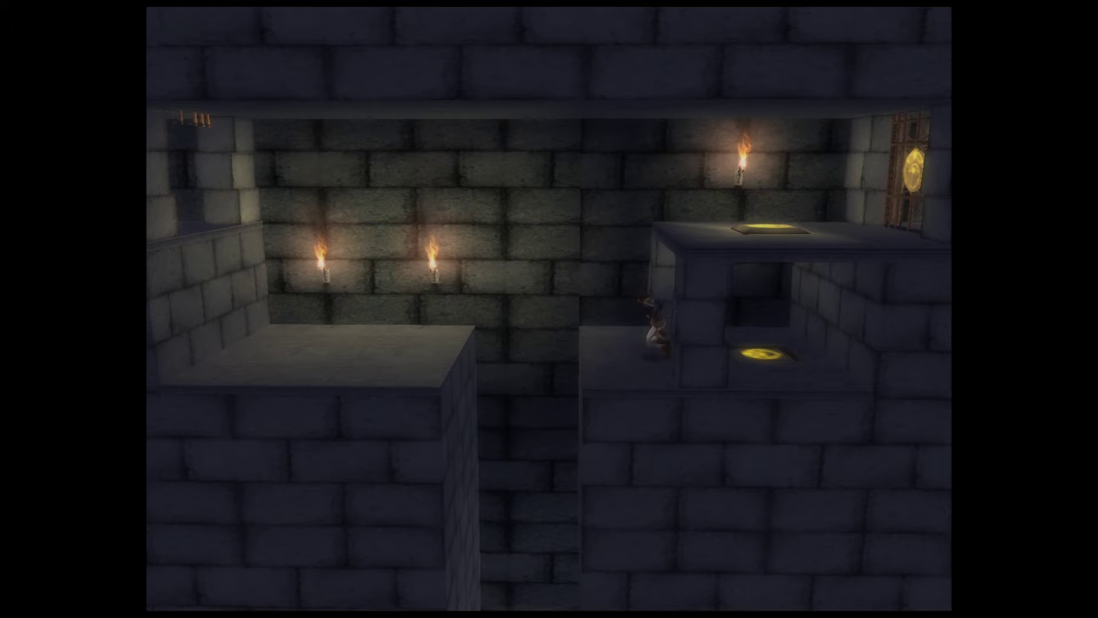
key("a")
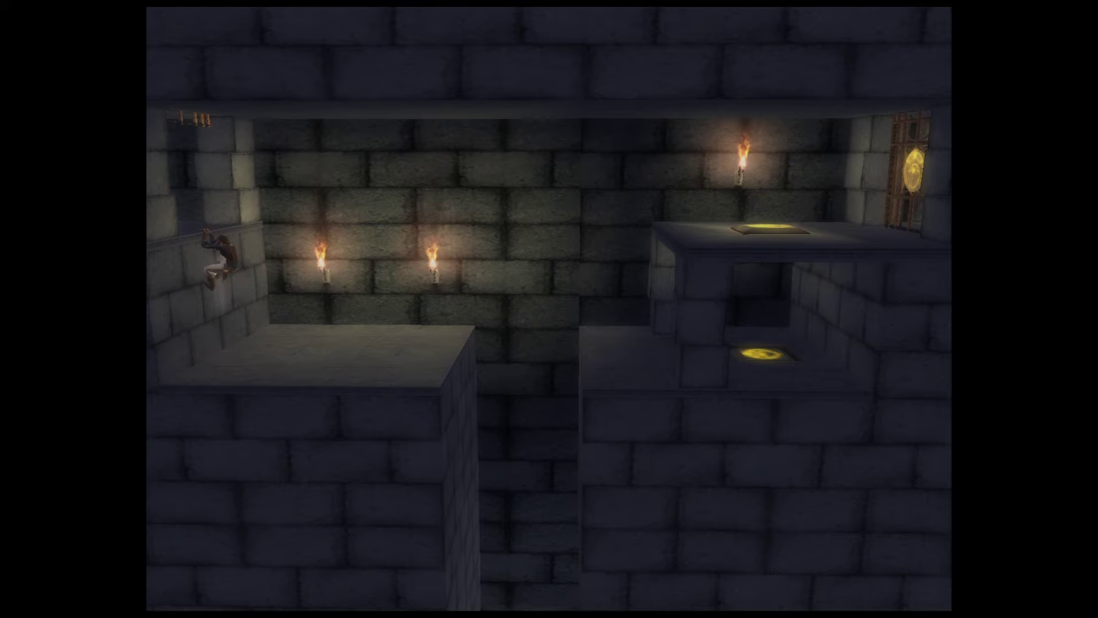
key("d")
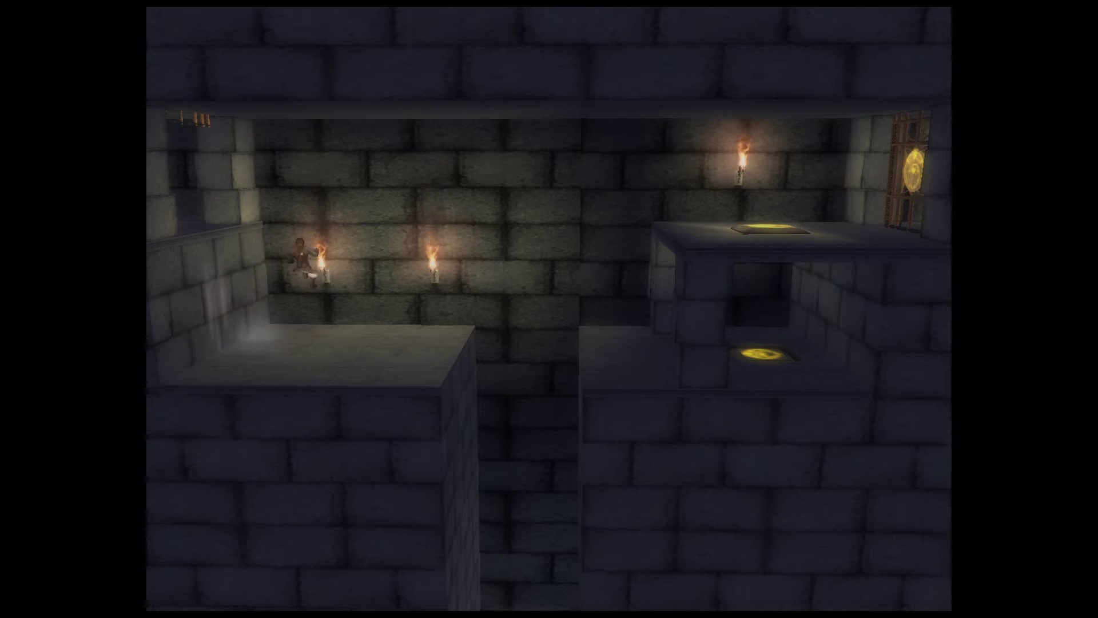
key("w")
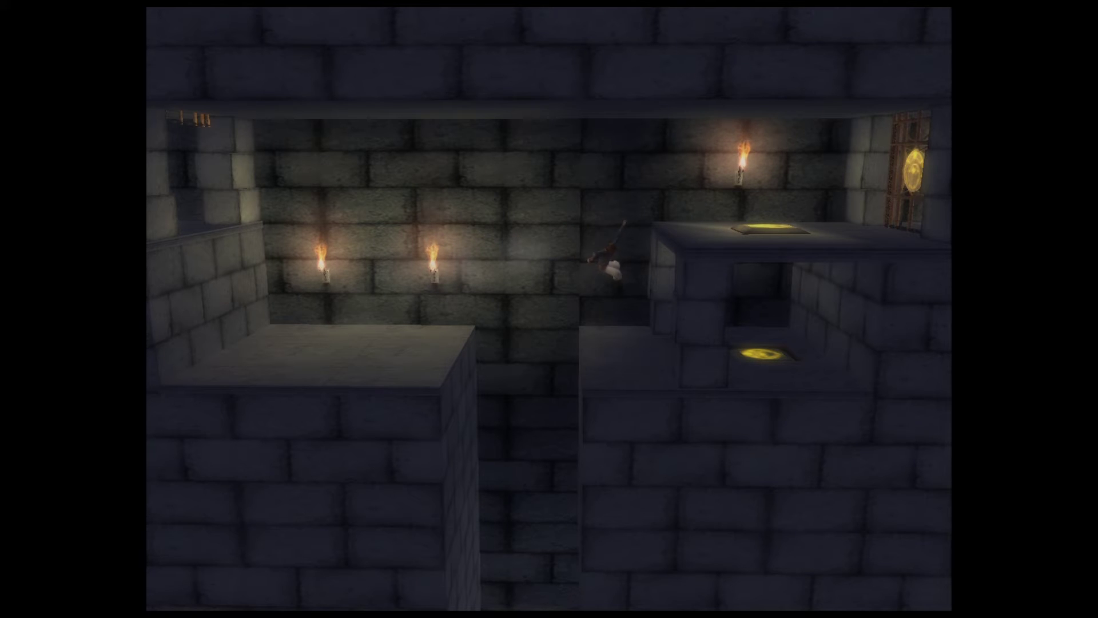
key("a")
key("w")
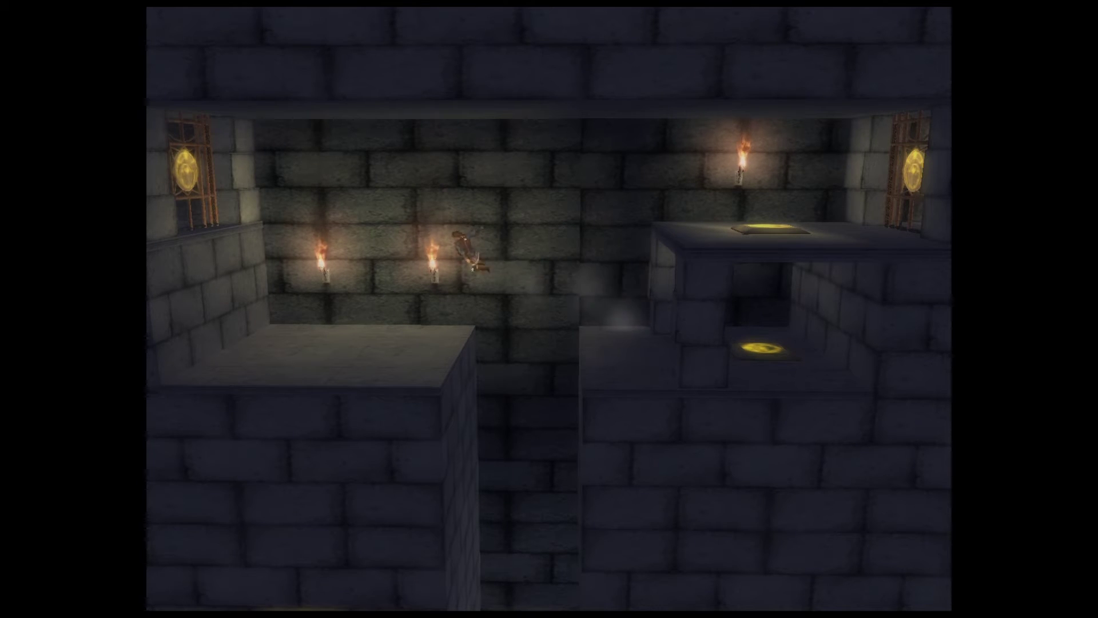
key("w")
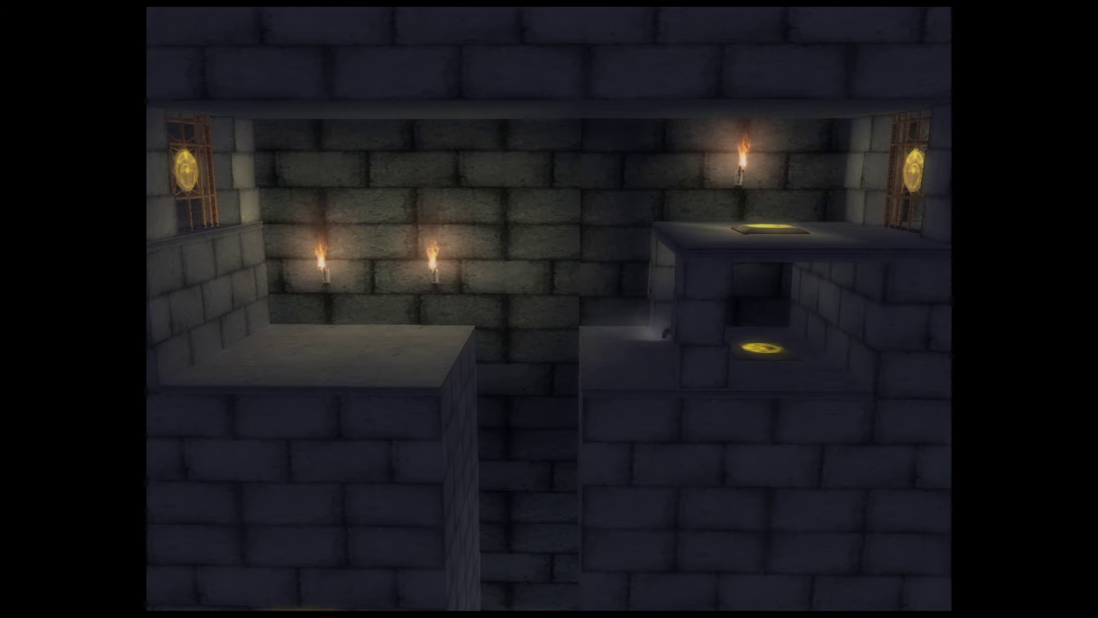
key("a")
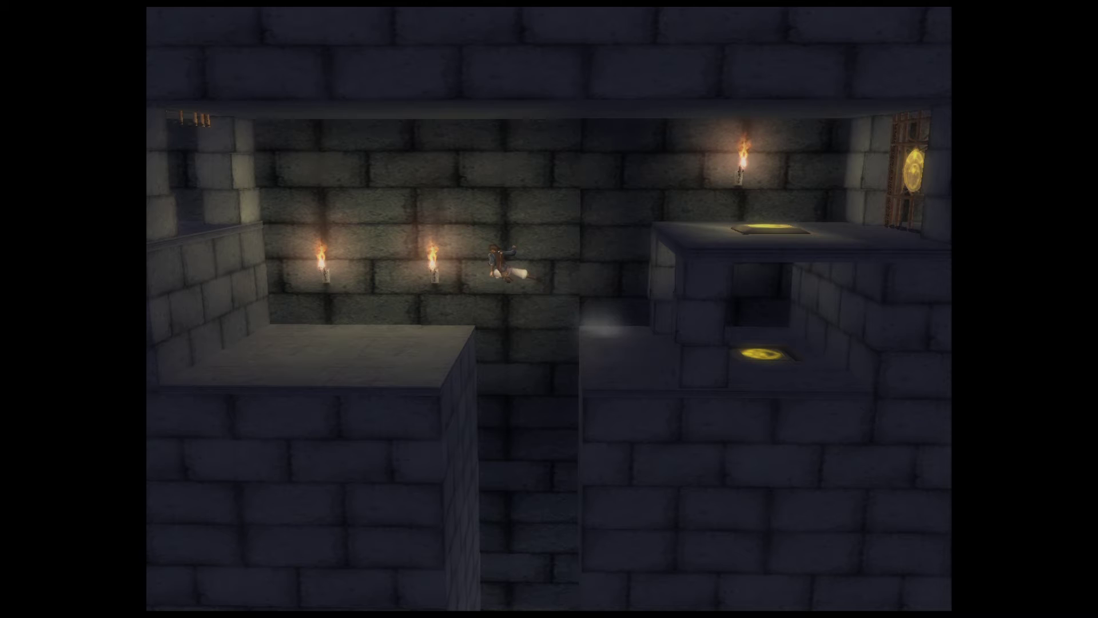
key("a")
key("w")
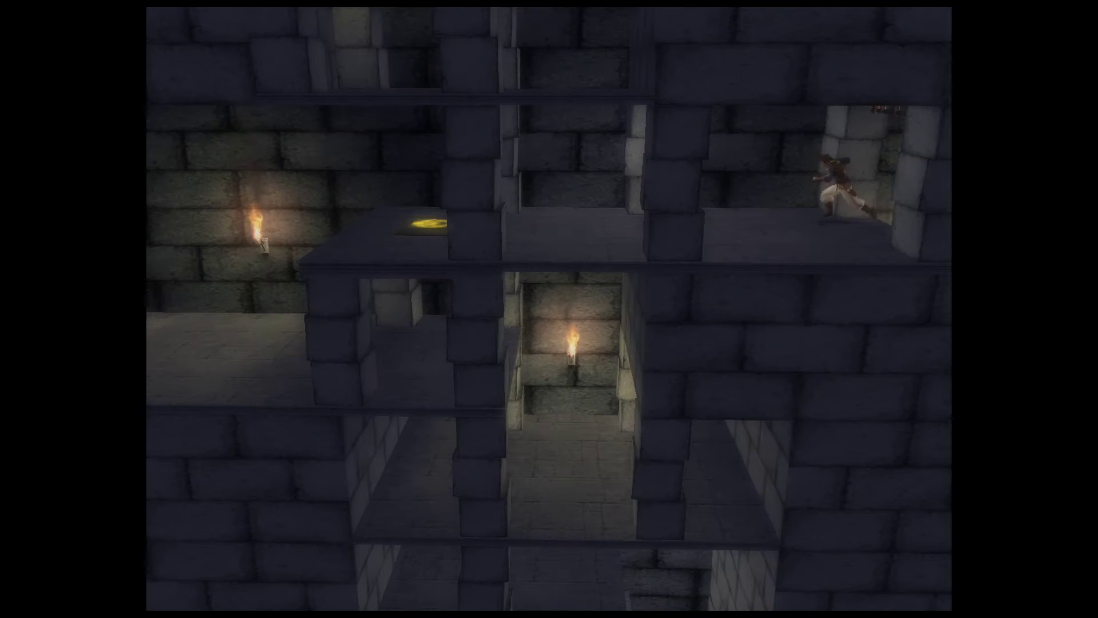
key("a")
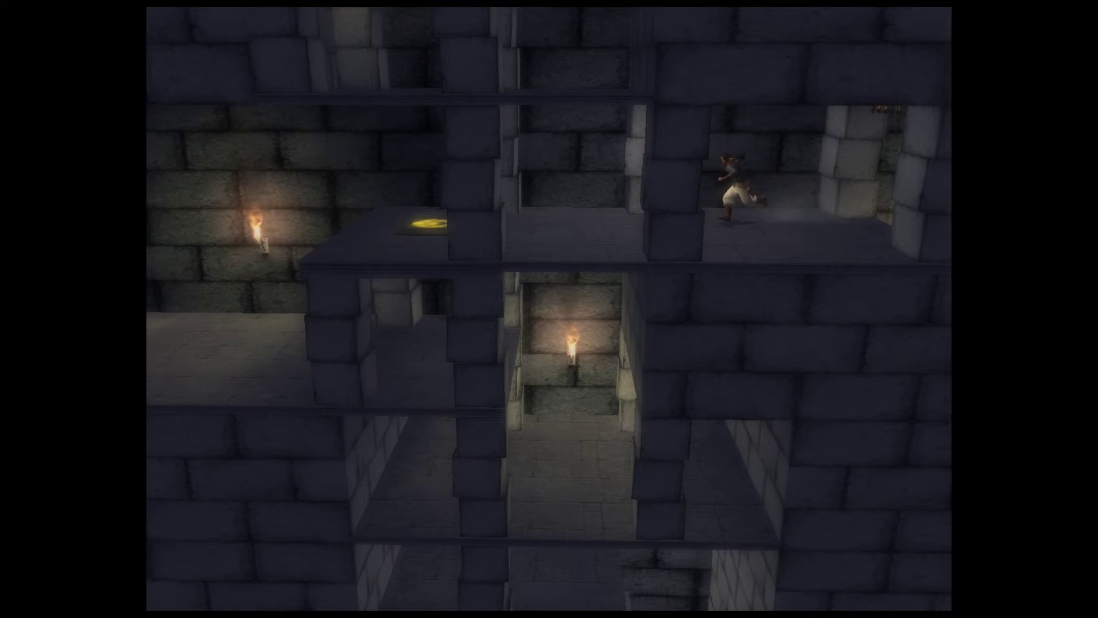
key("a")
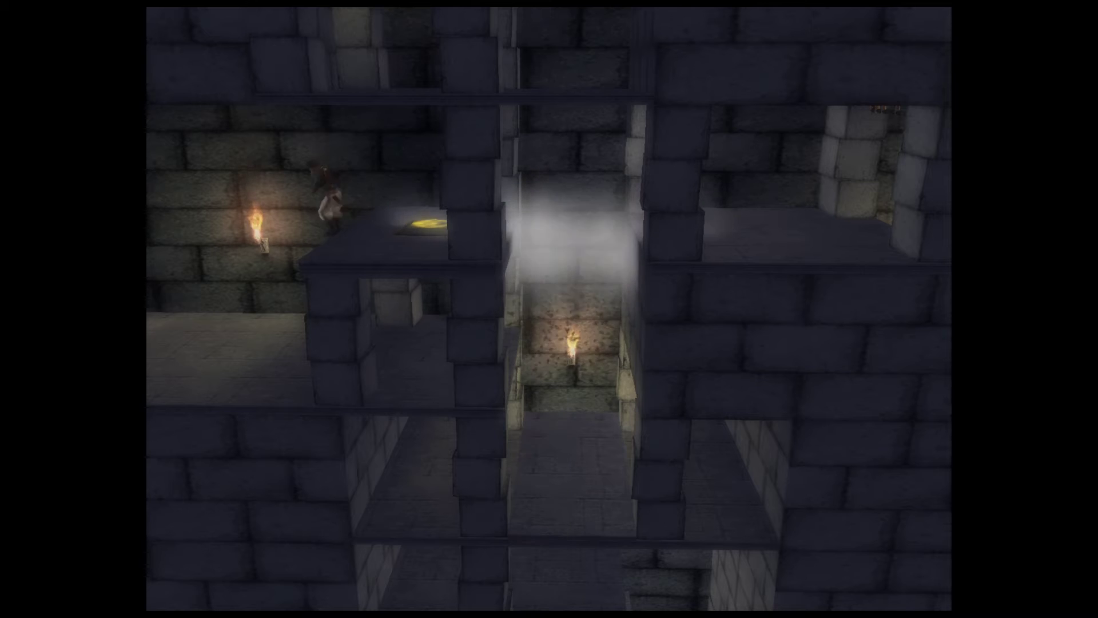
key("a")
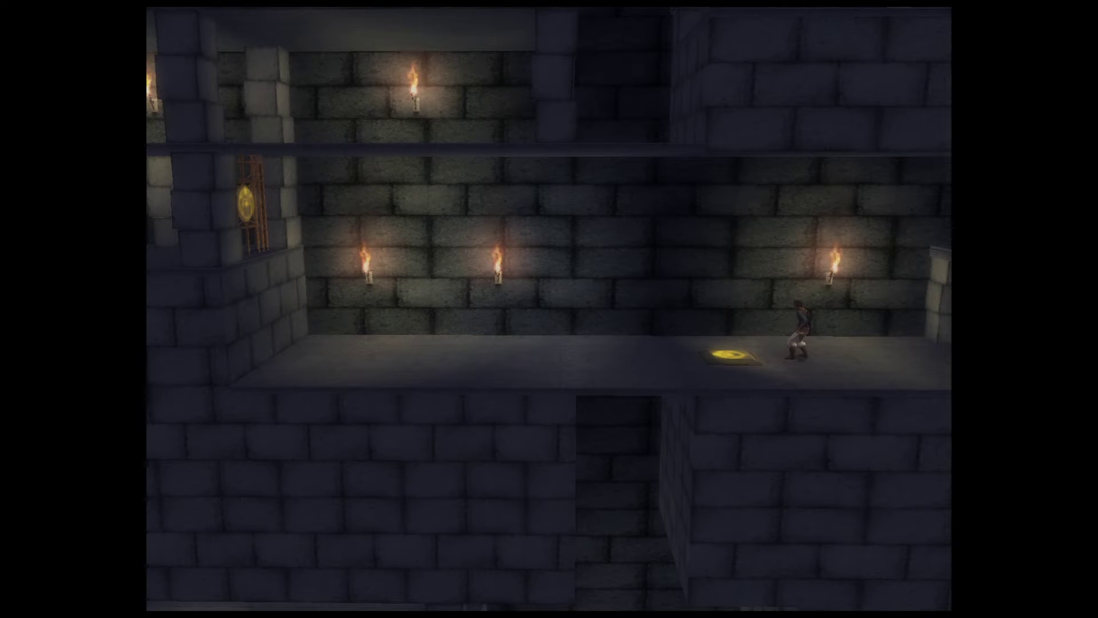
key("a")
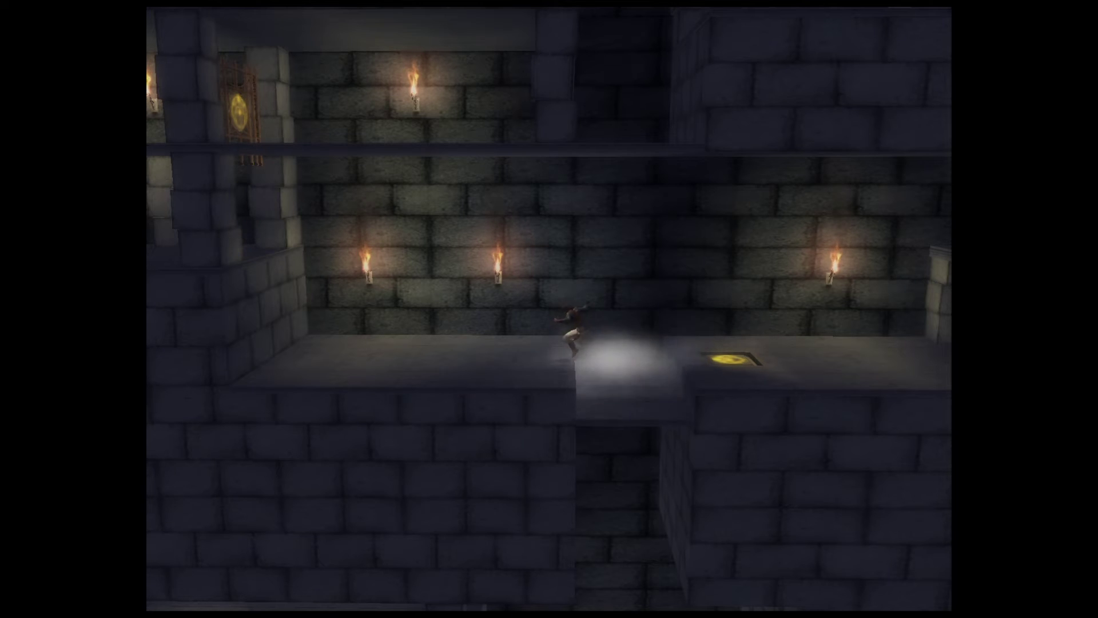
key("a")
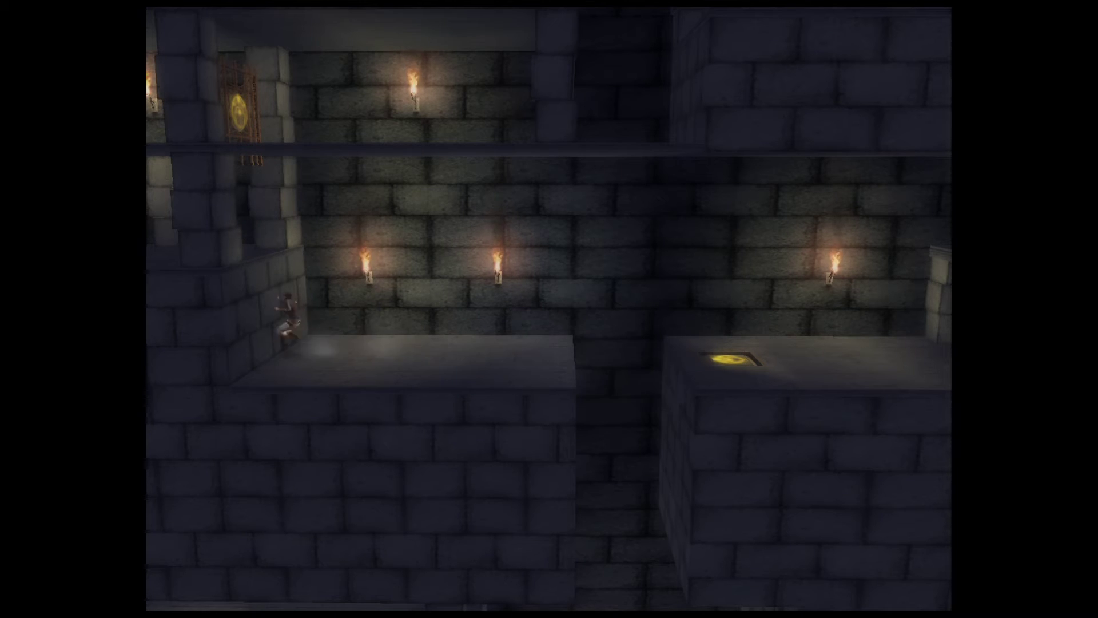
key("a")
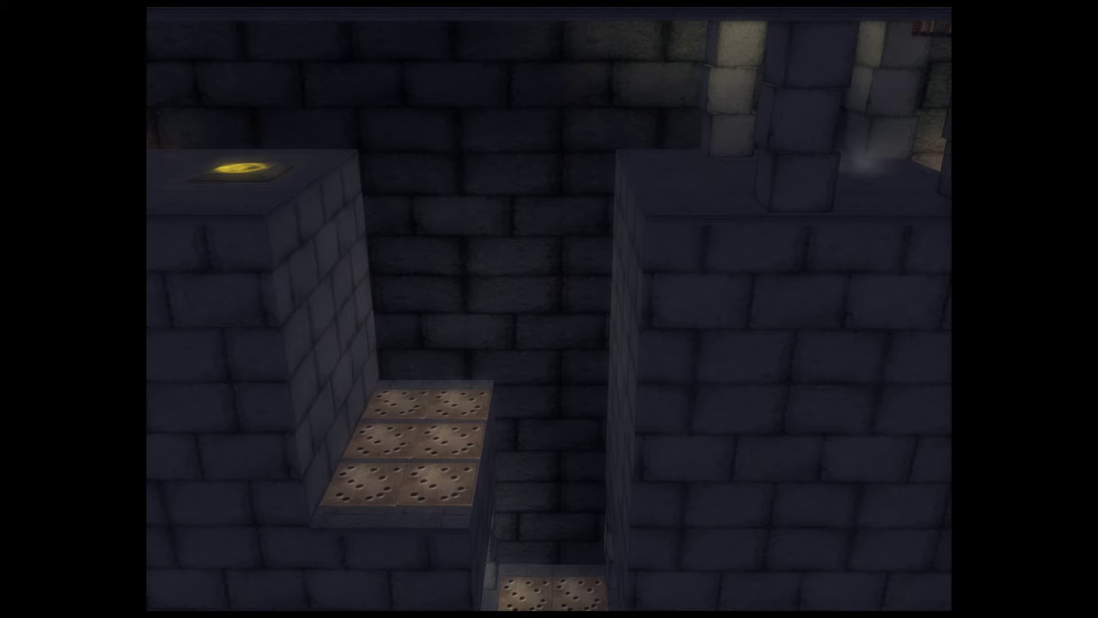
key("w")
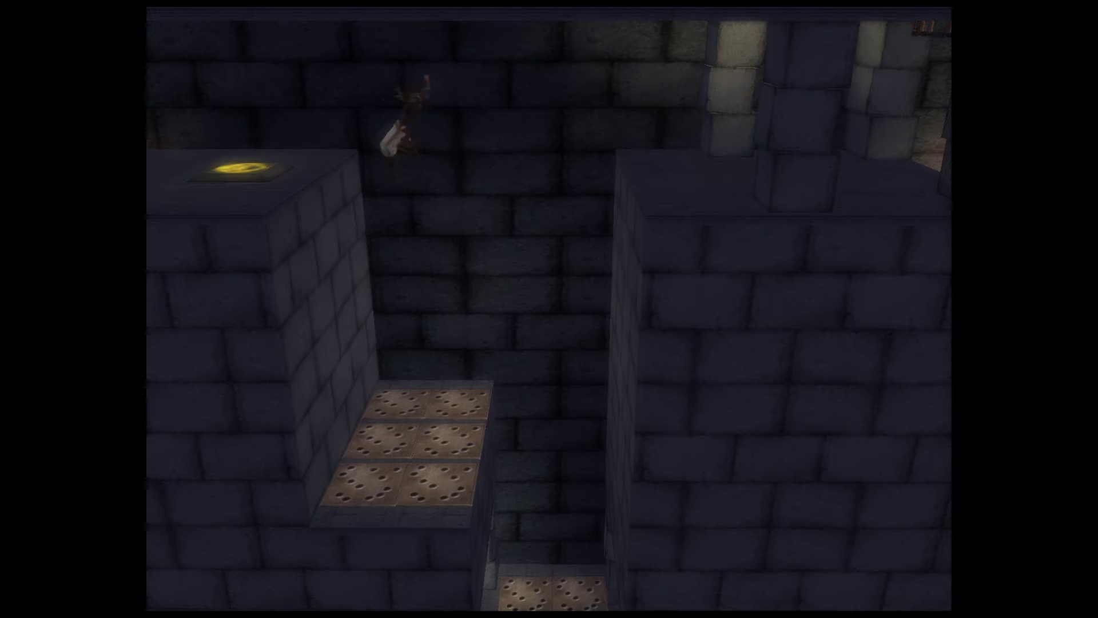
key("a")
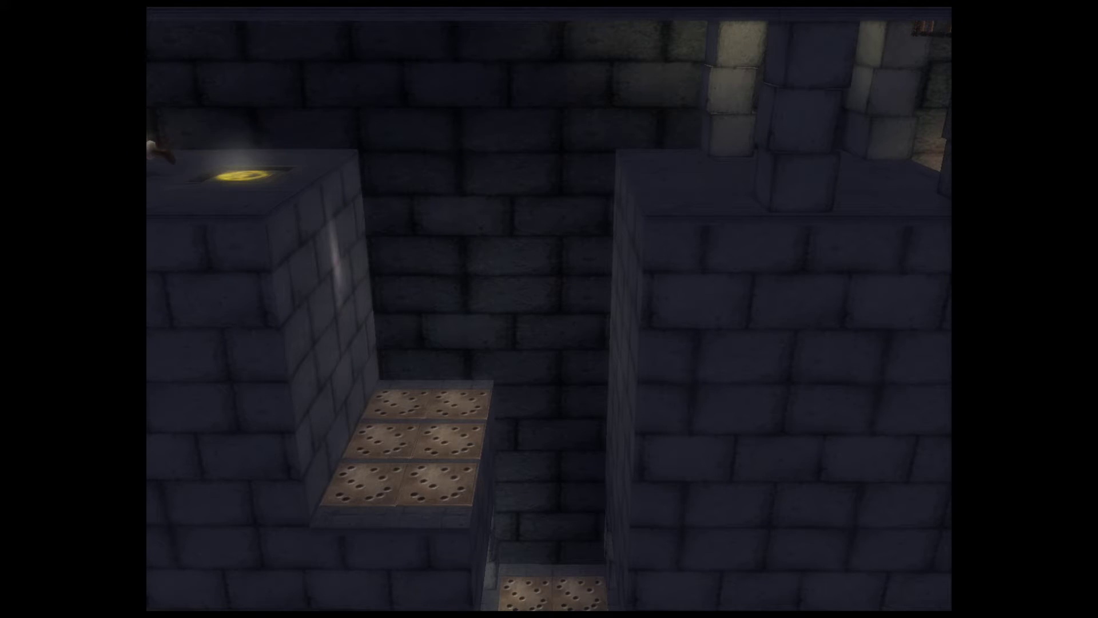
key("a")
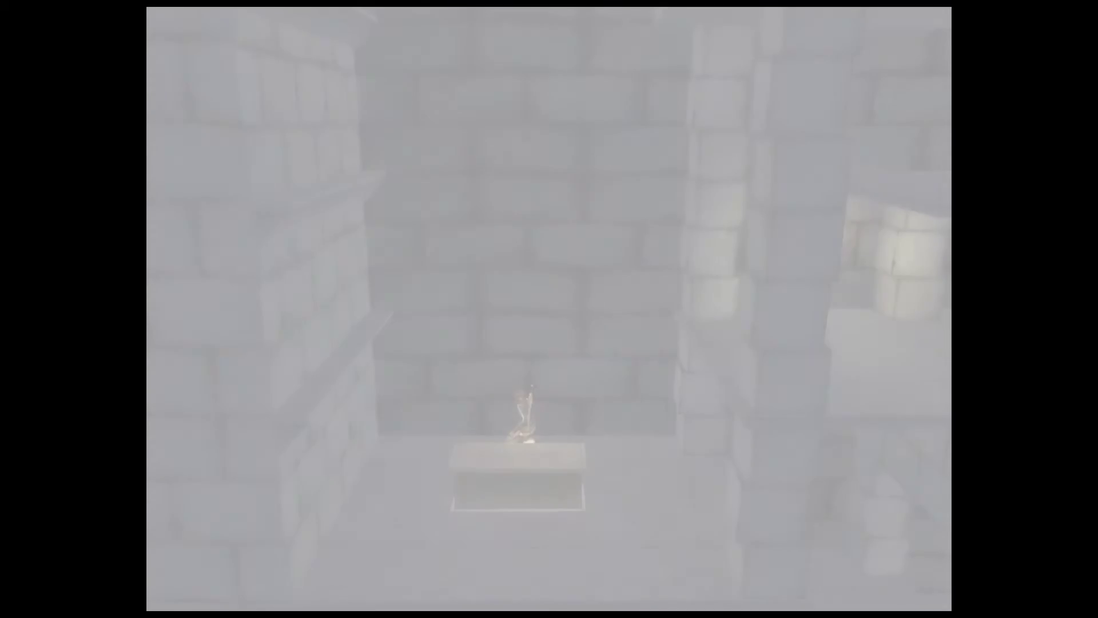
key("a")
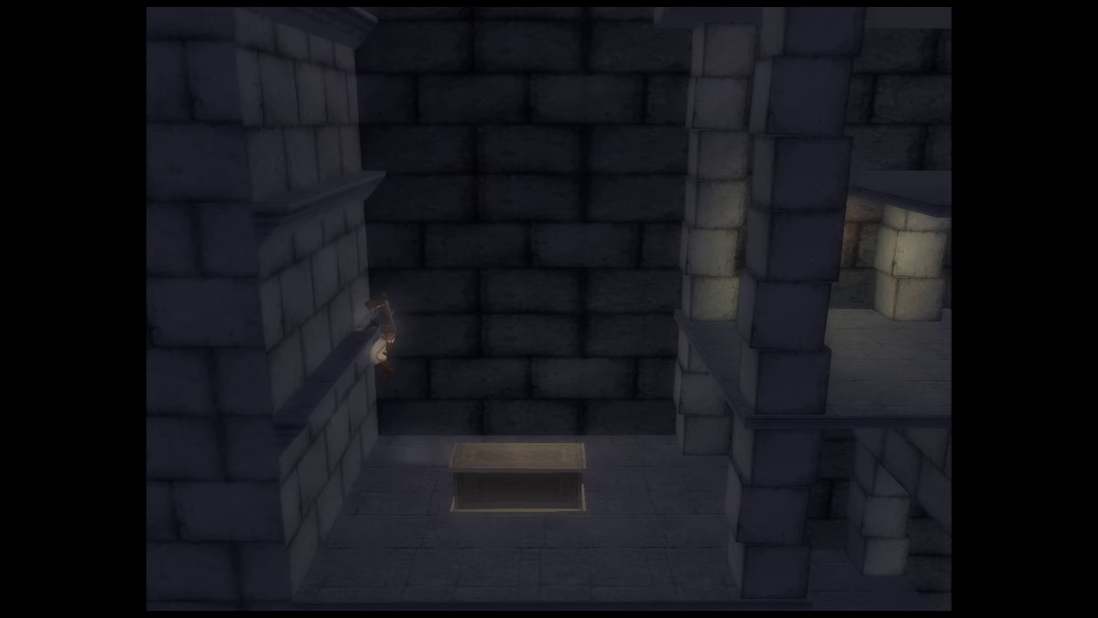
key("w")
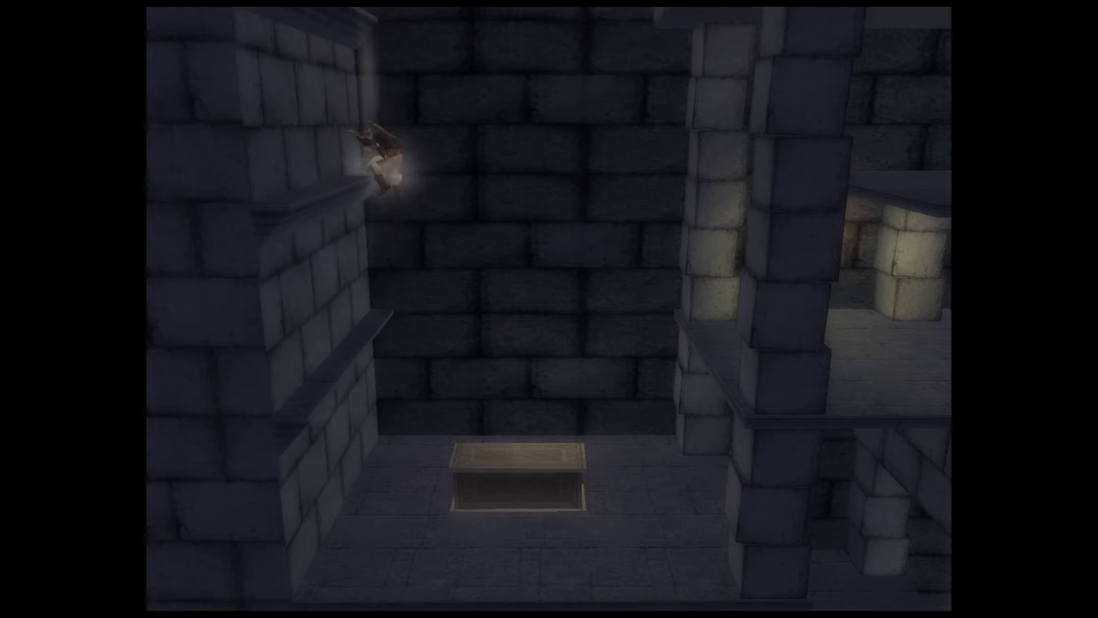
key("s")
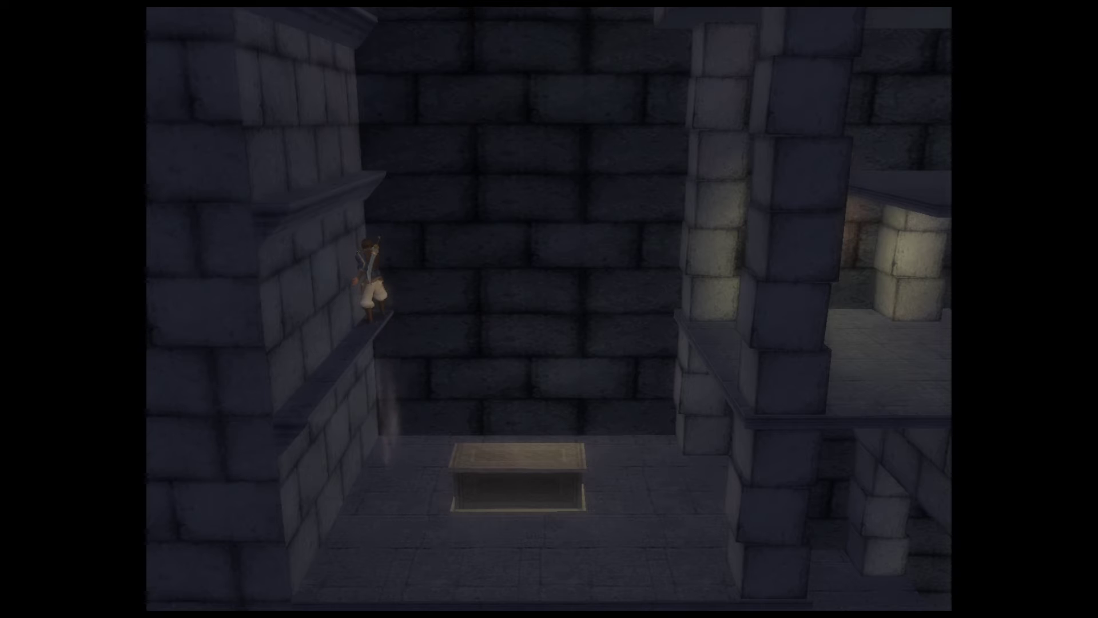
key("s")
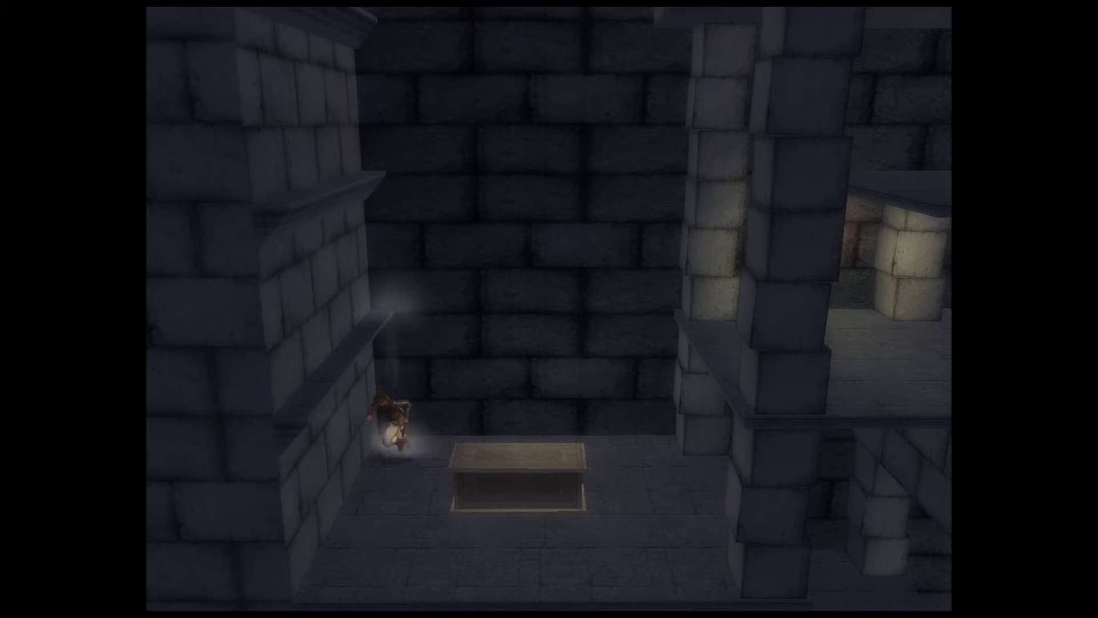
key("d")
key("w")
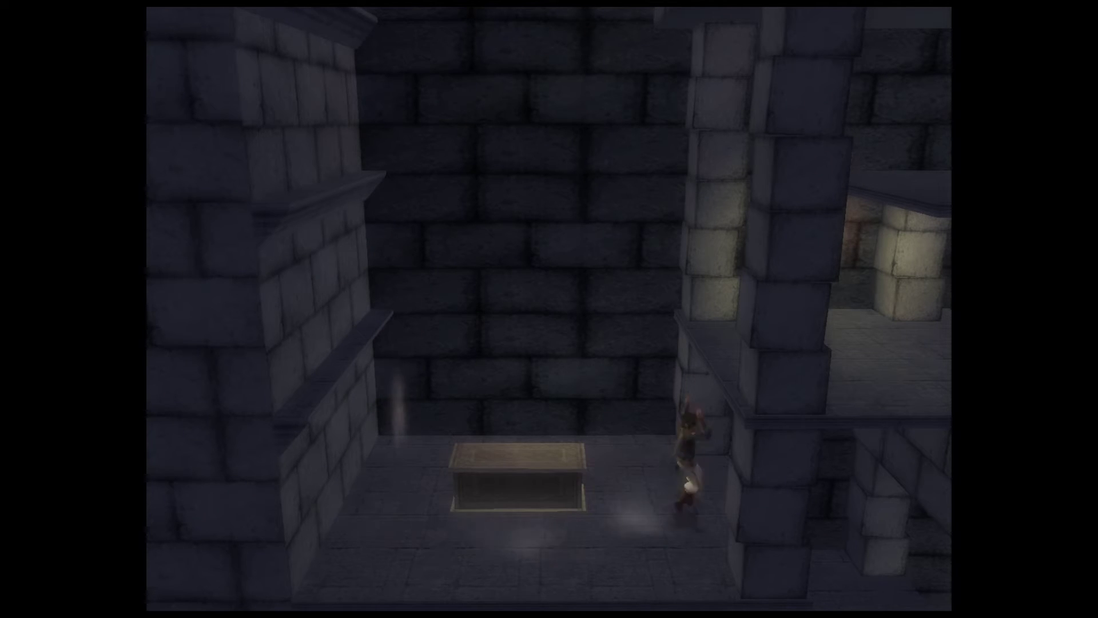
key("d")
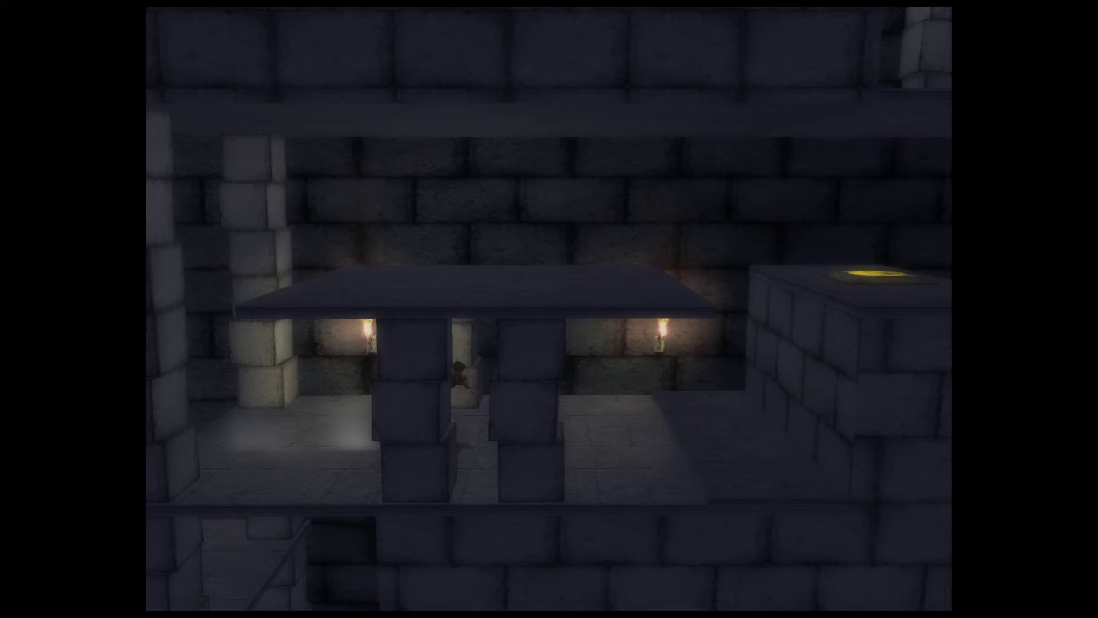
key("w")
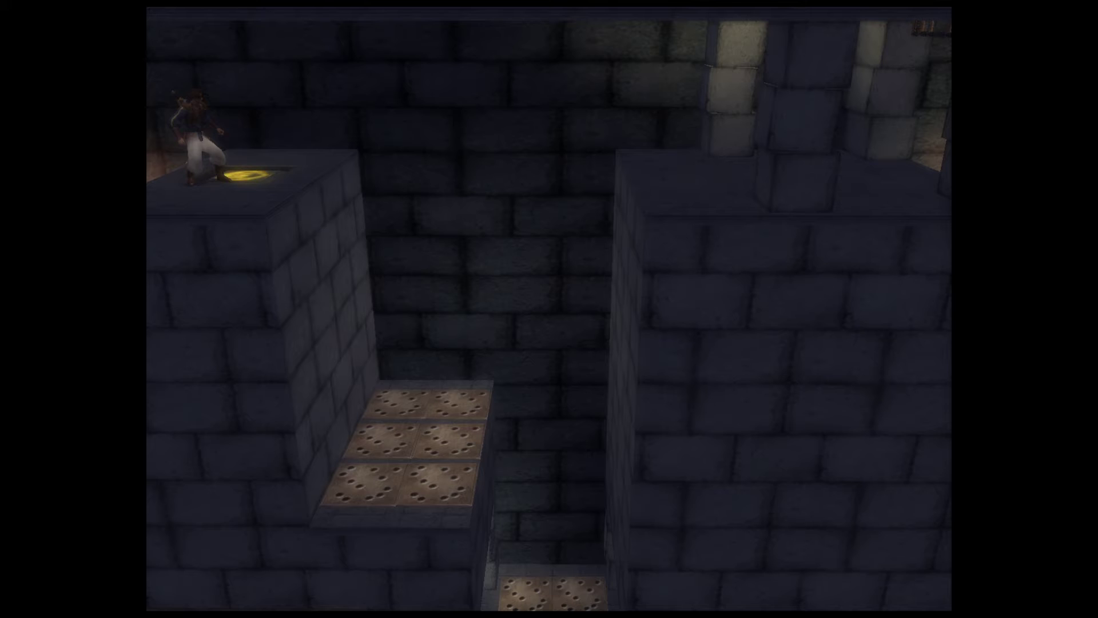
key("space")
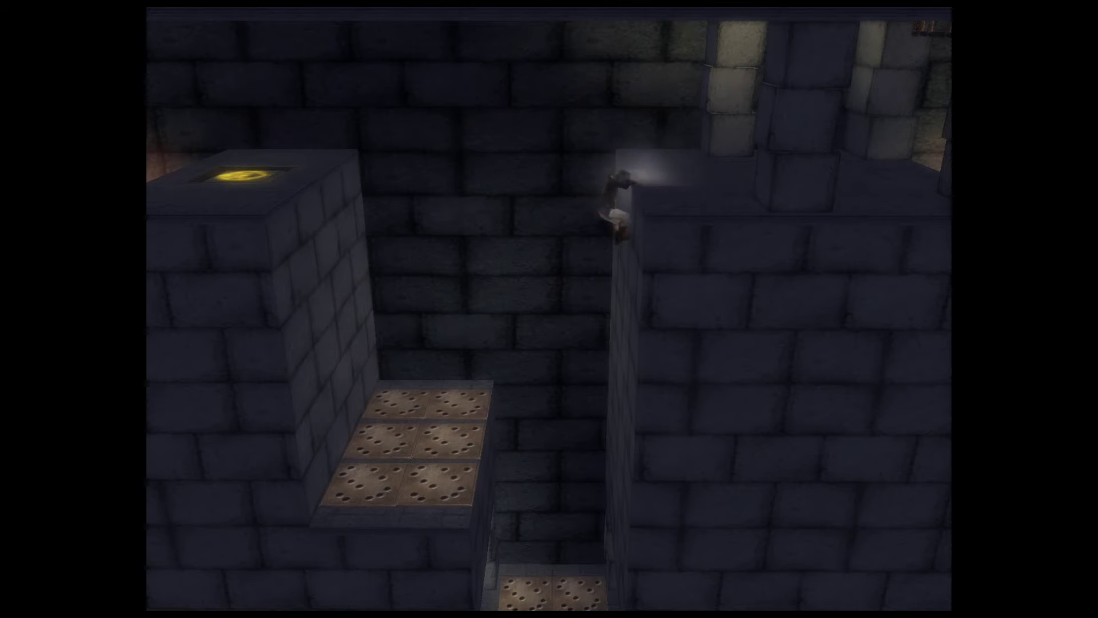
key("w")
key("d")
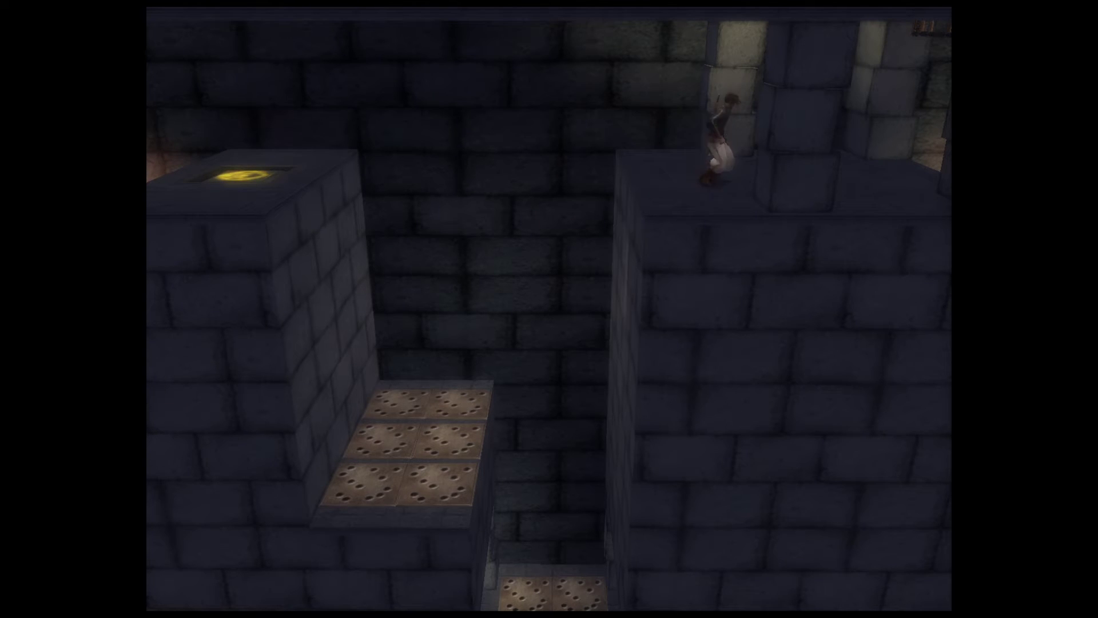
key("space")
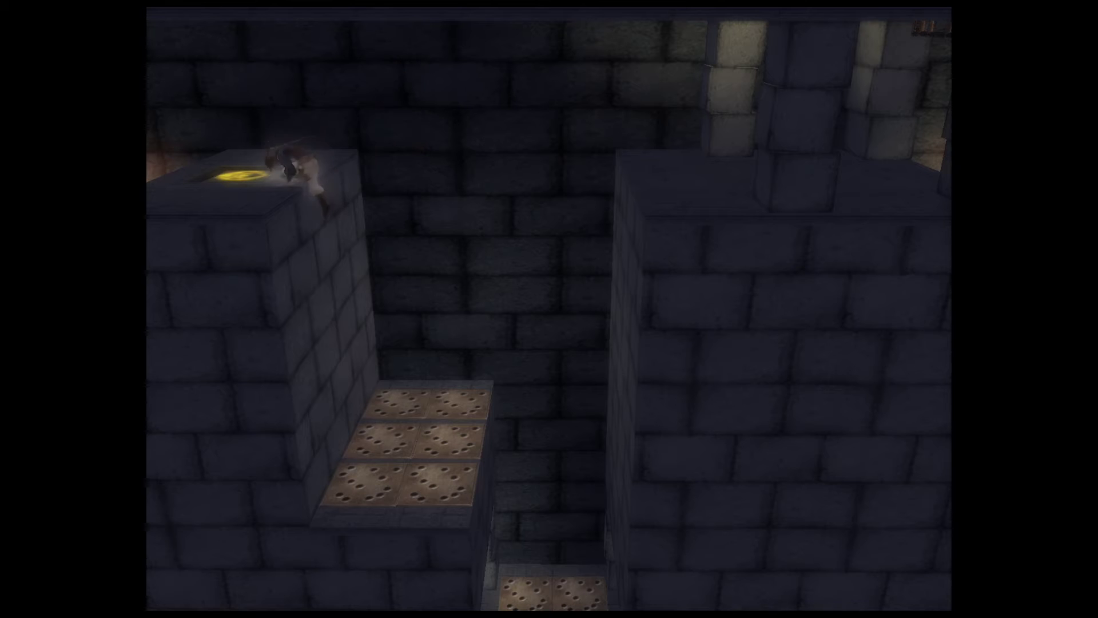
key("a")
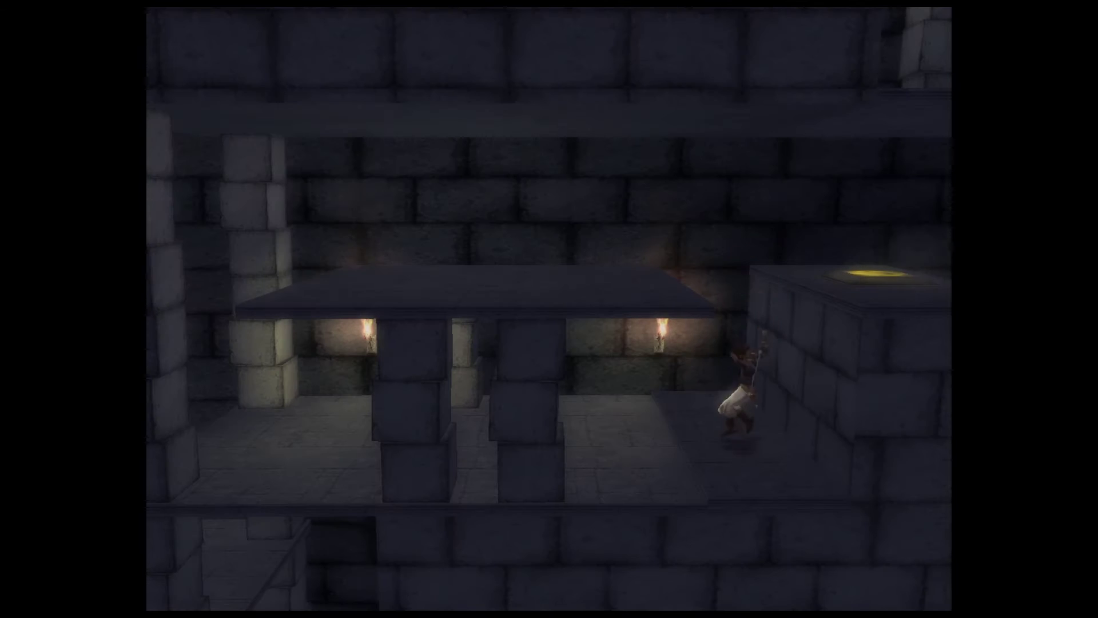
key("d")
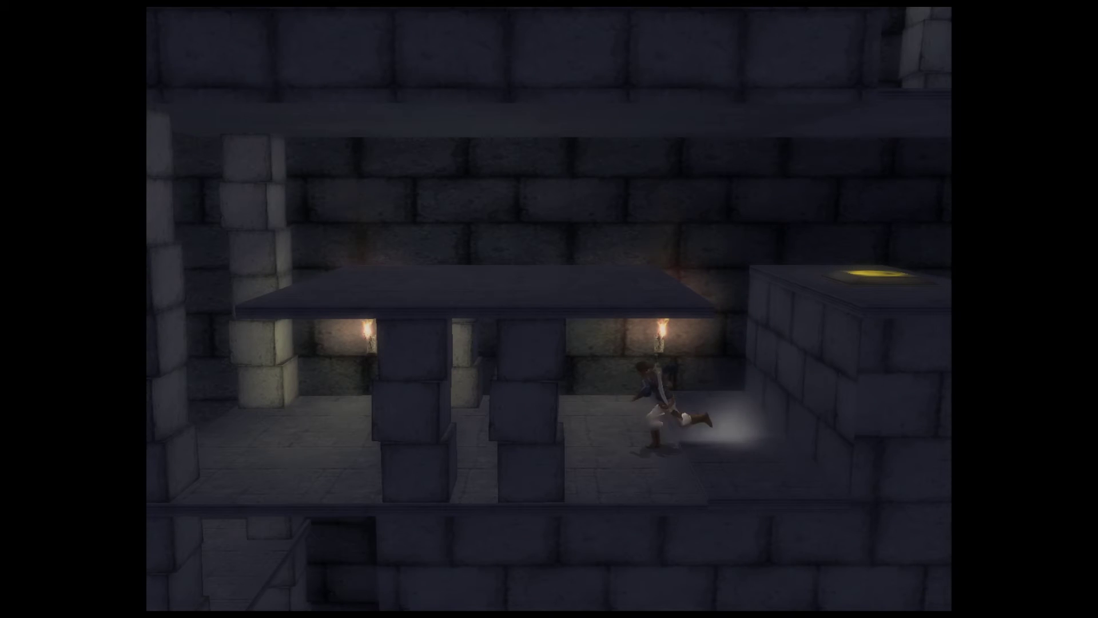
key("a")
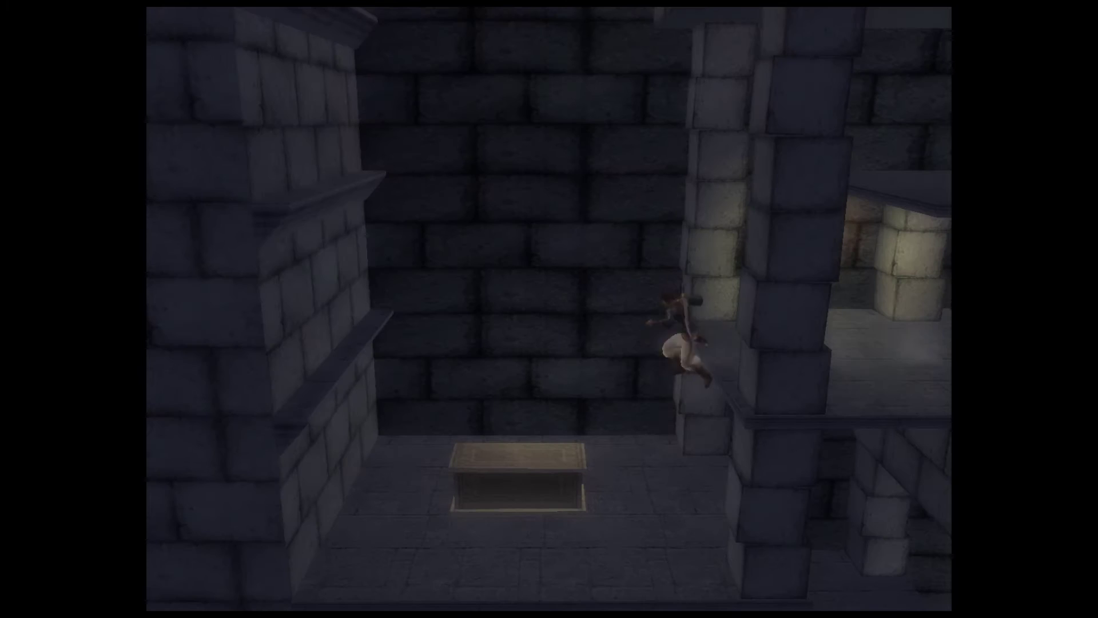
key("d")
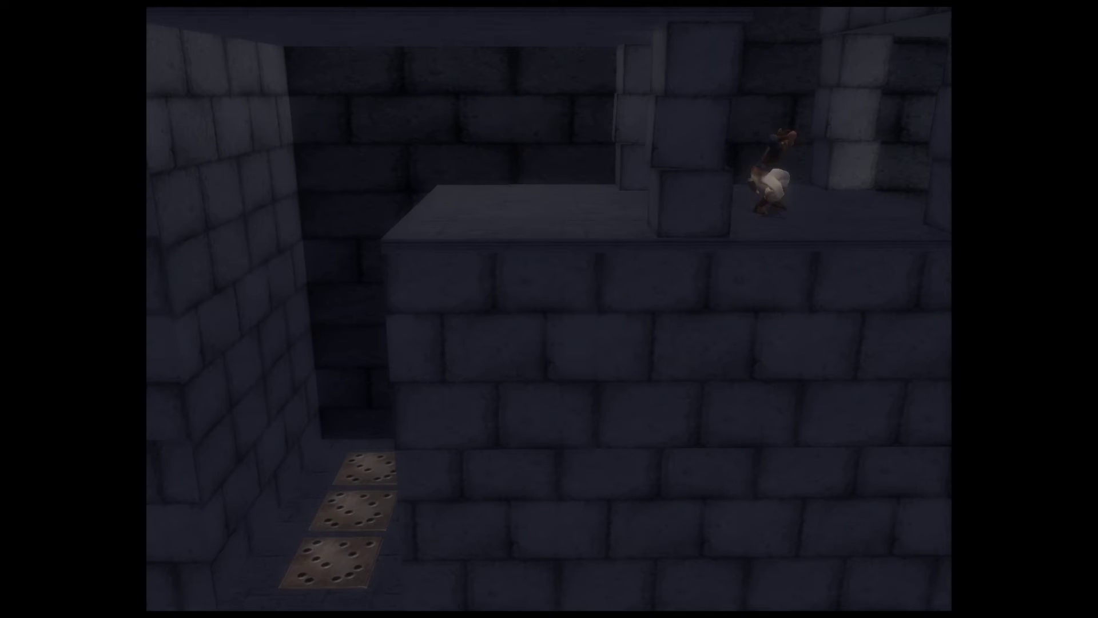
key("d")
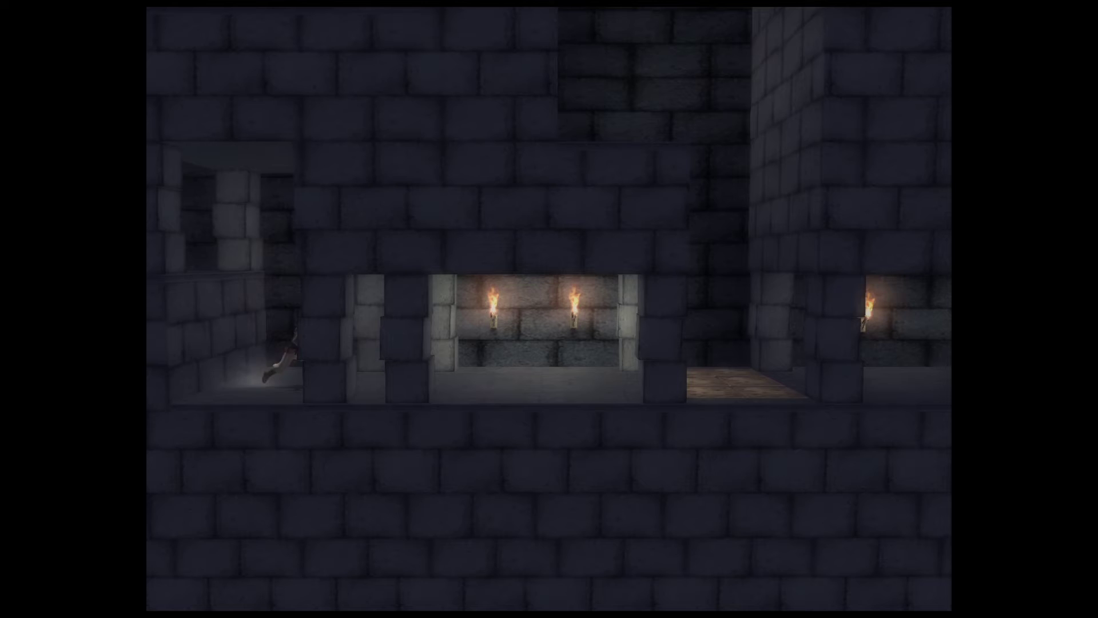
key("d")
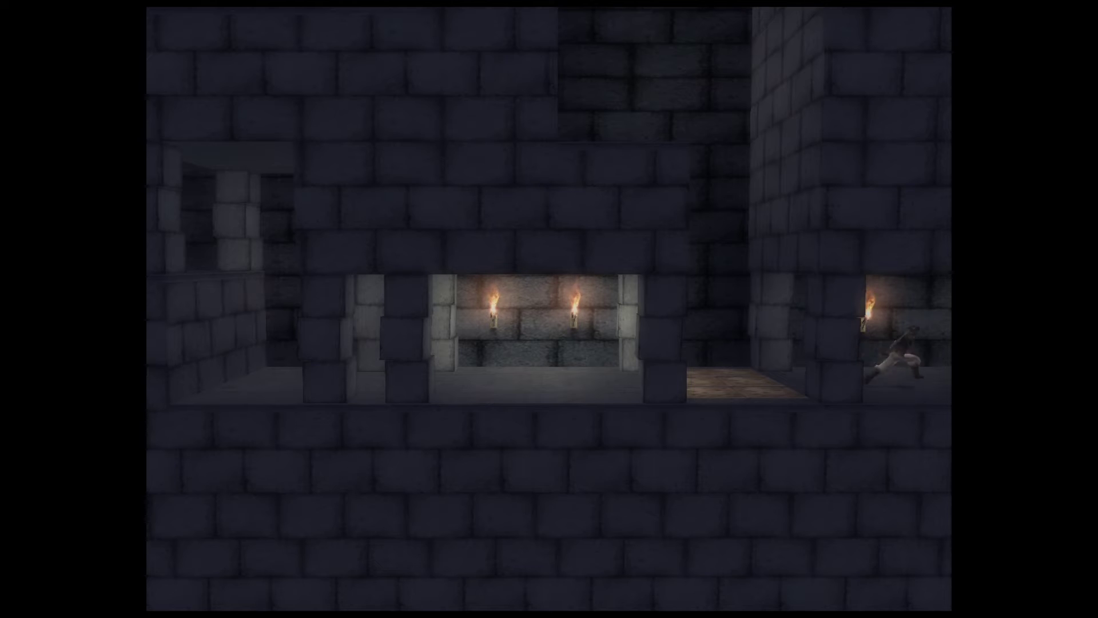
key("d")
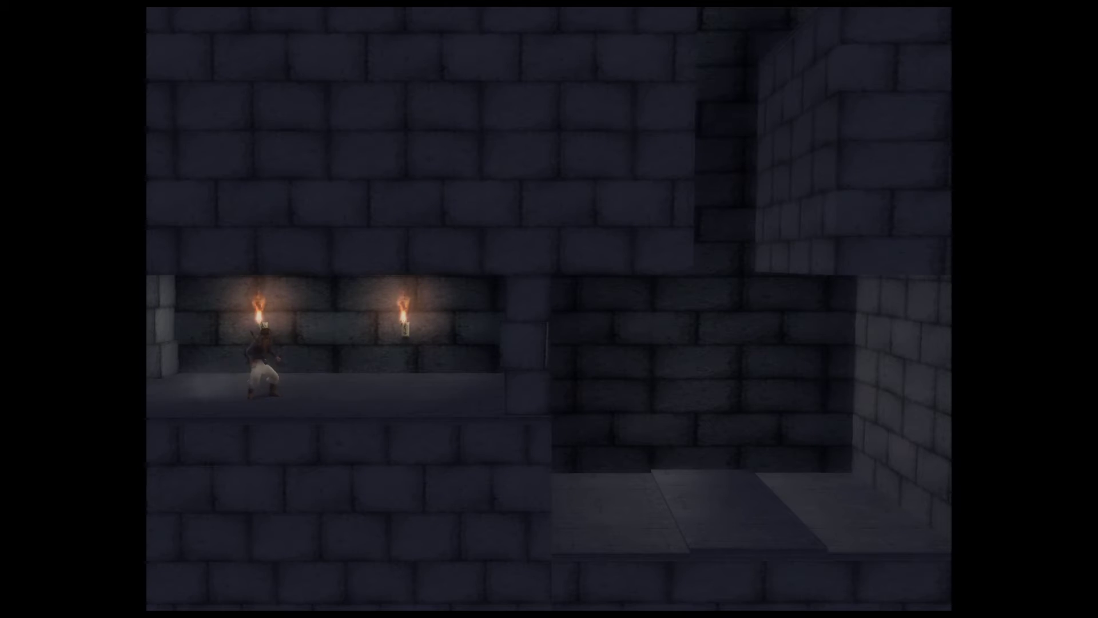
key("d")
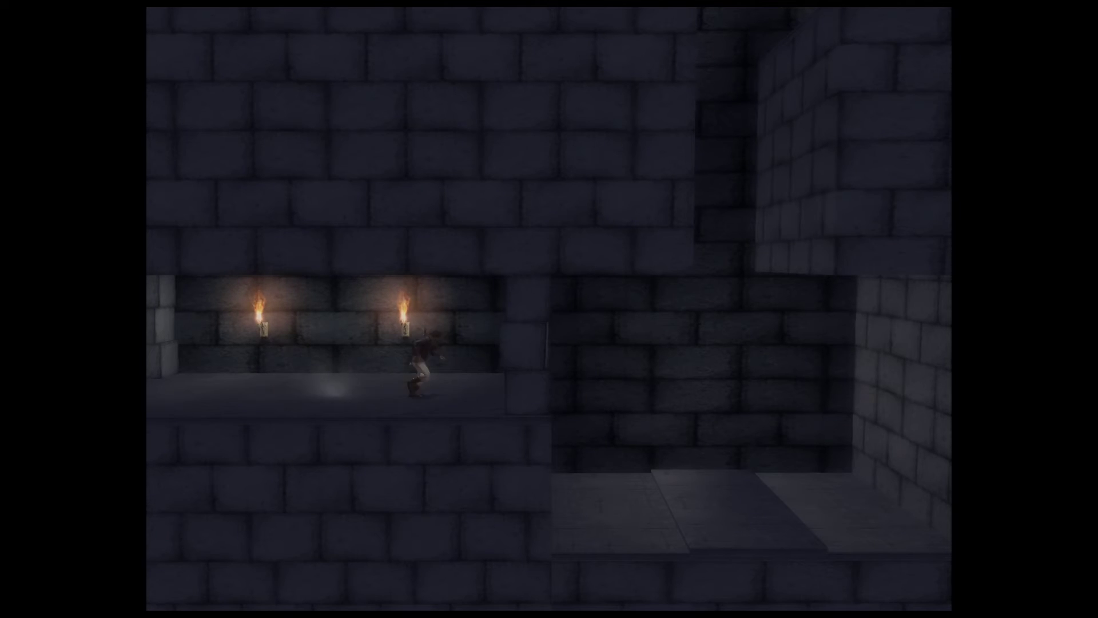
key("d")
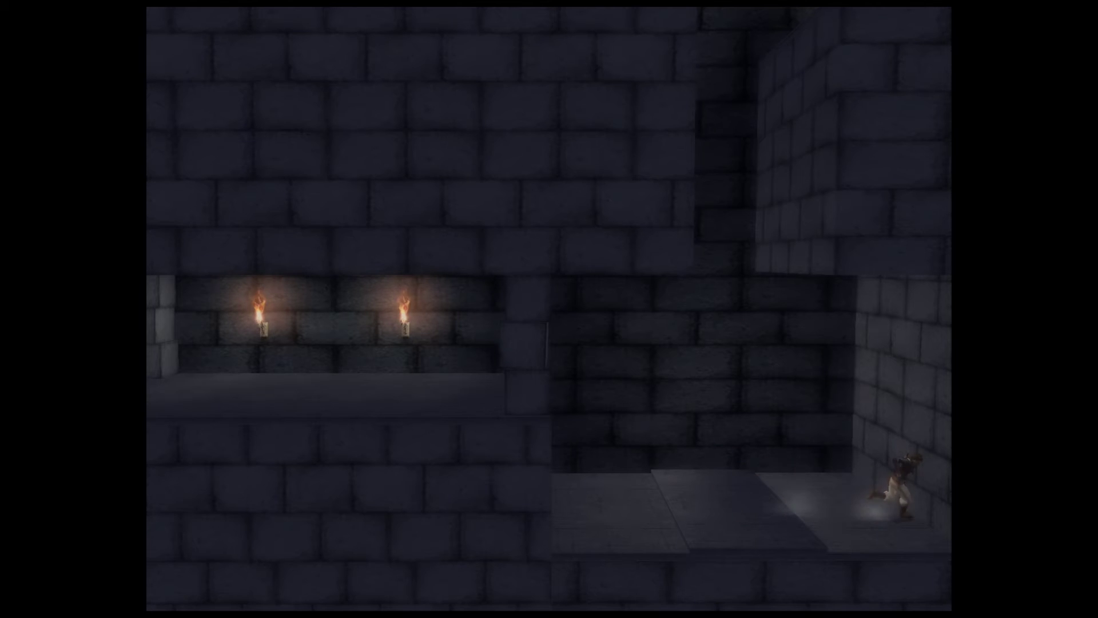
key("a")
key("a")
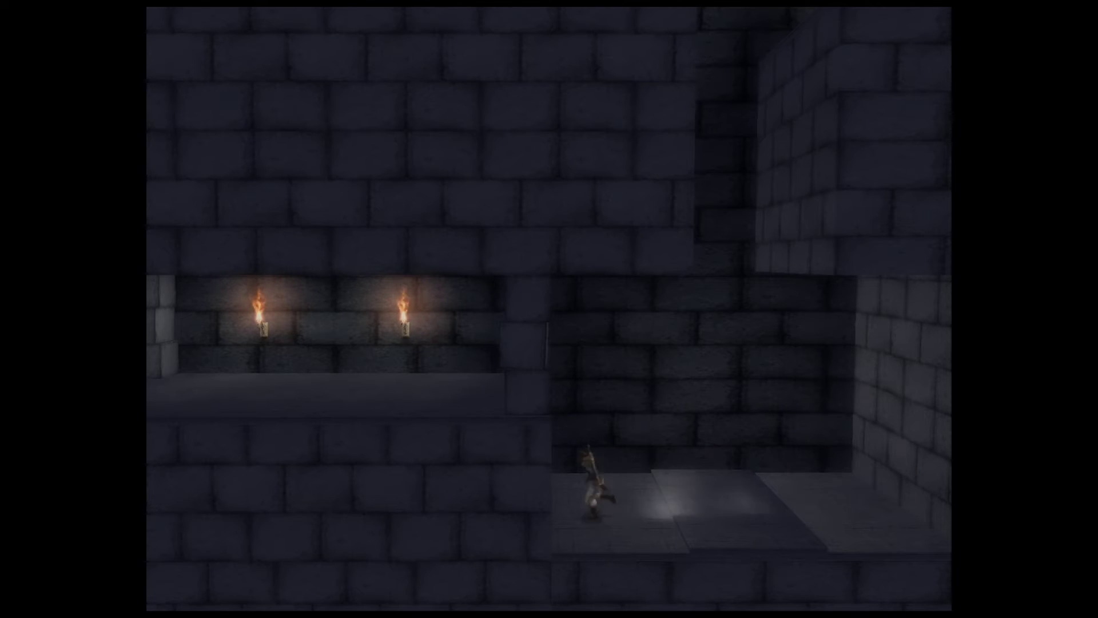
key("w")
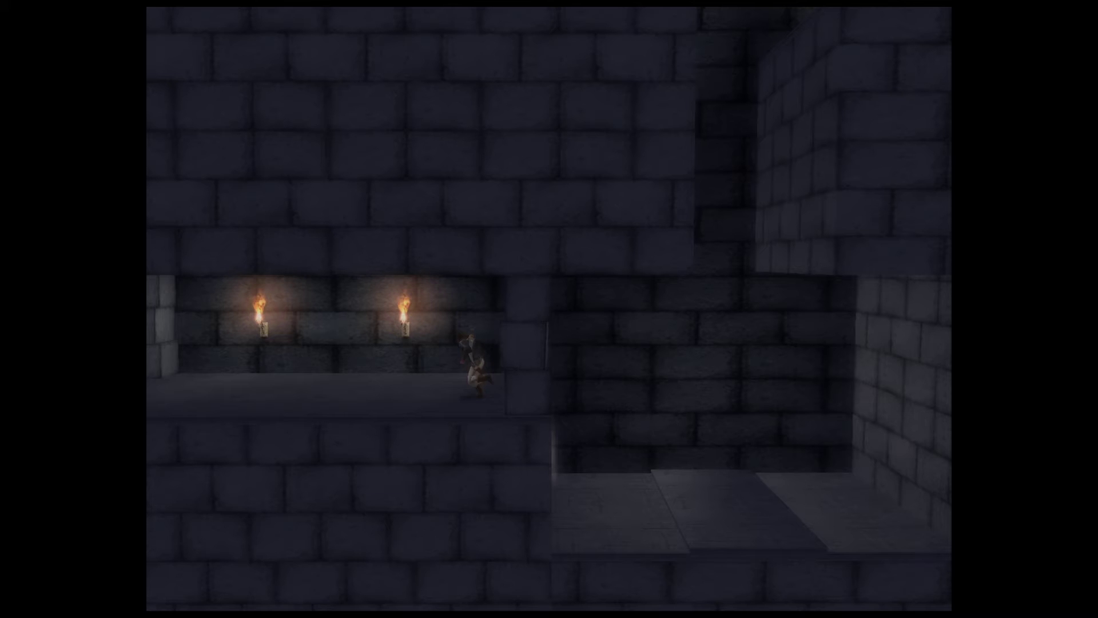
key("a")
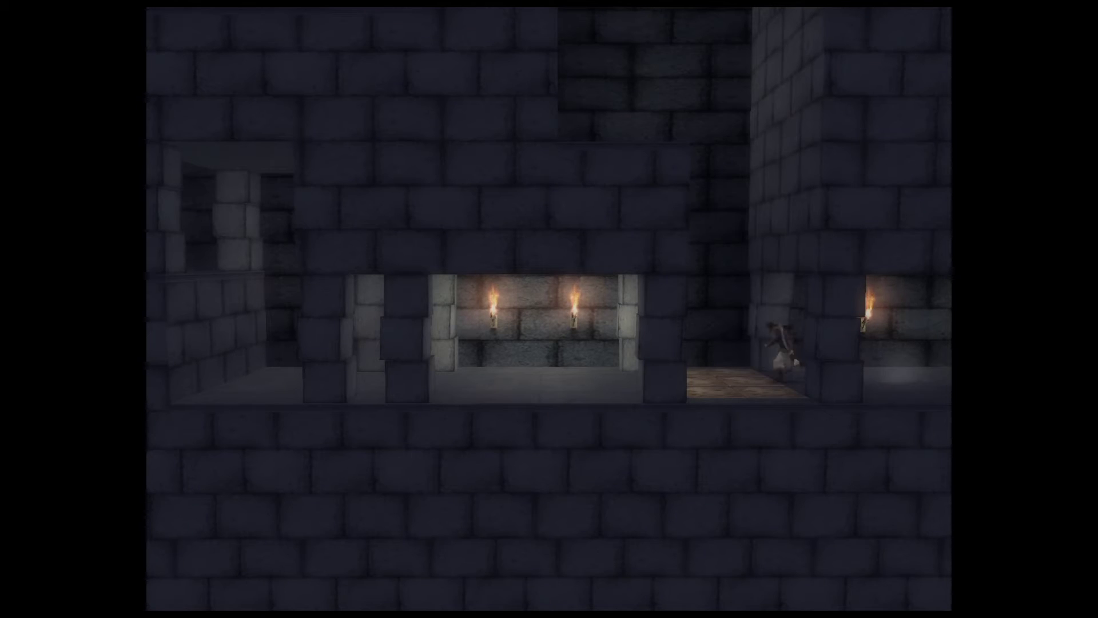
key("a")
key("a")
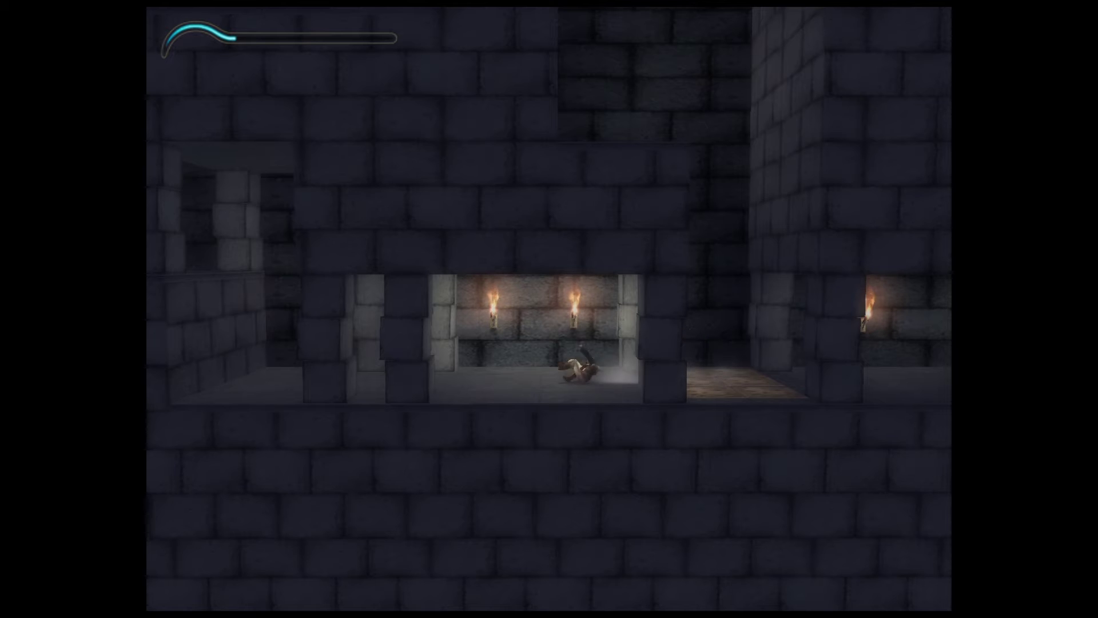
key("d")
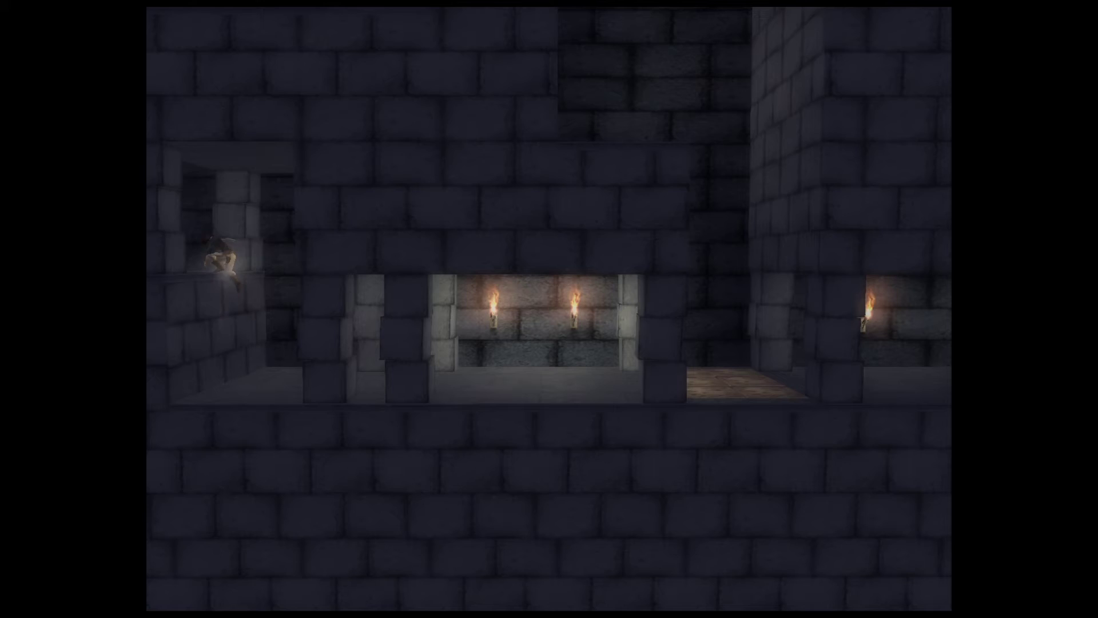
key("Left")
key("Right")
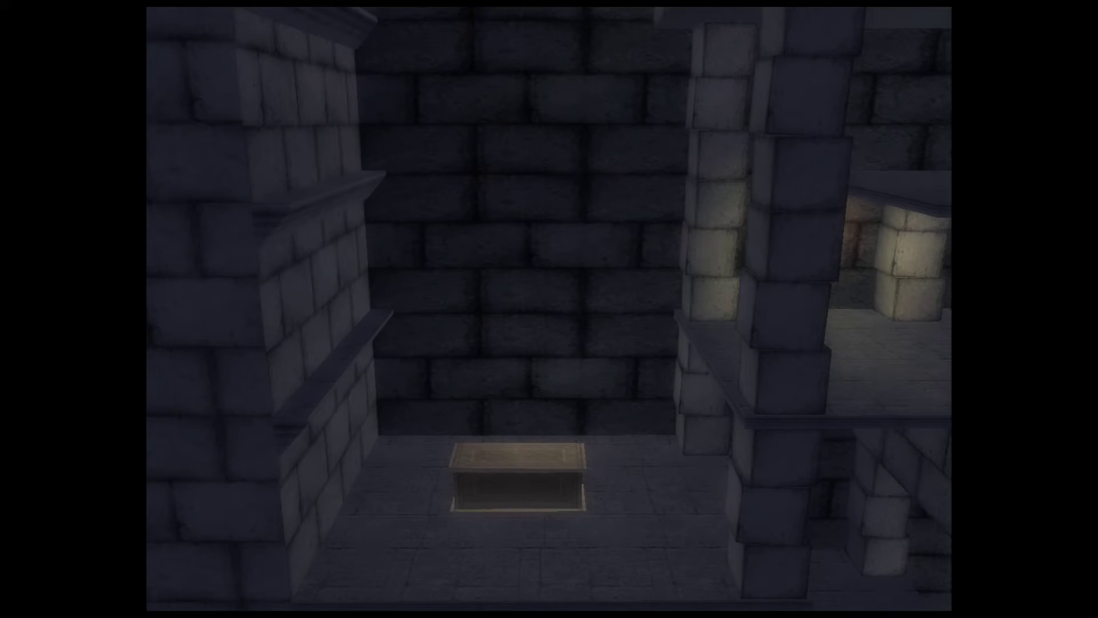
key("Left")
key("space")
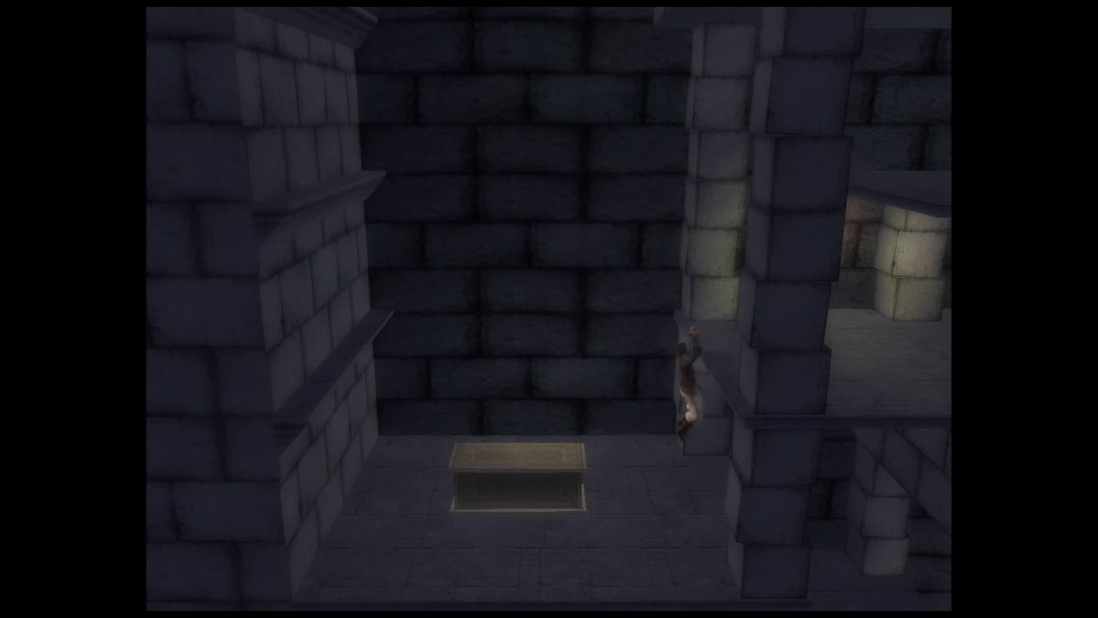
key("Right")
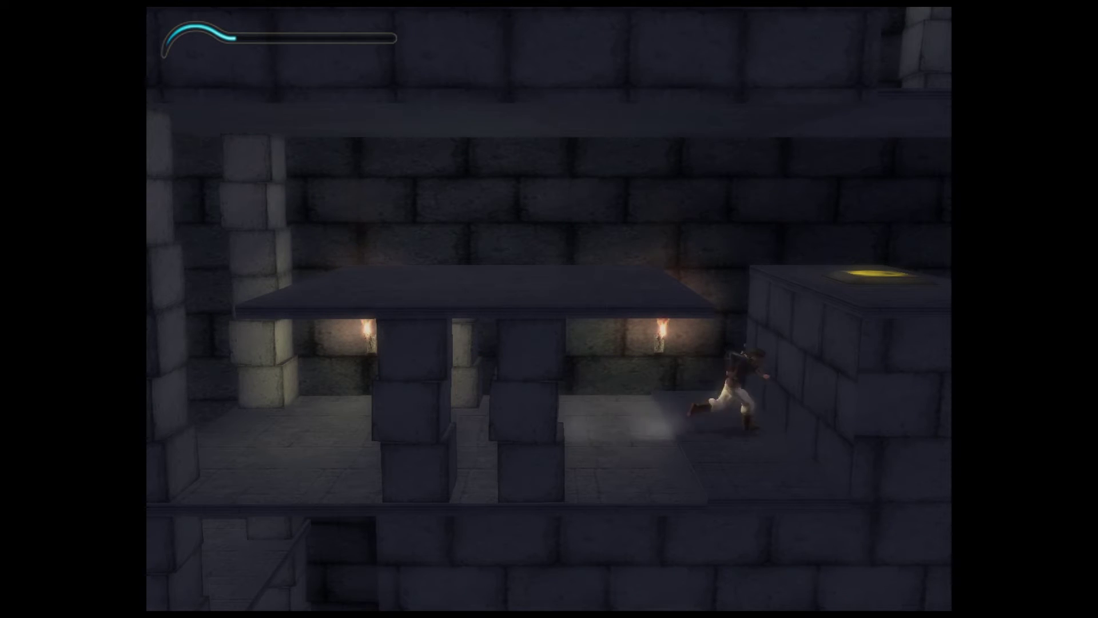
key("space")
key("Right")
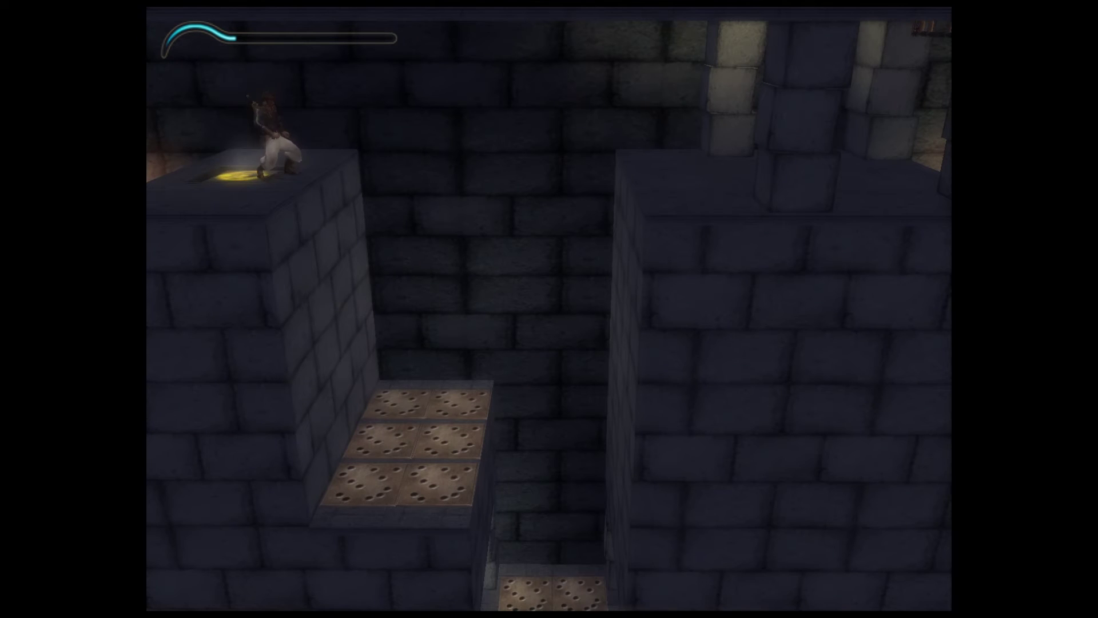
key("space")
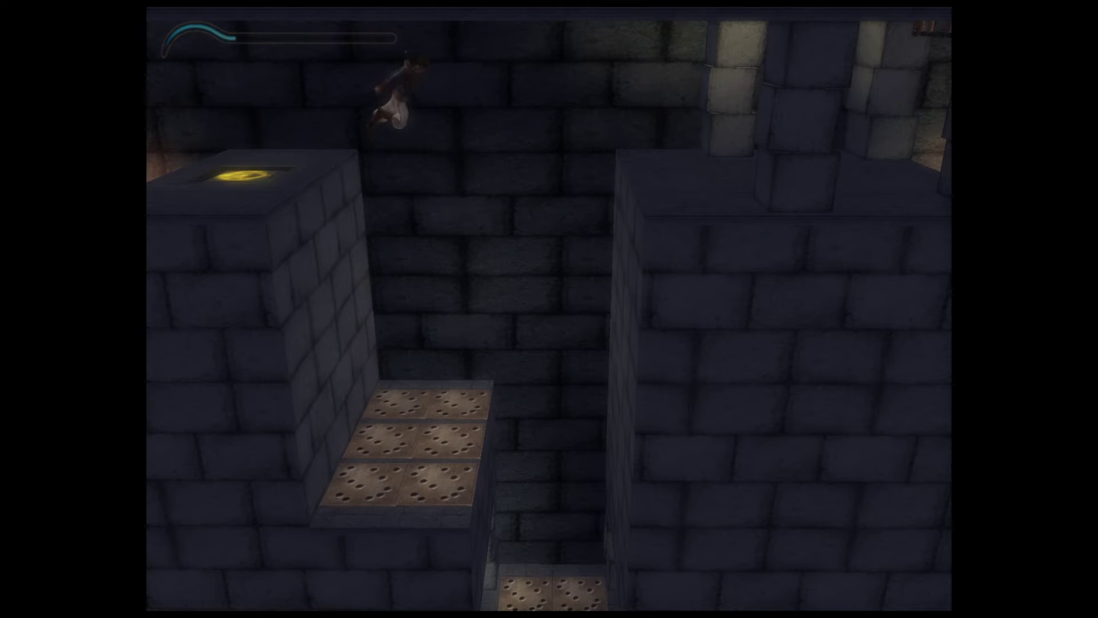
key("Right")
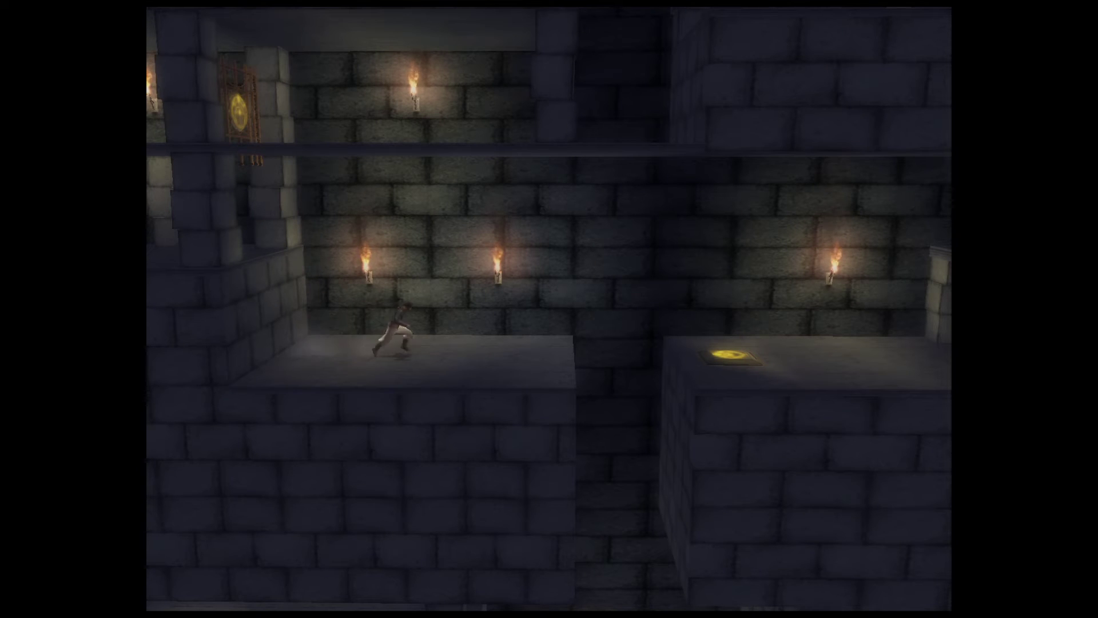
key("Right")
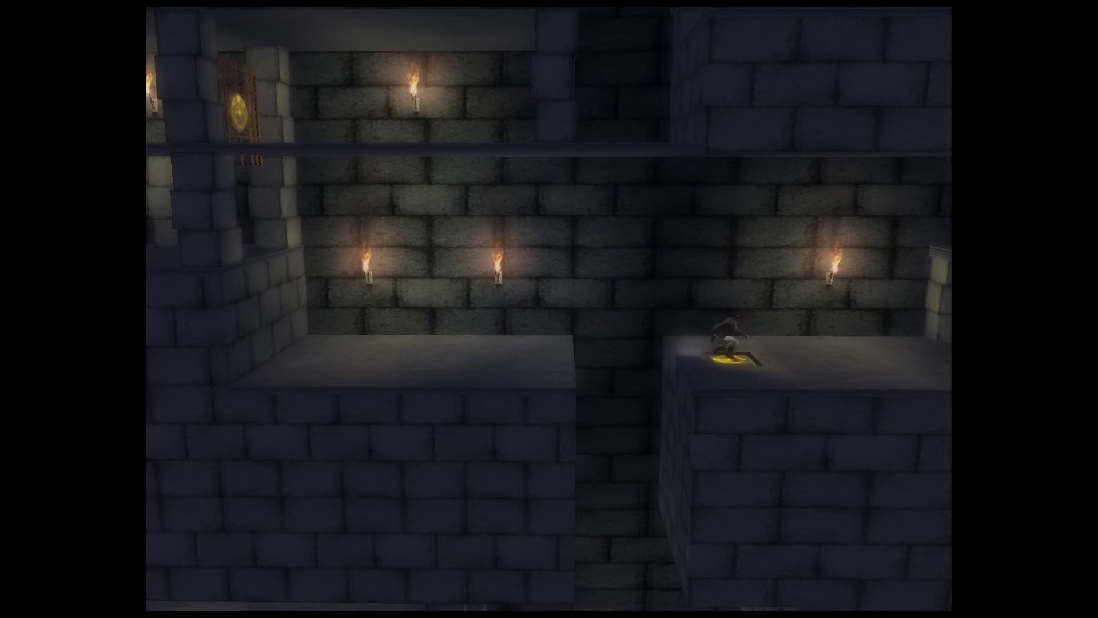
key("Right")
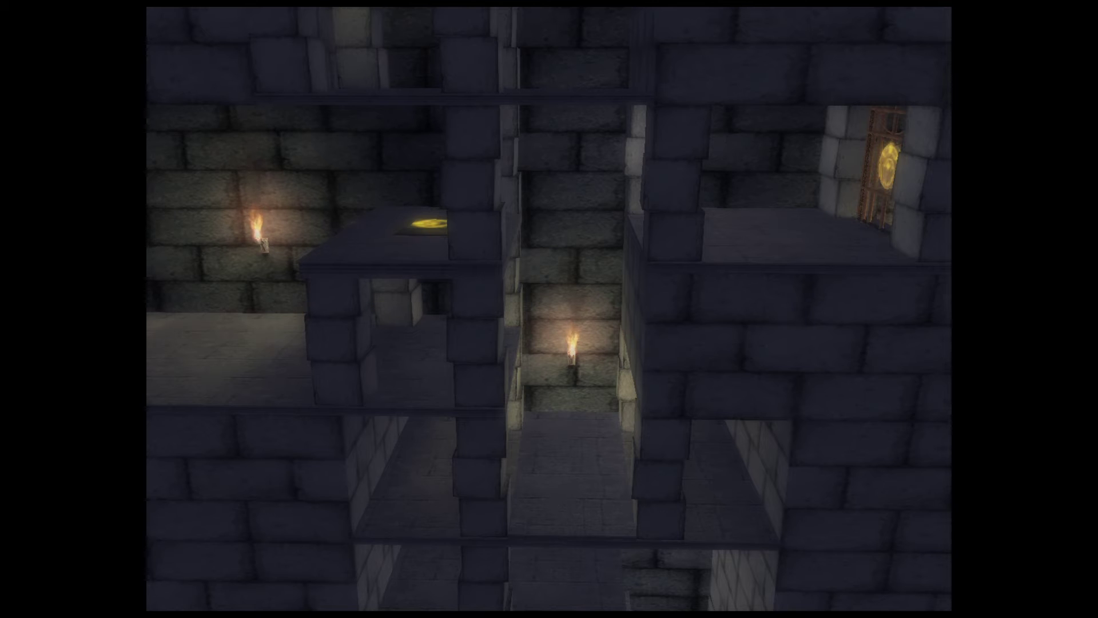
key("Right")
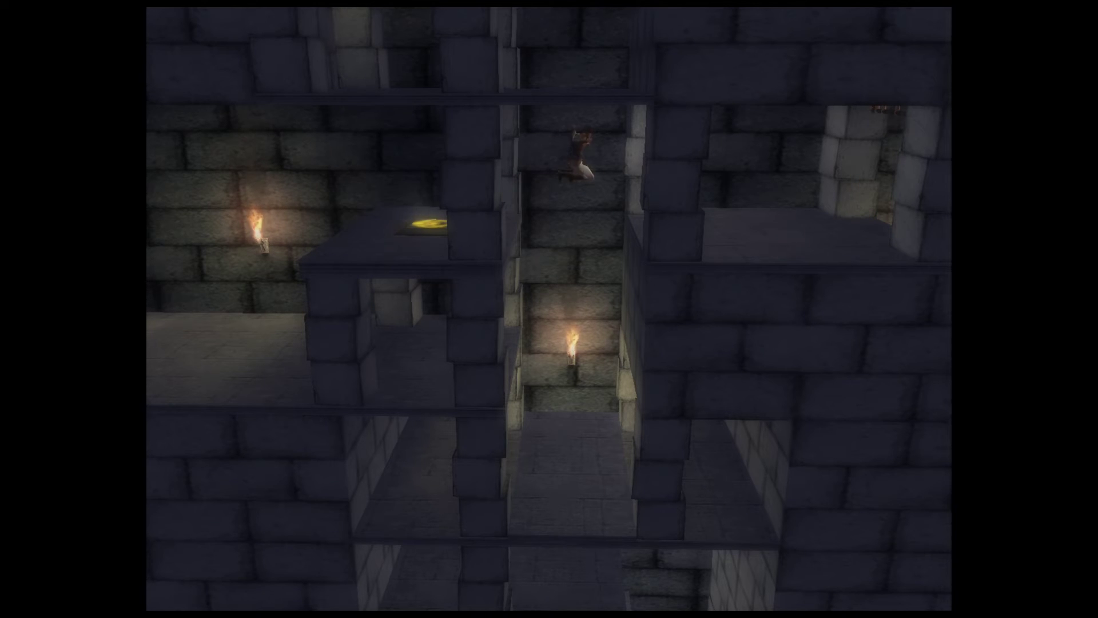
key("Right")
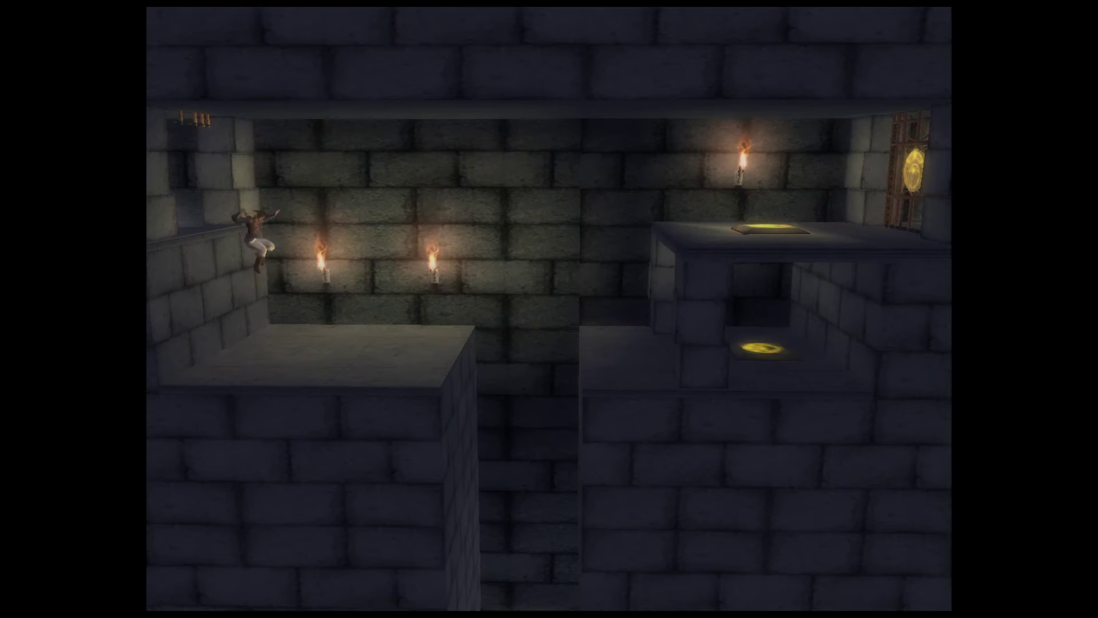
key("Right")
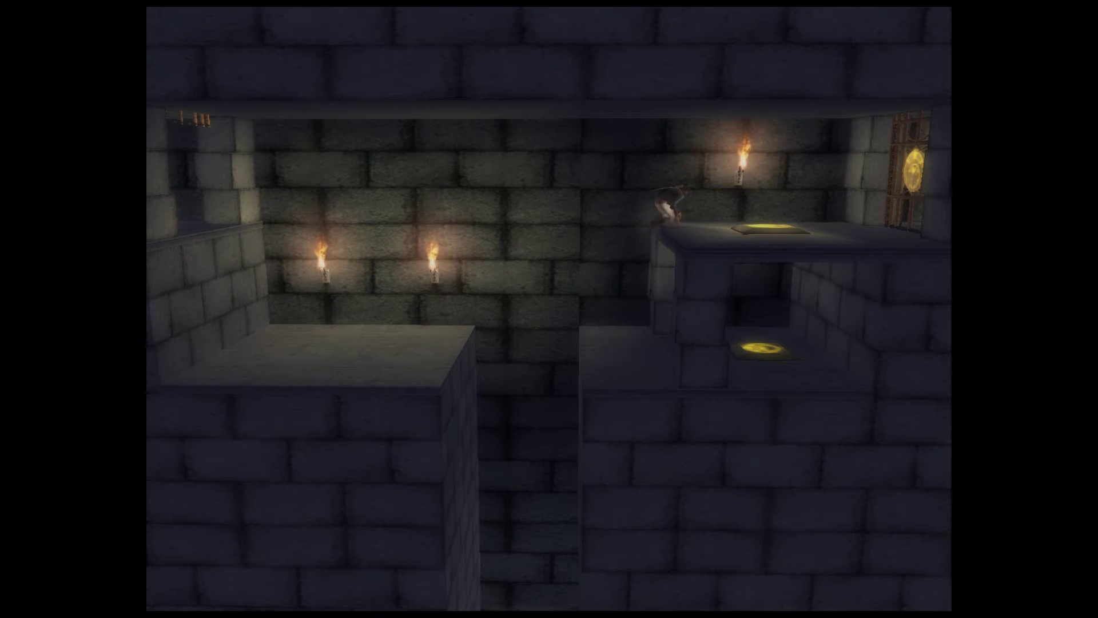
key("Right")
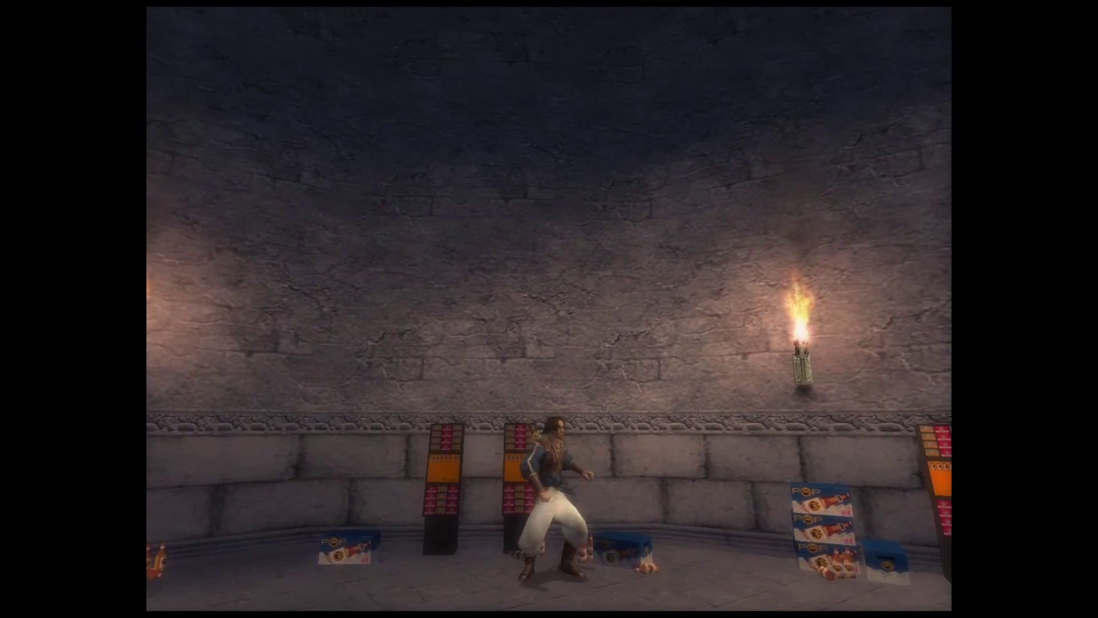
key("f")
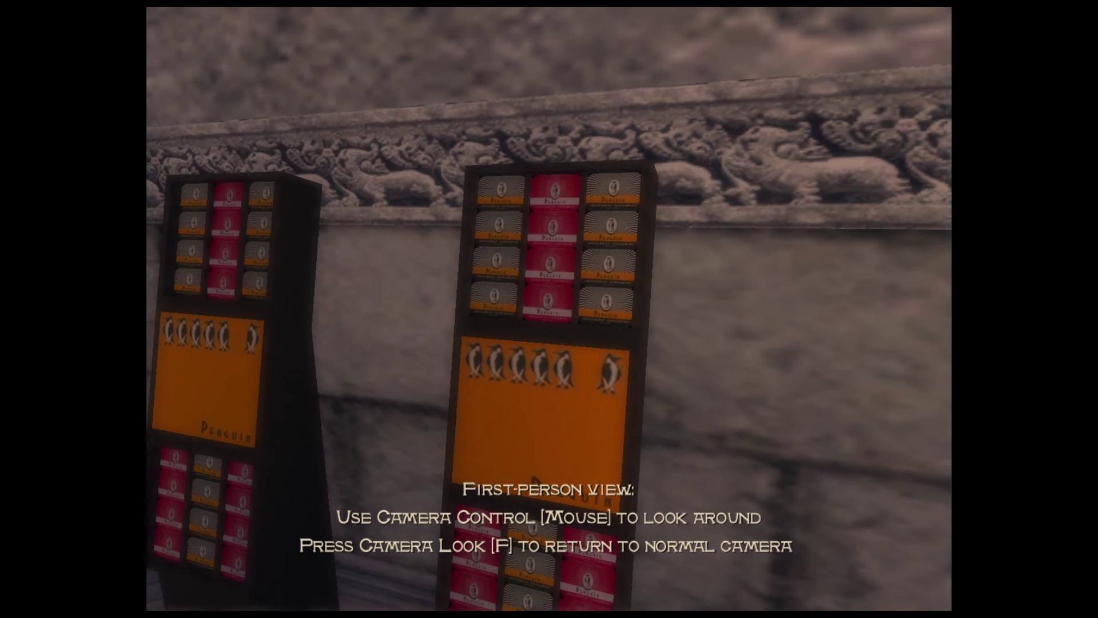
key("f")
key("f")
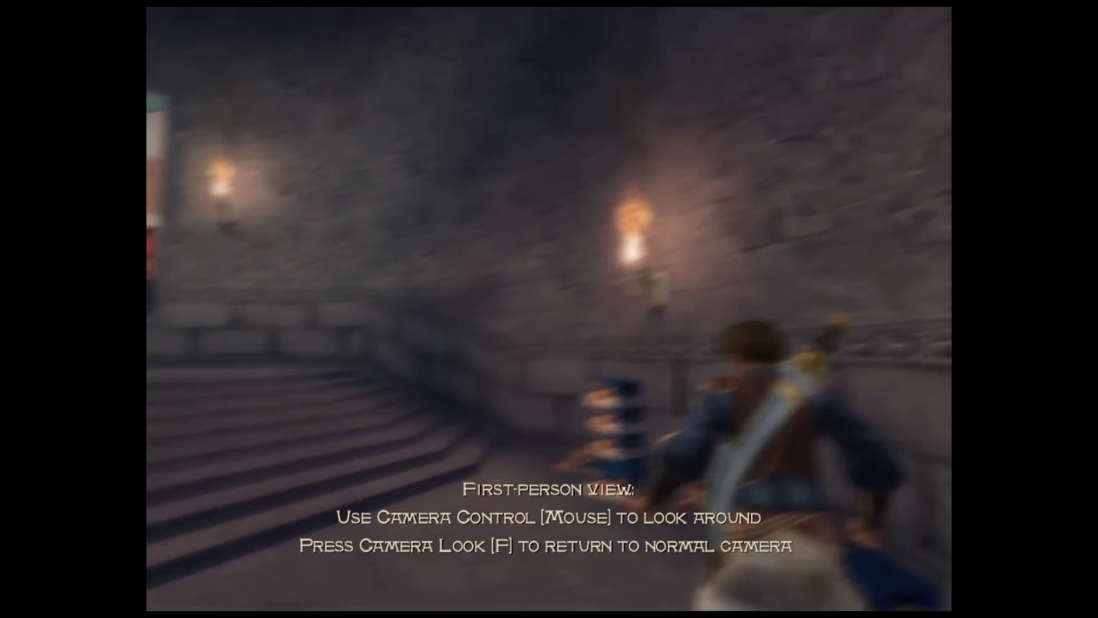
key("f")
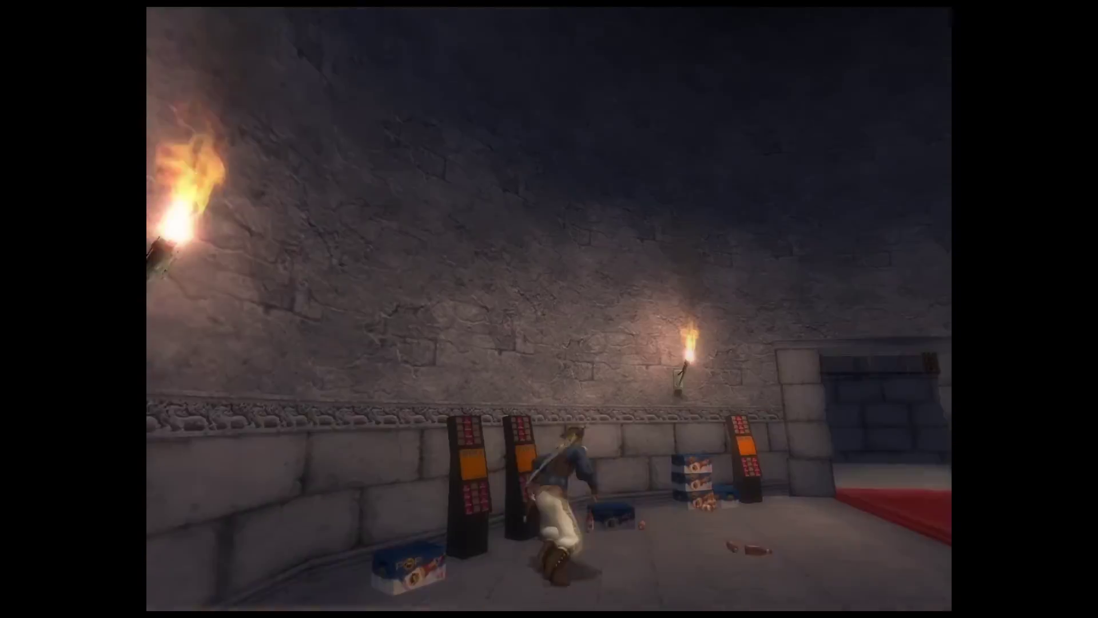
key("f")
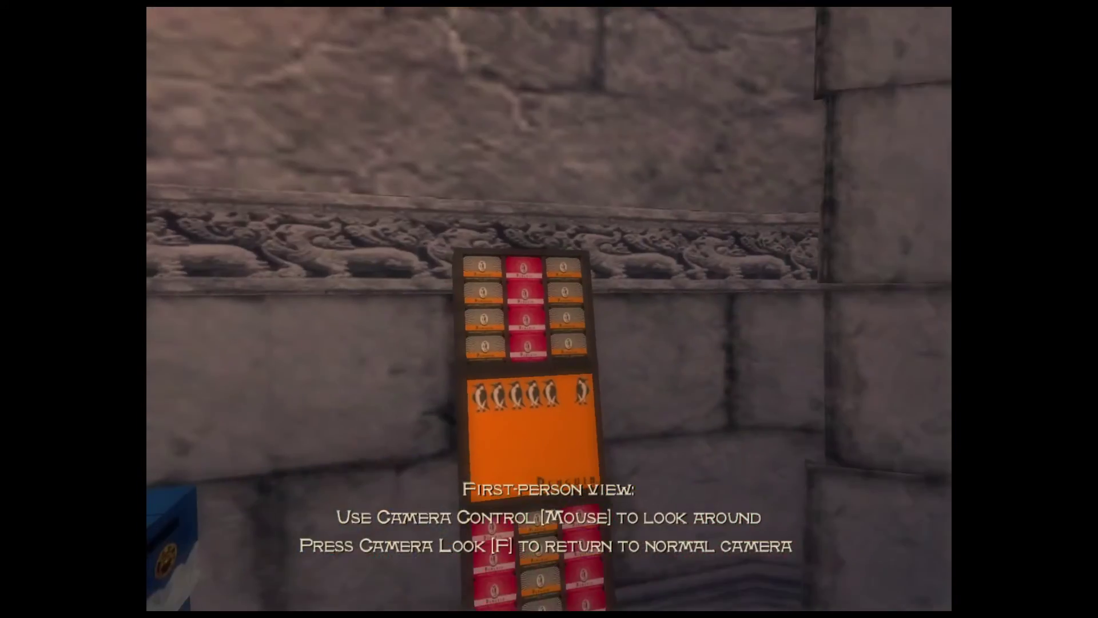
key("f")
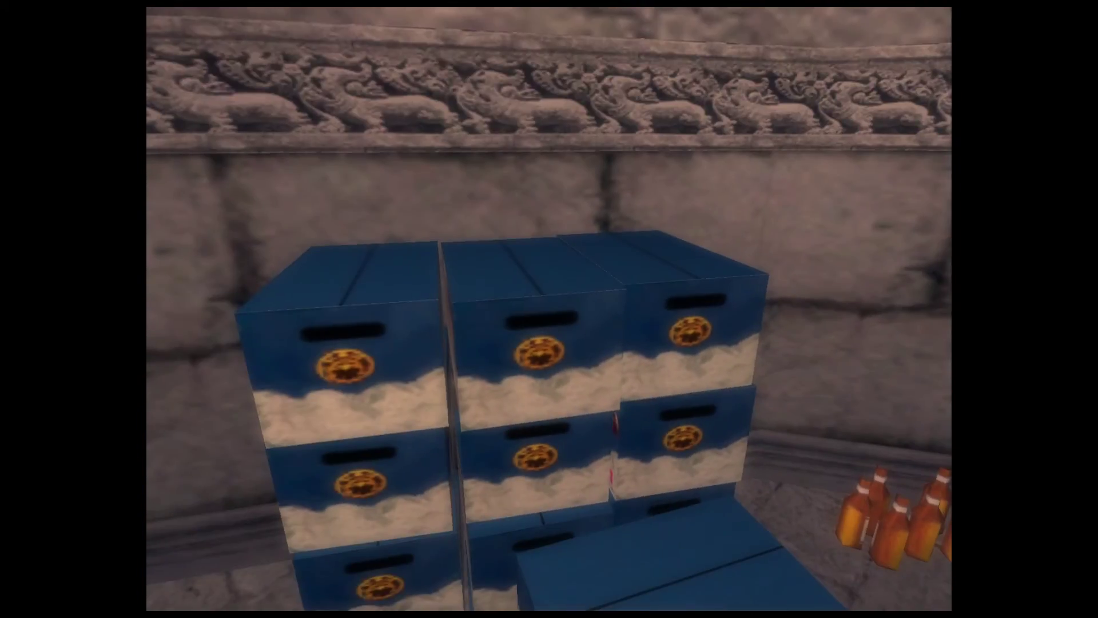
key("f")
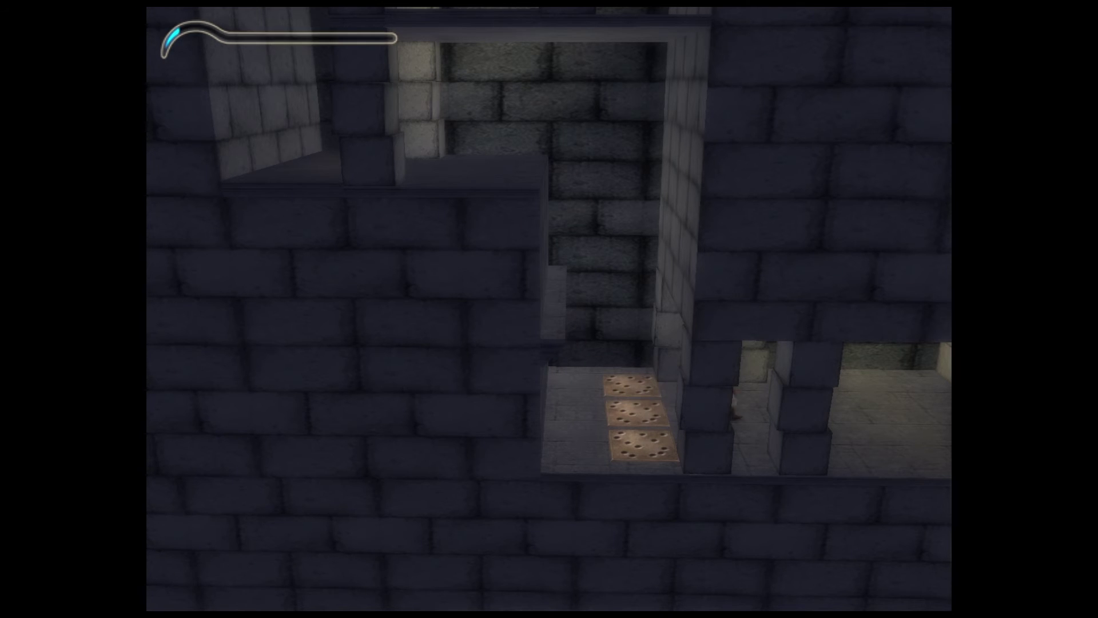
key("Right")
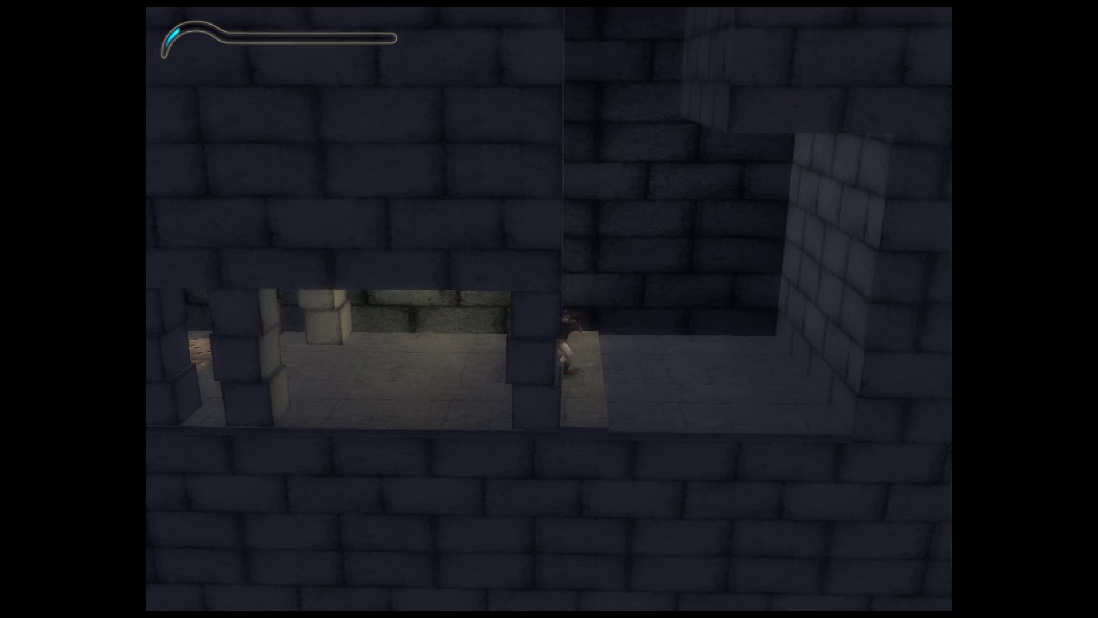
key("Right")
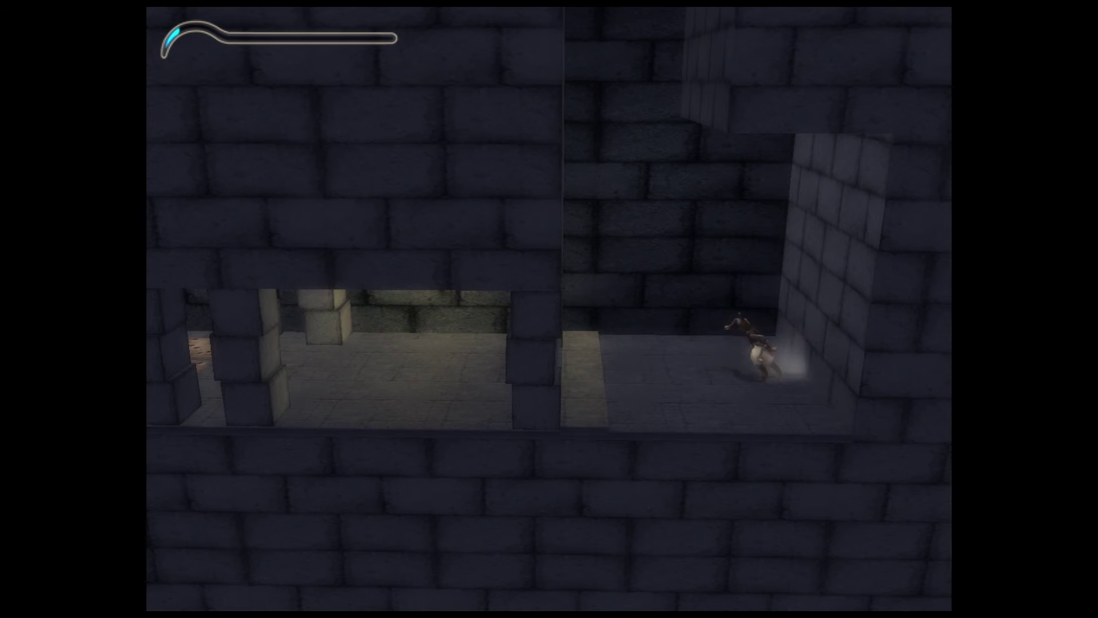
key("Left")
key("Right")
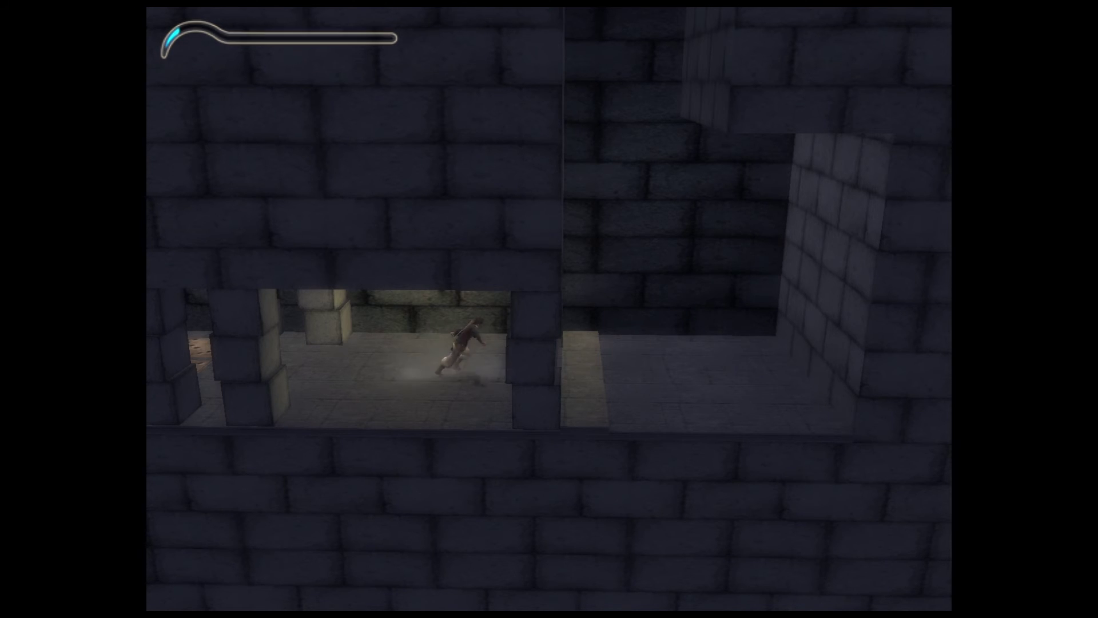
key("space")
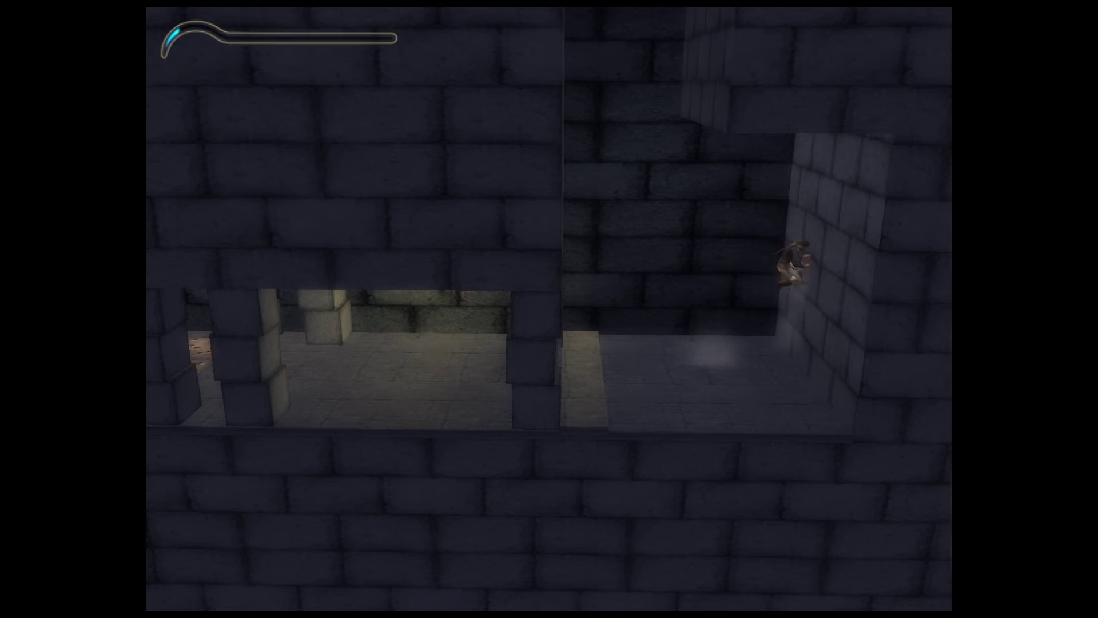
key("space")
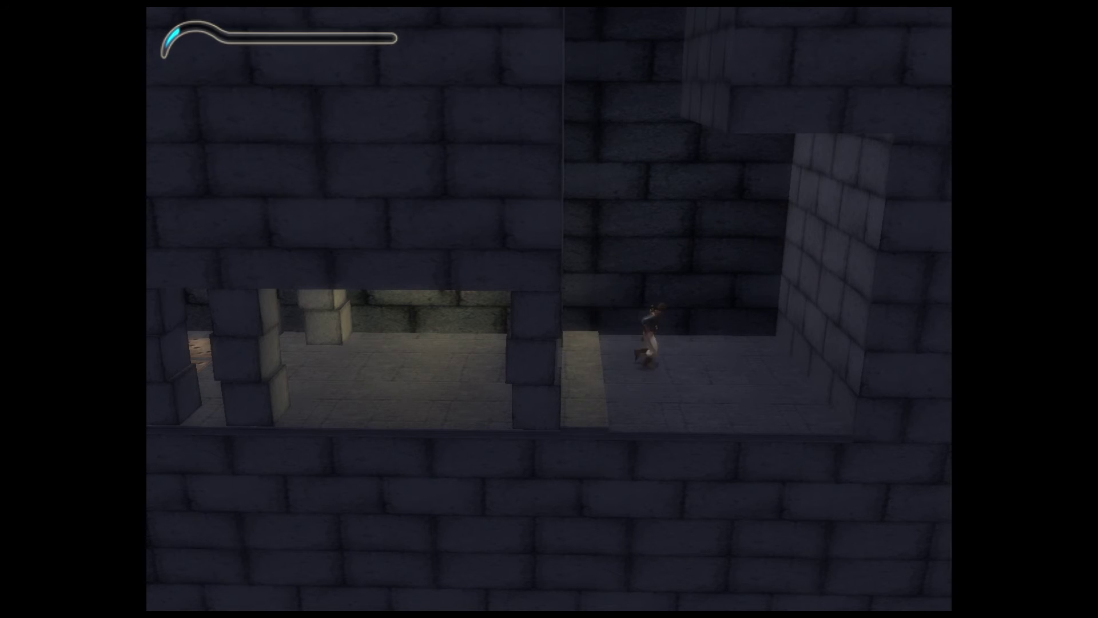
key("space")
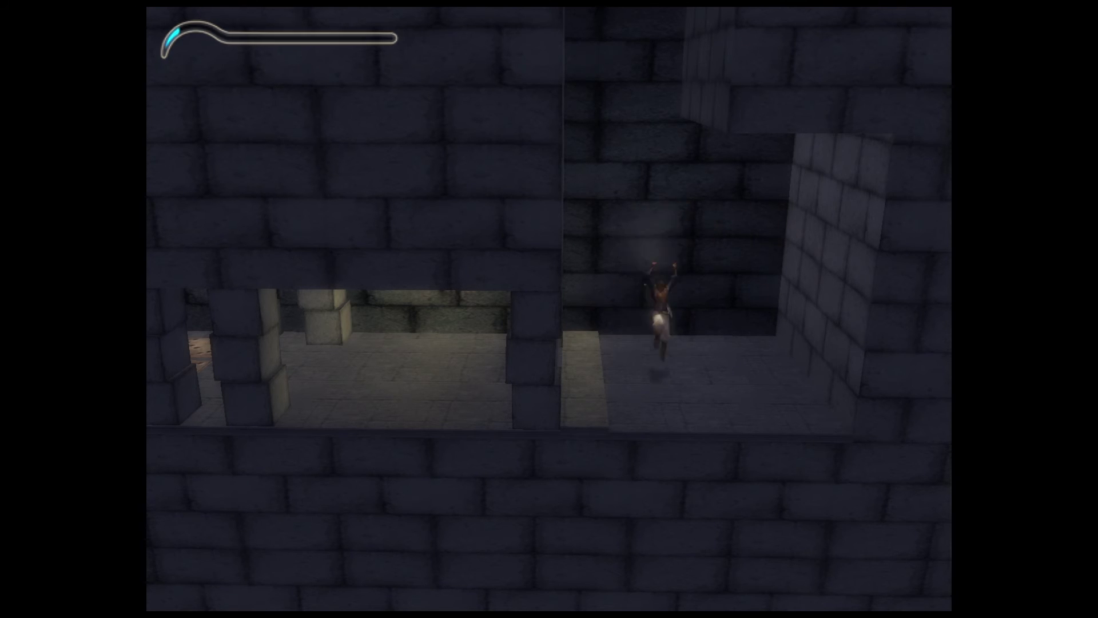
key("Right")
key("space")
key("space")
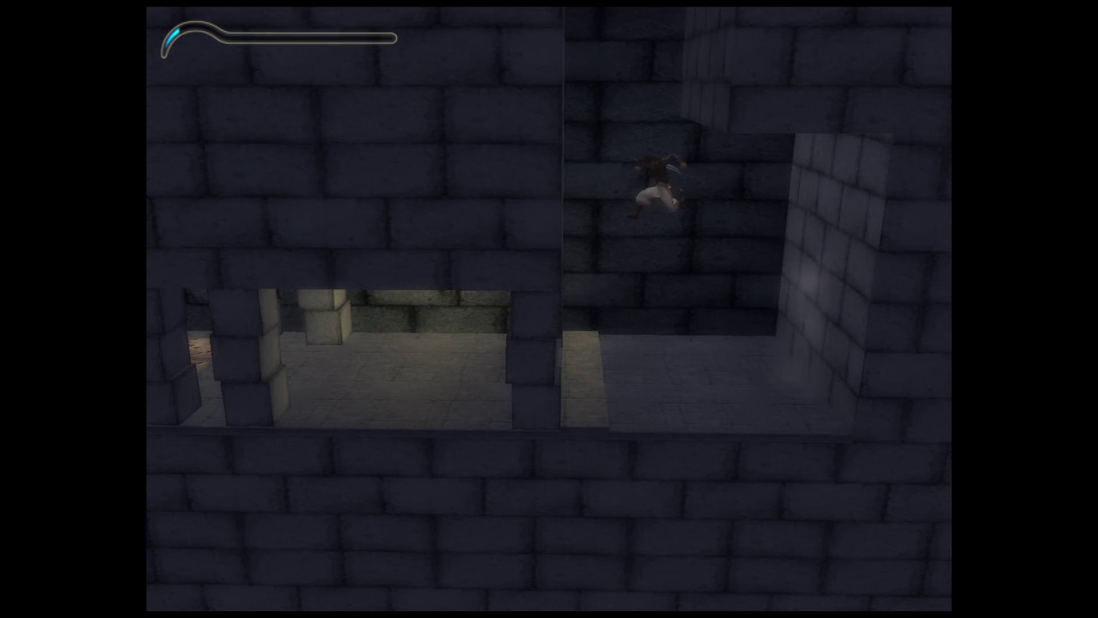
key("Right")
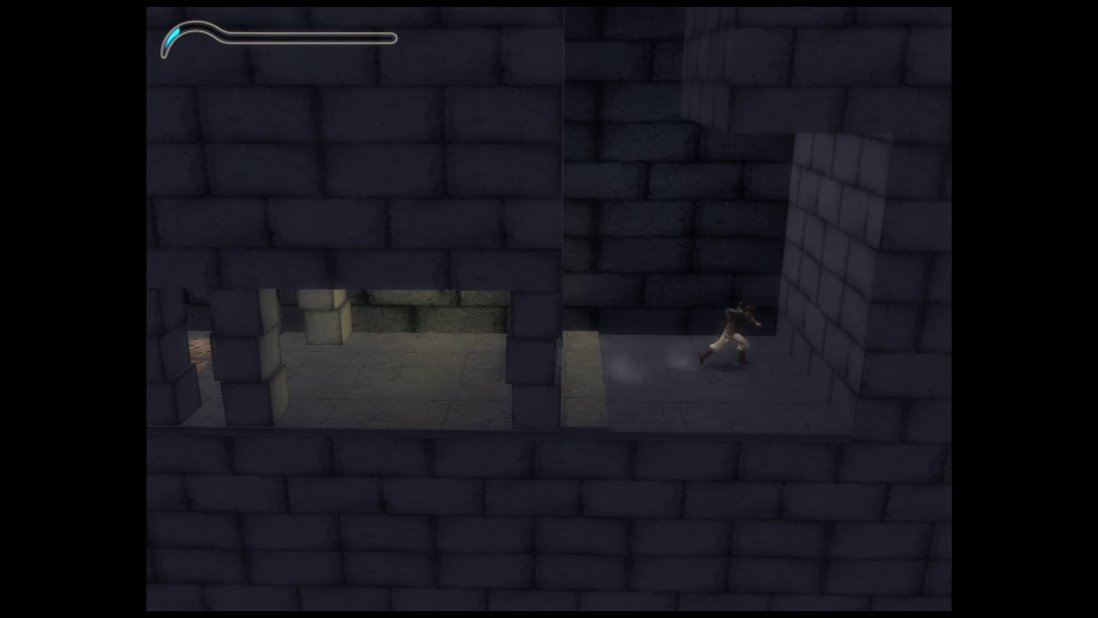
key("space")
key("space")
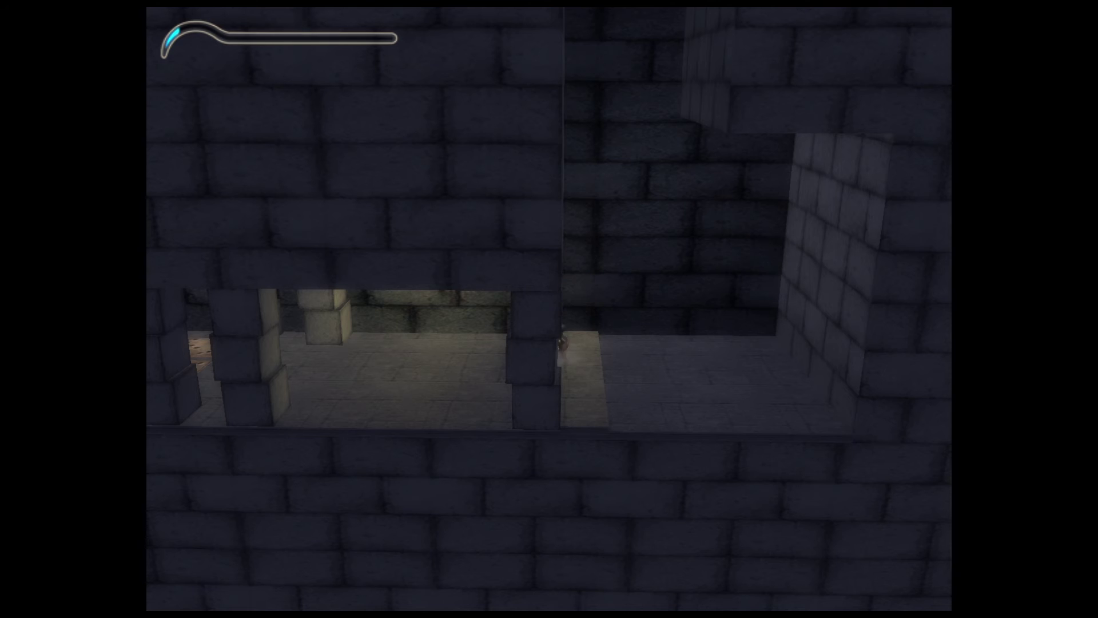
key("space")
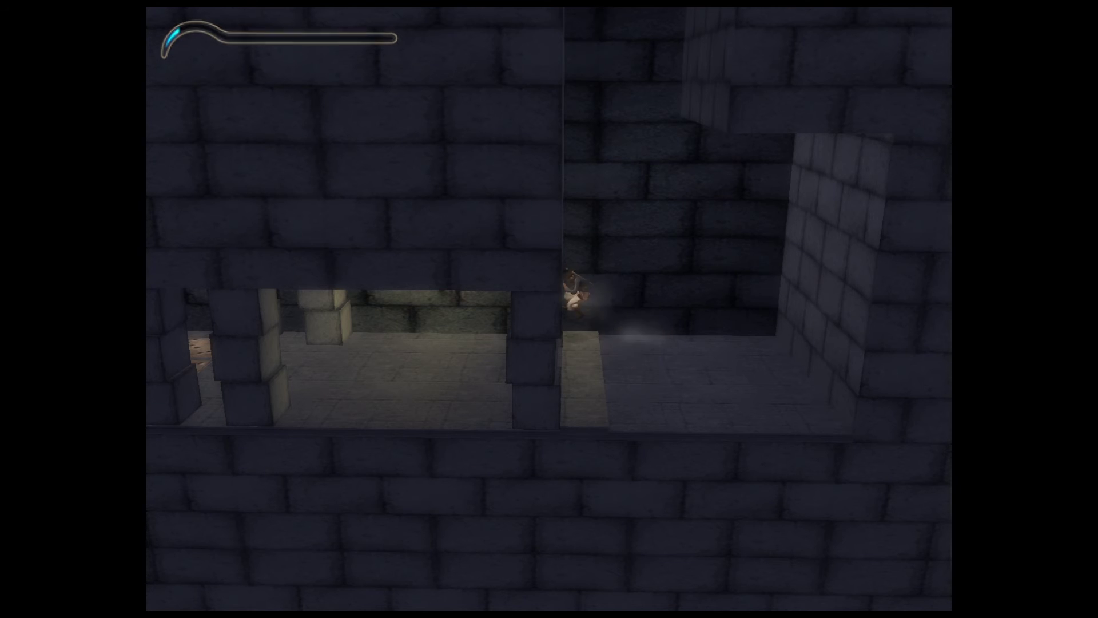
key("Left")
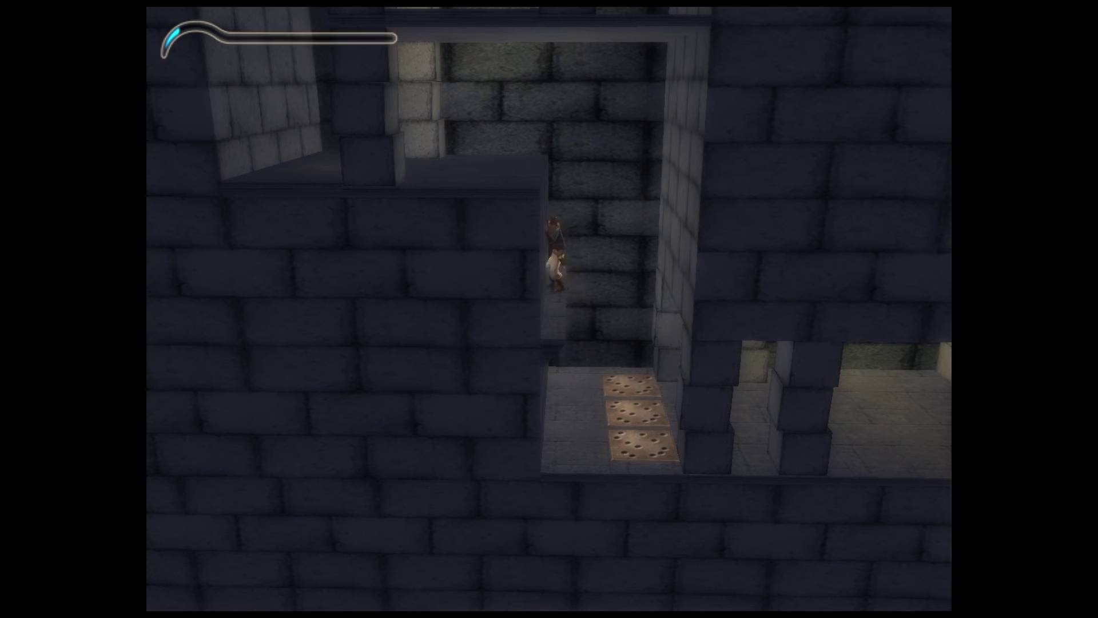
key("Up")
key("Left")
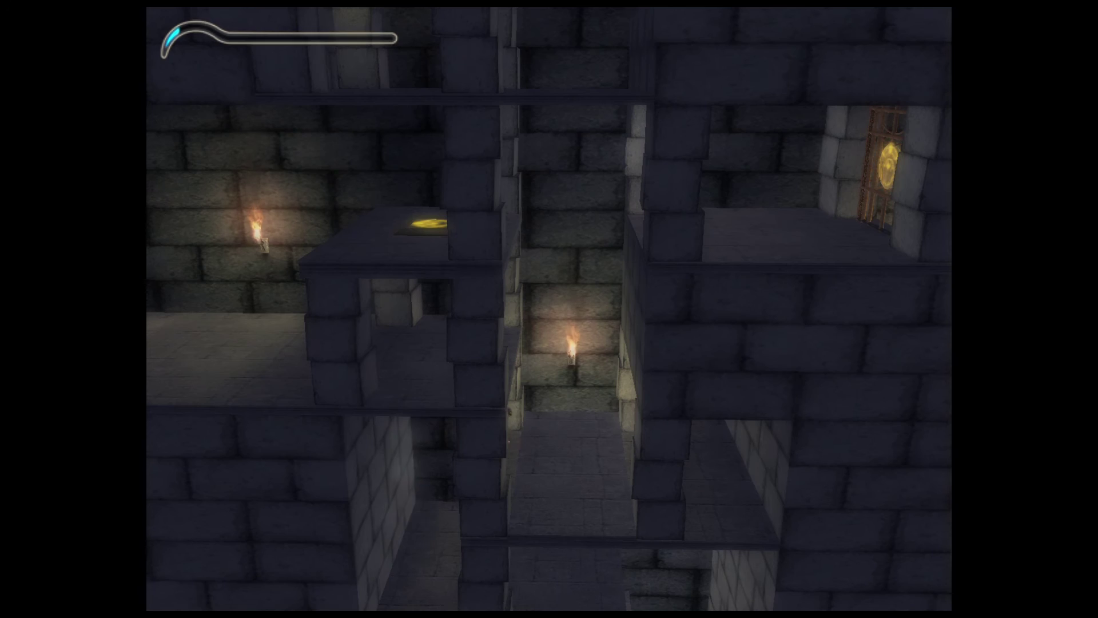
key("Right")
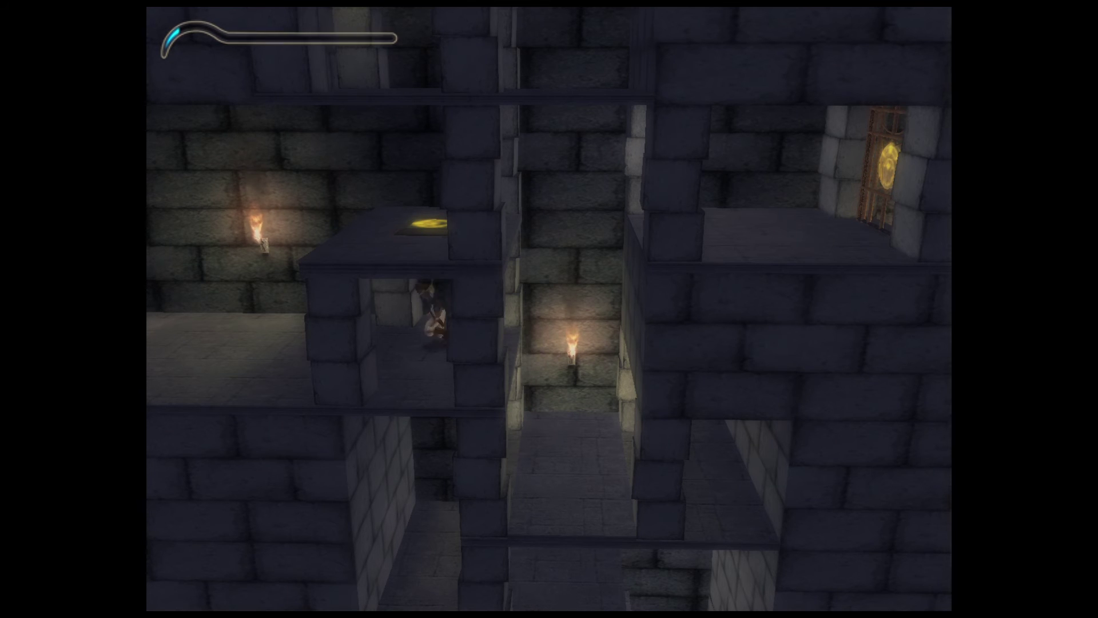
key("Left")
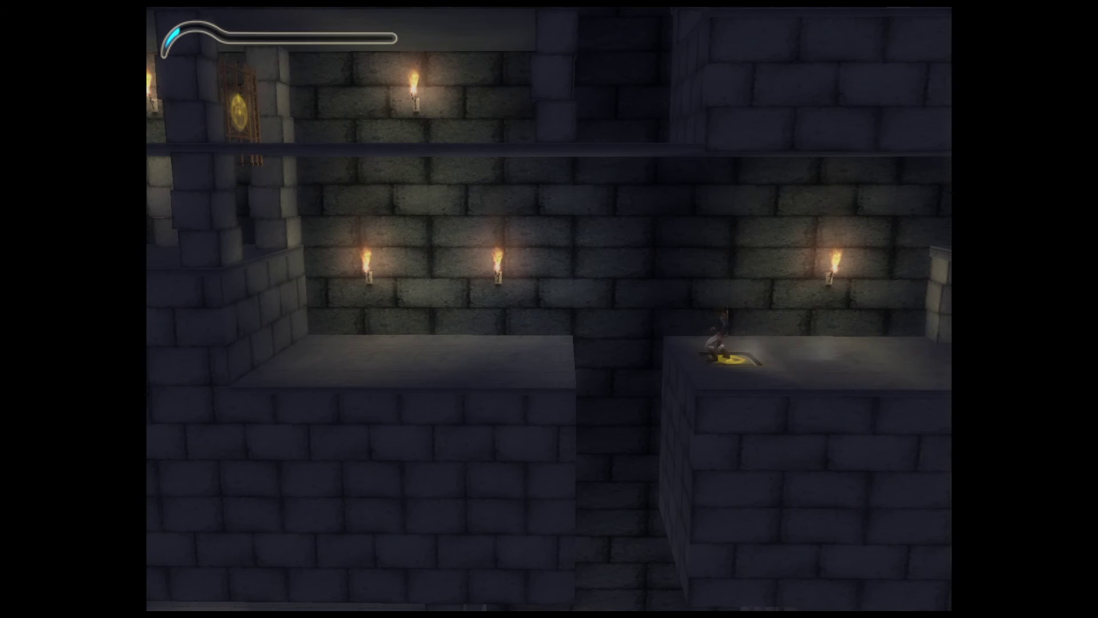
key("Left")
key("Up")
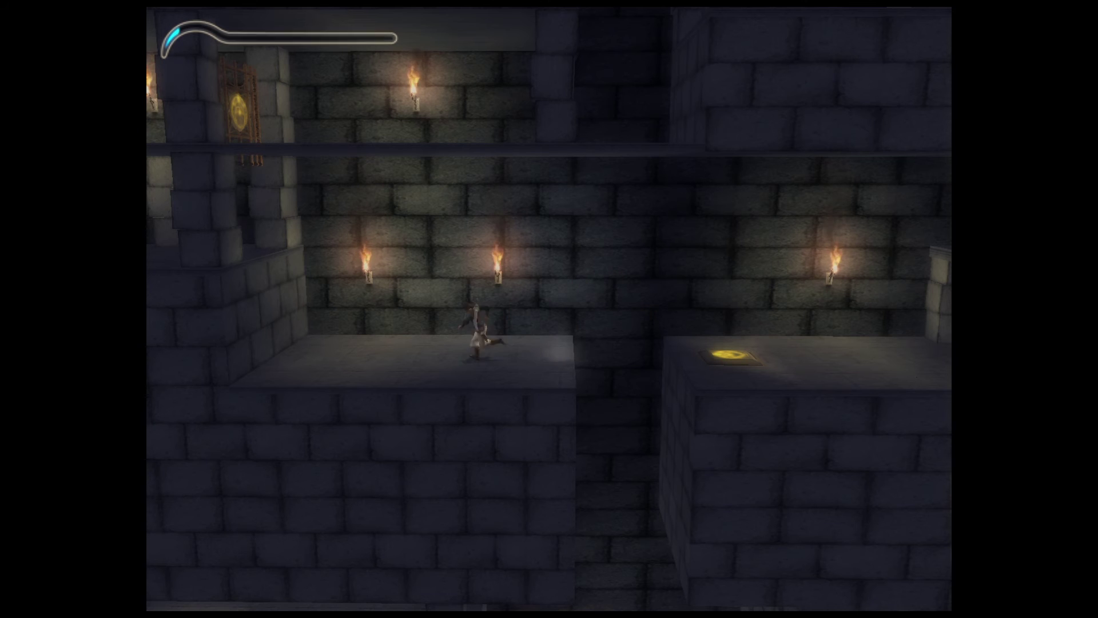
key("Left")
key("Up")
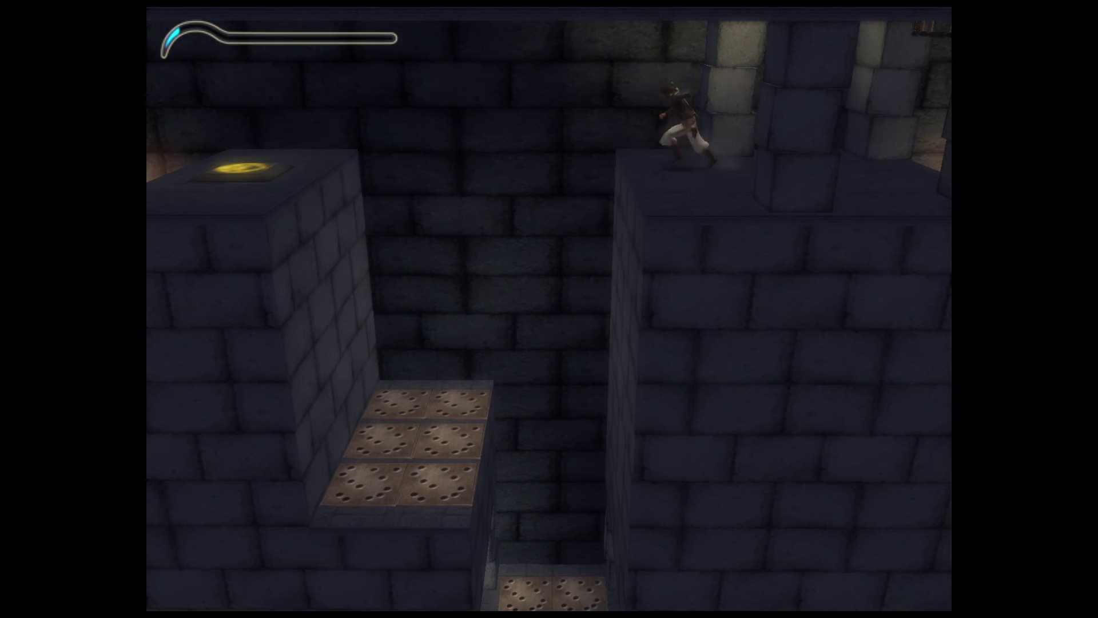
key("Left")
key("Up")
key("Up")
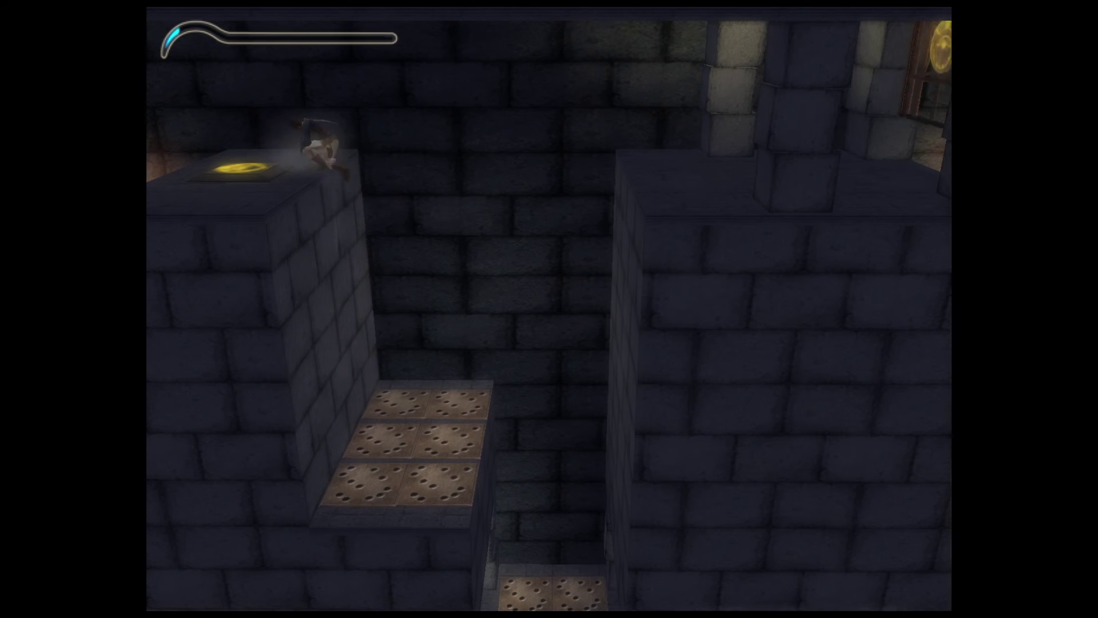
key("a")
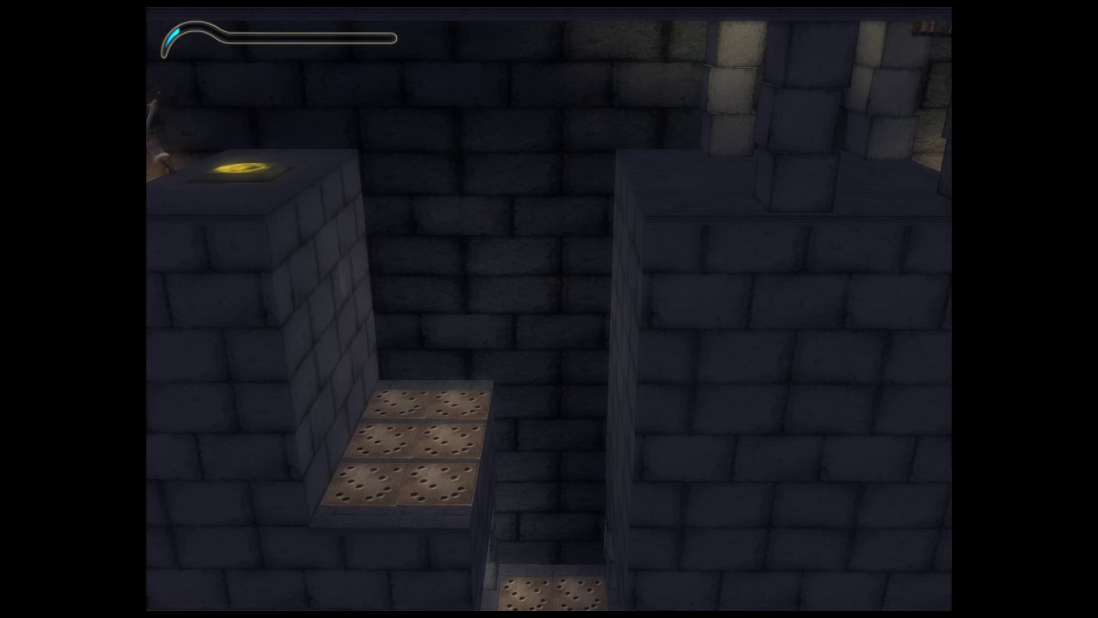
key("a")
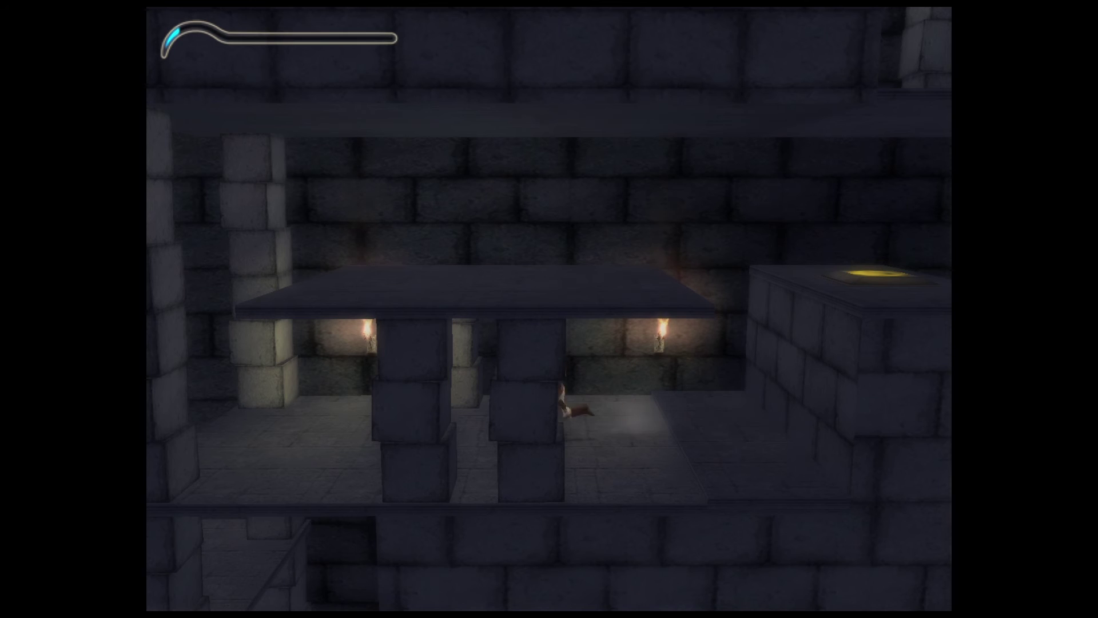
key("a")
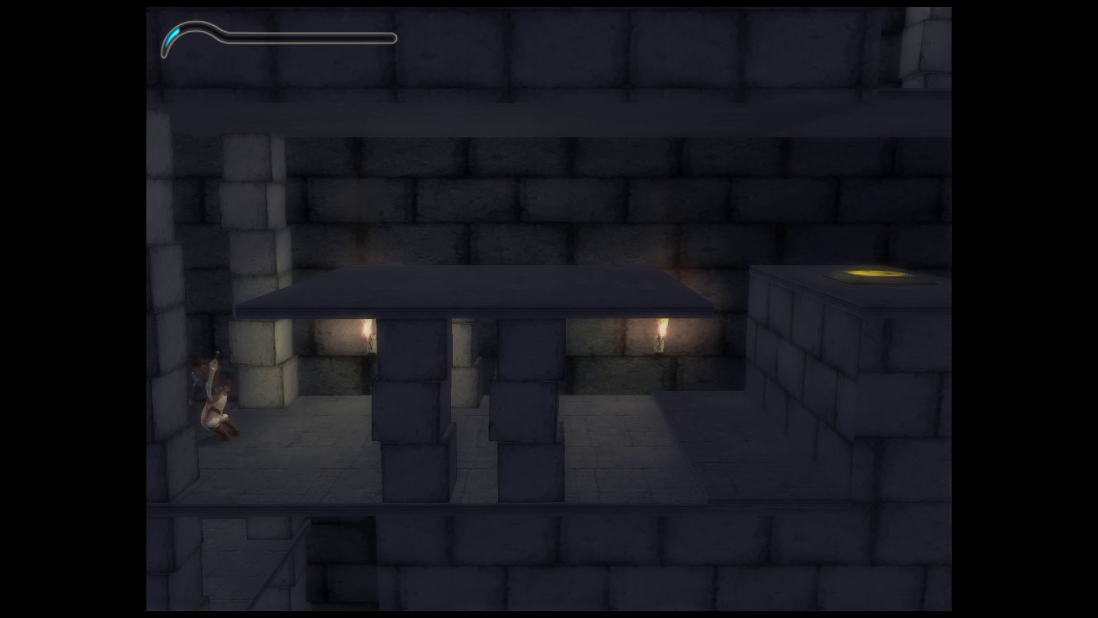
key("a")
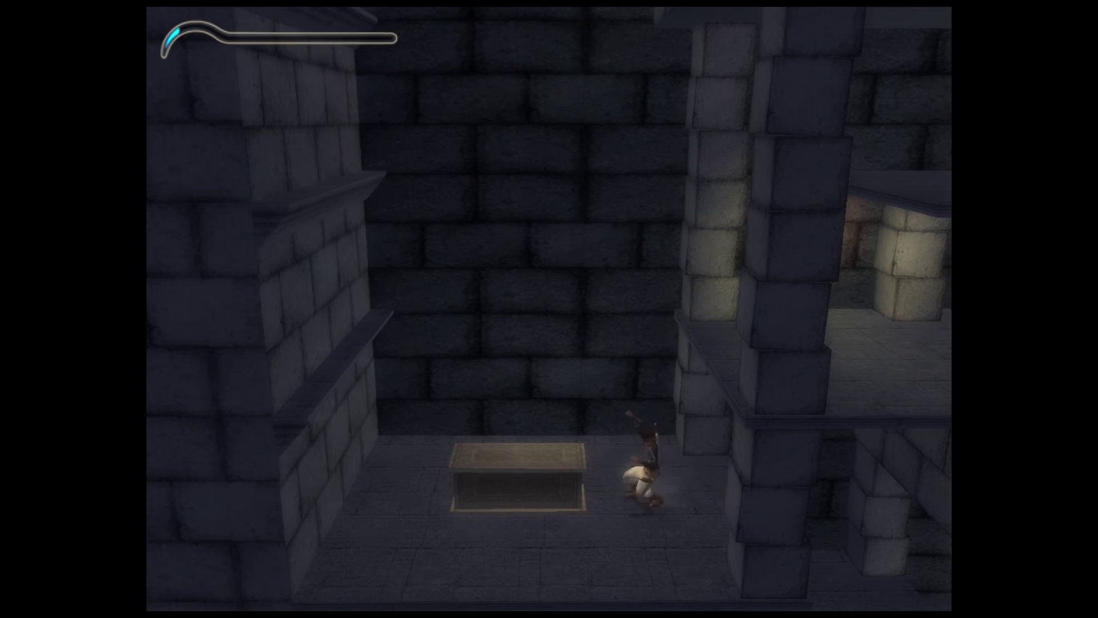
key("a")
key("space")
key("a")
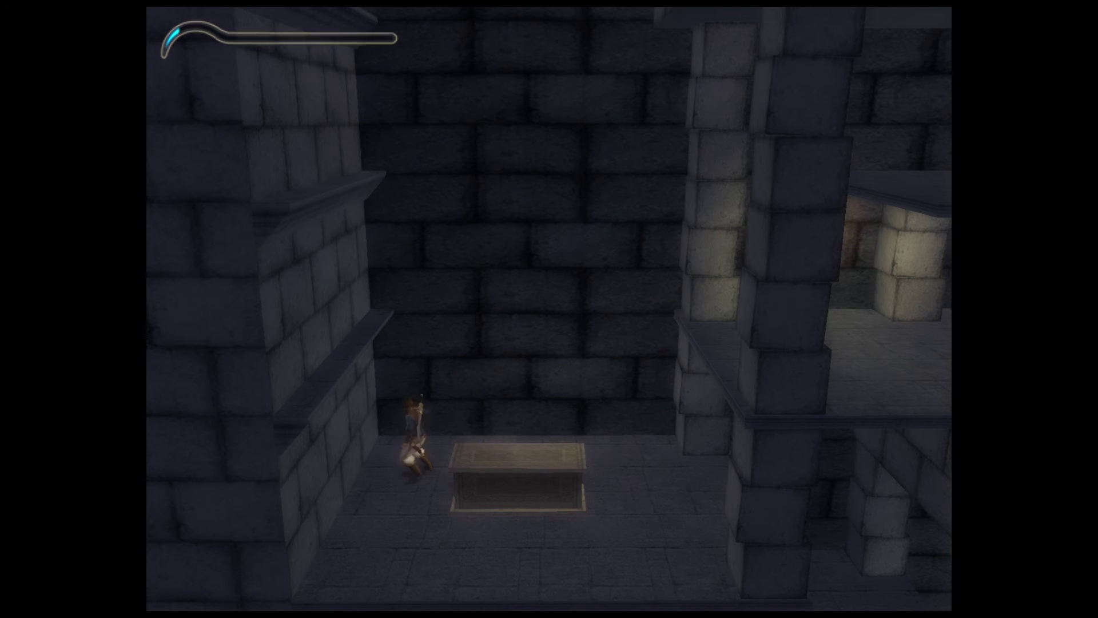
key("space")
key("space")
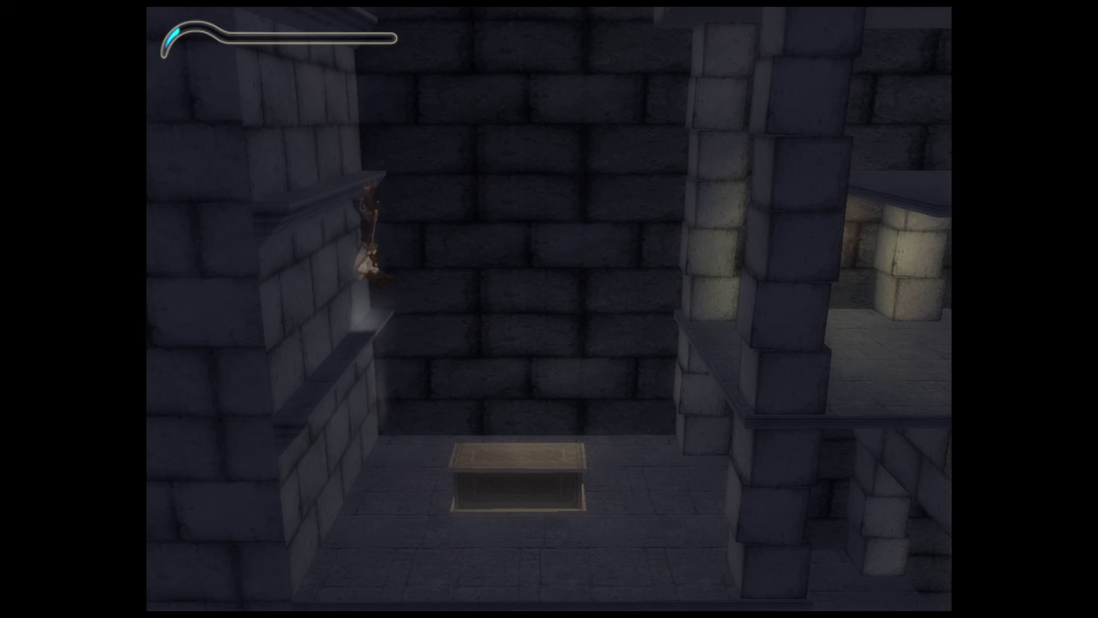
key("space")
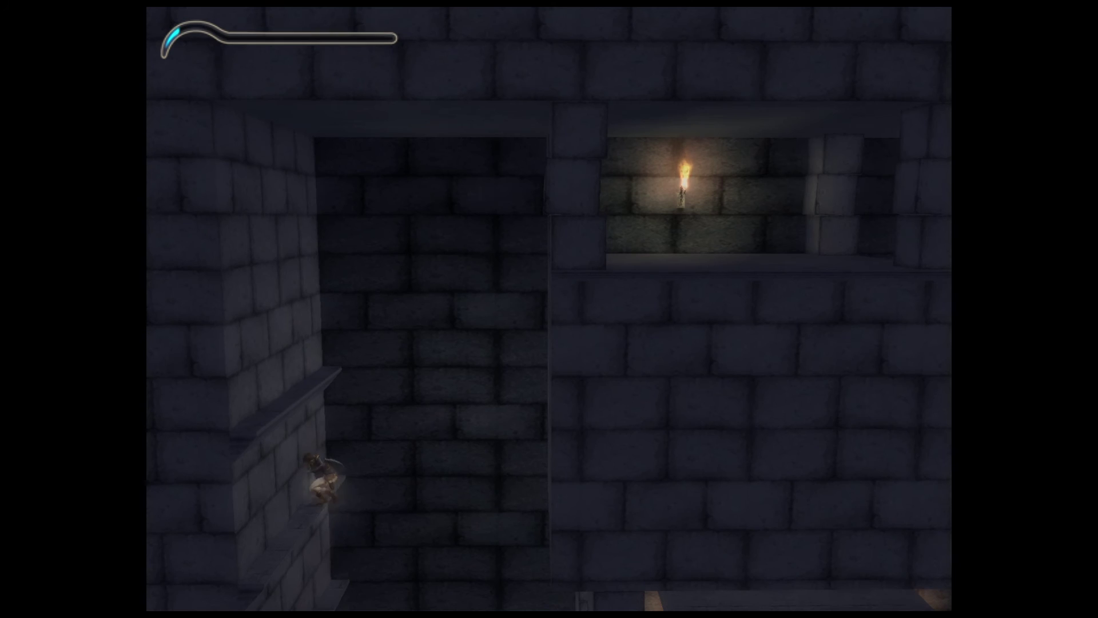
key("space")
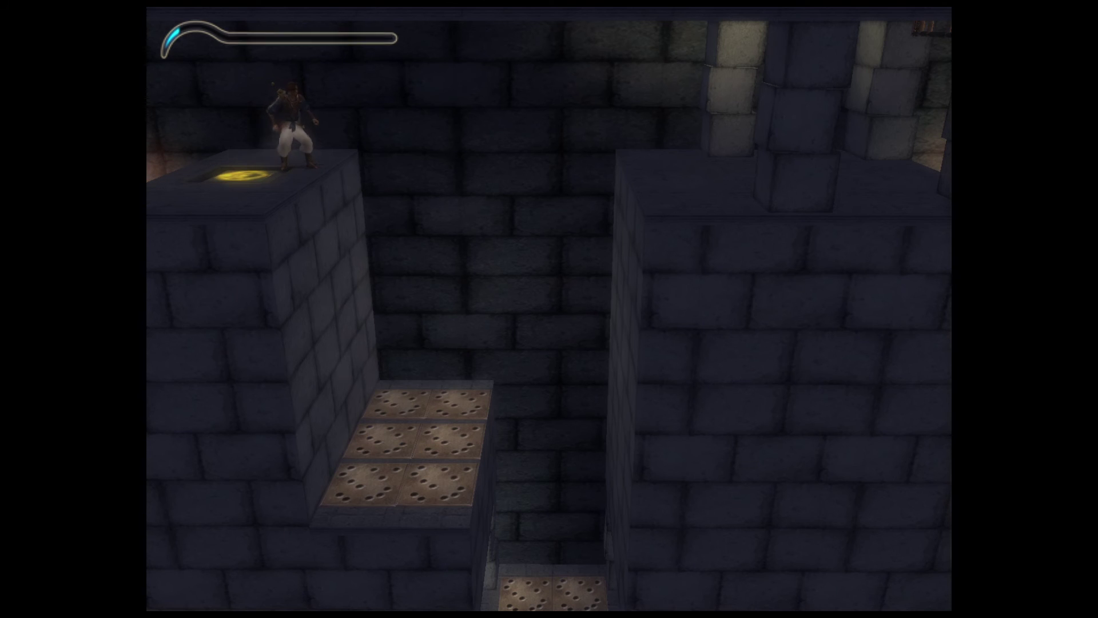
key("space")
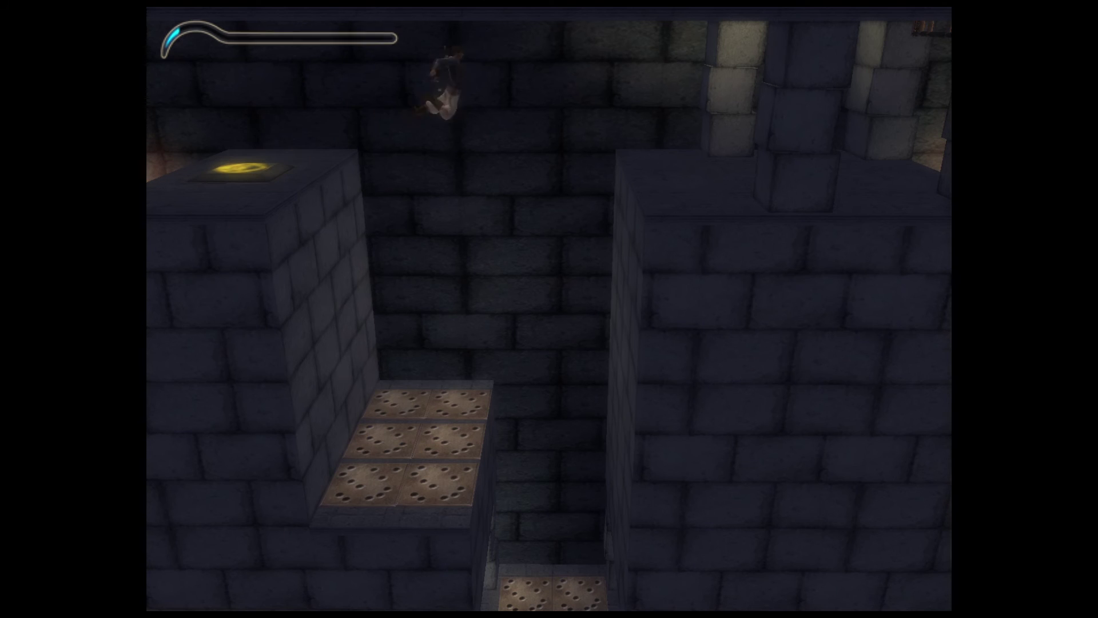
key("Right")
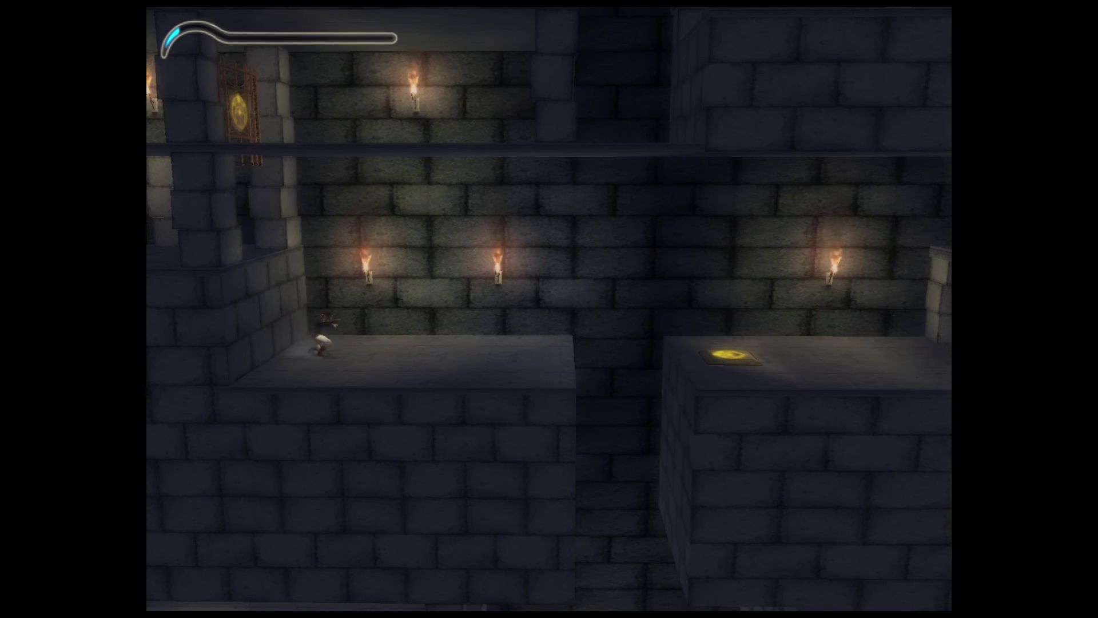
key("Right")
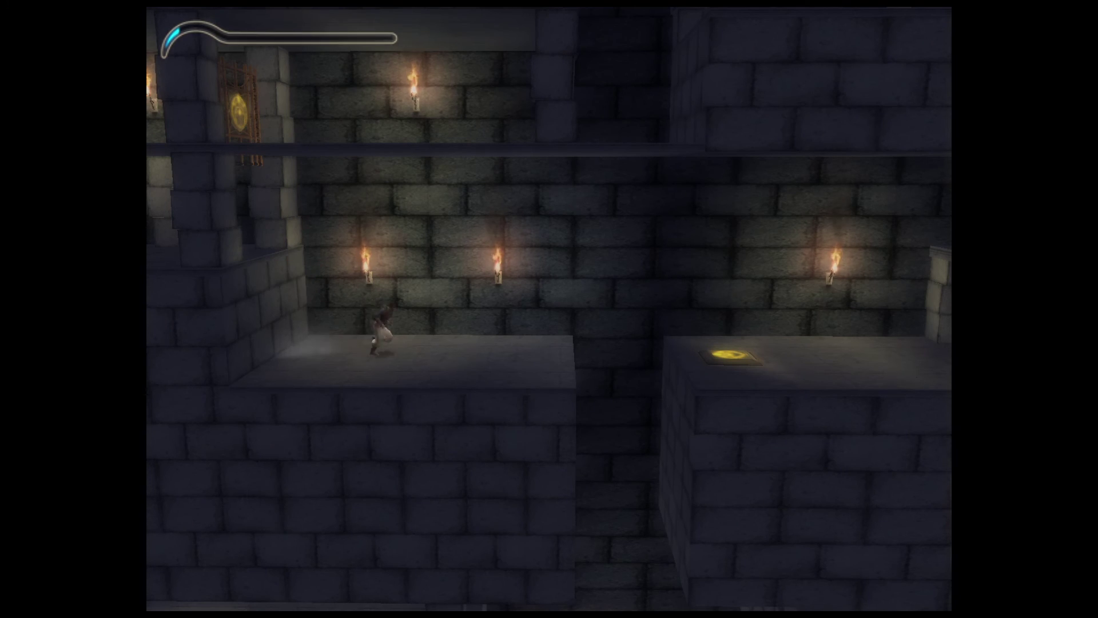
key("space")
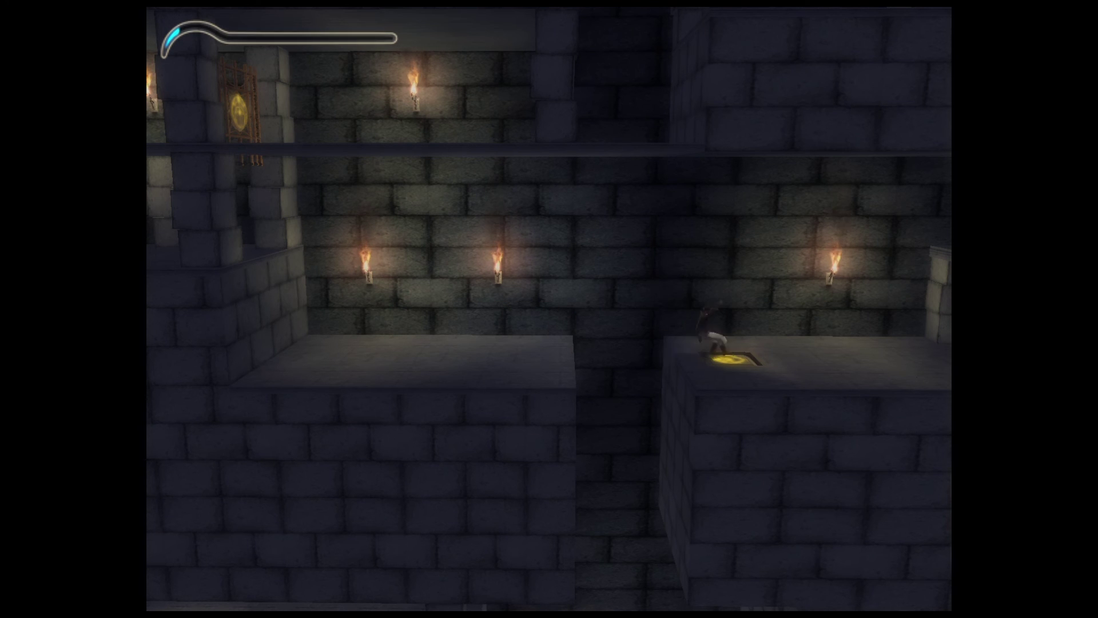
key("Right")
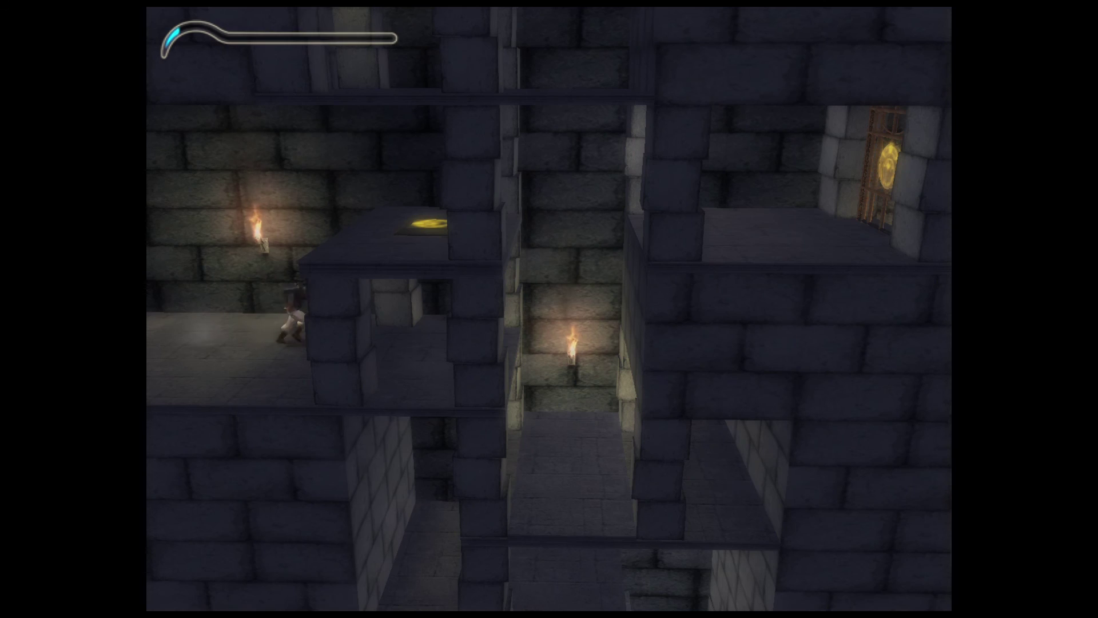
key("Right")
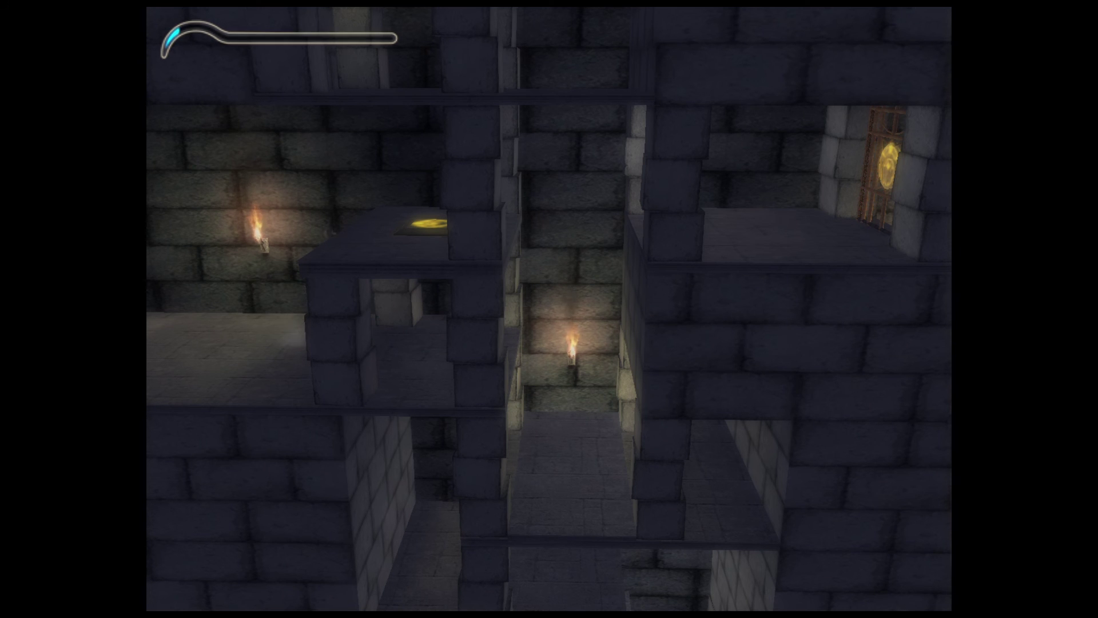
key("Right")
key("space")
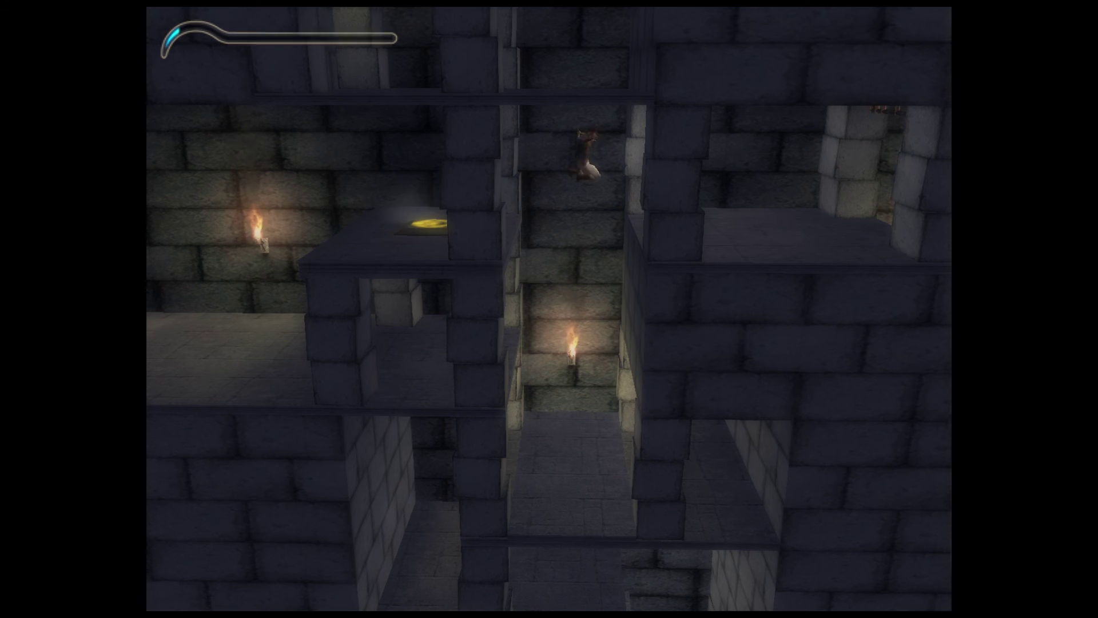
key("Right")
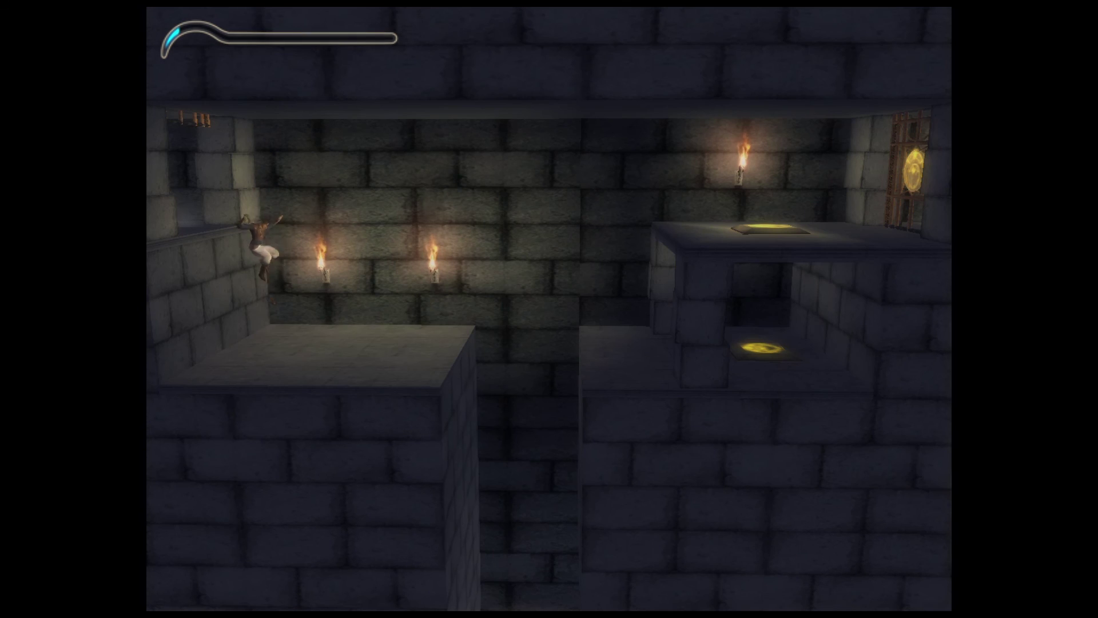
key("Right")
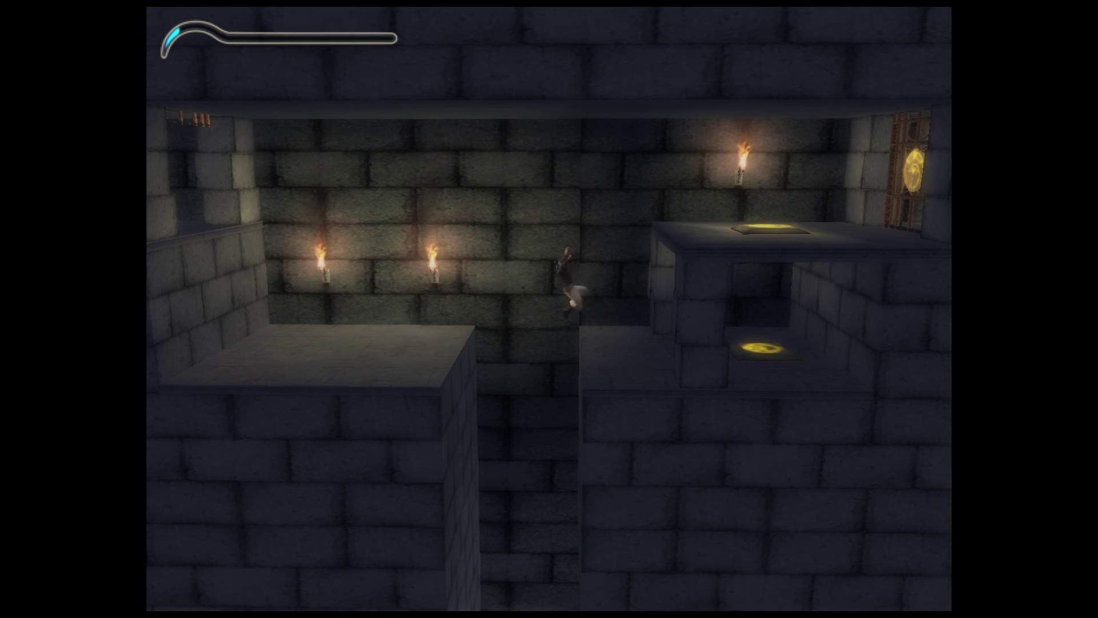
key("Right")
key("Left")
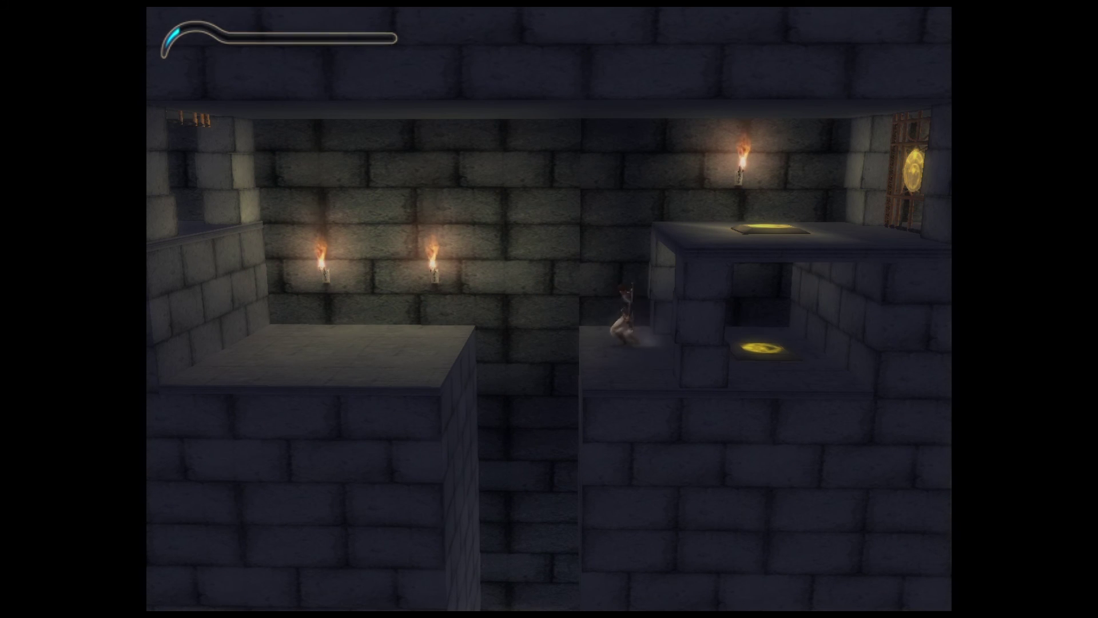
key("Up")
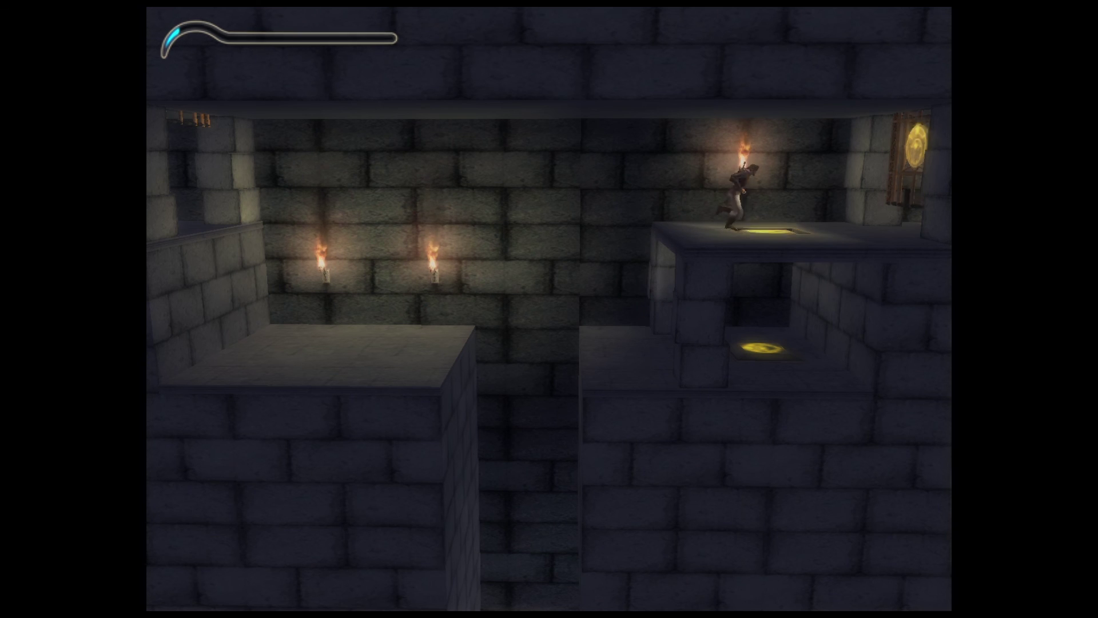
key("Right")
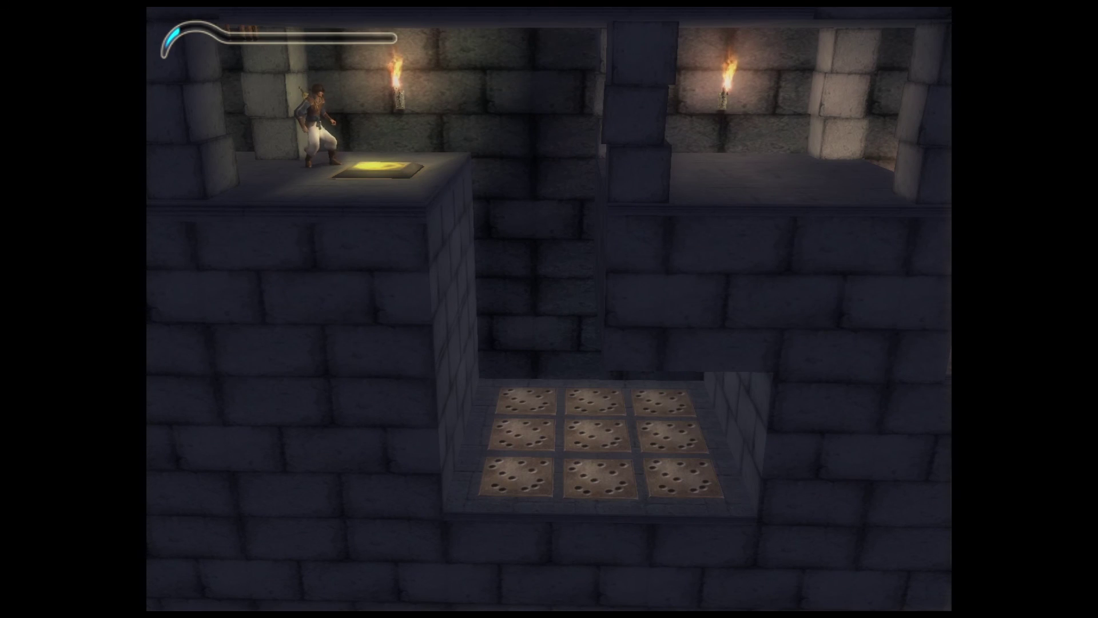
key("Right")
key("Up")
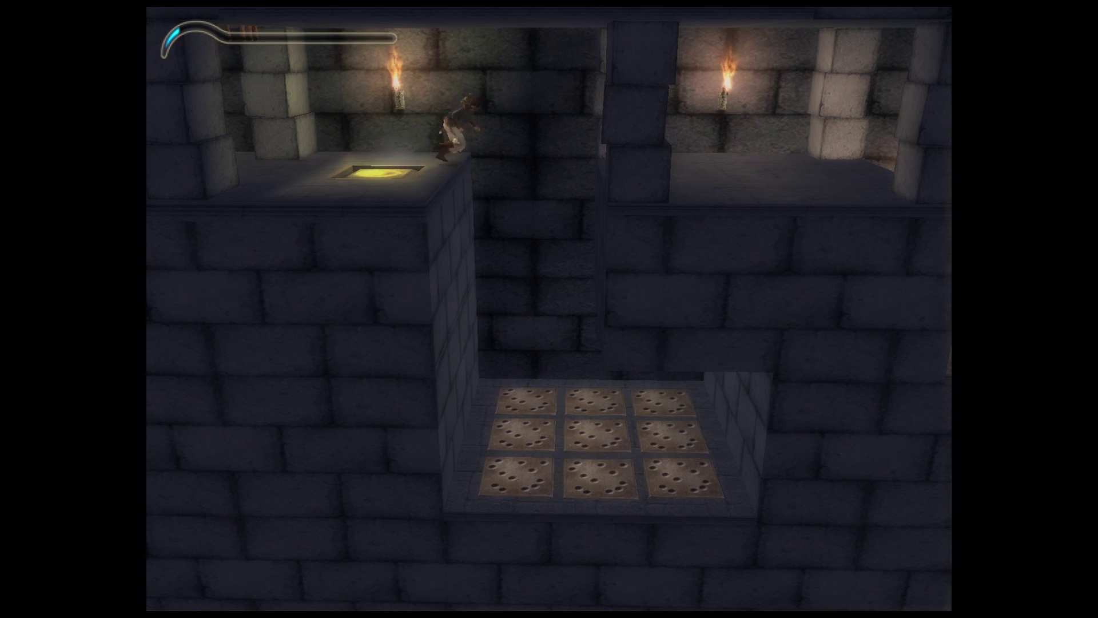
key("Right")
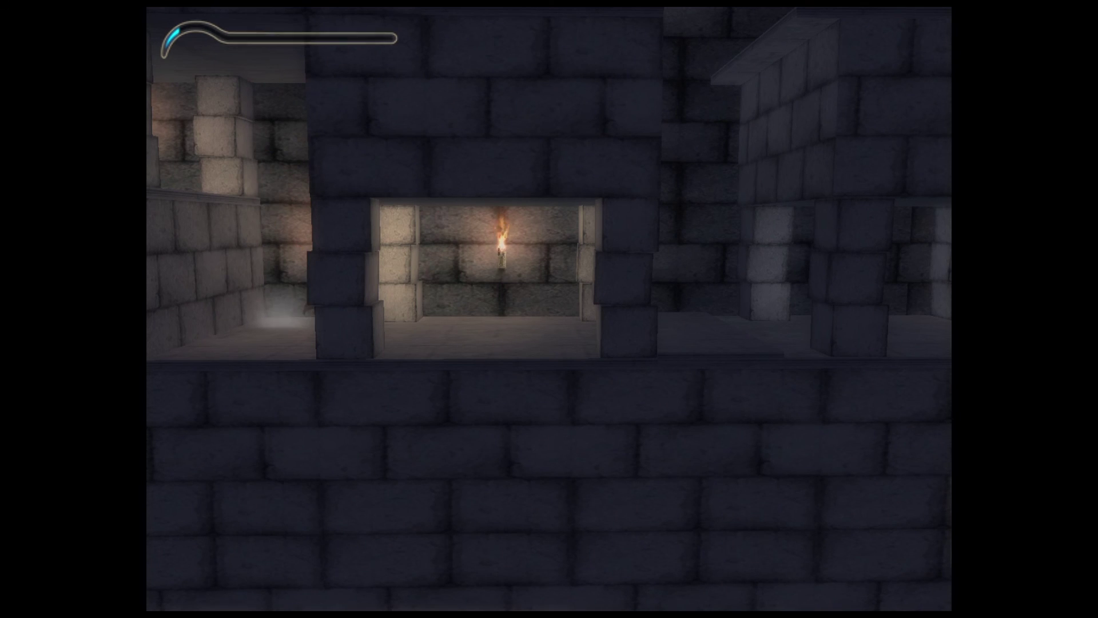
key("Right")
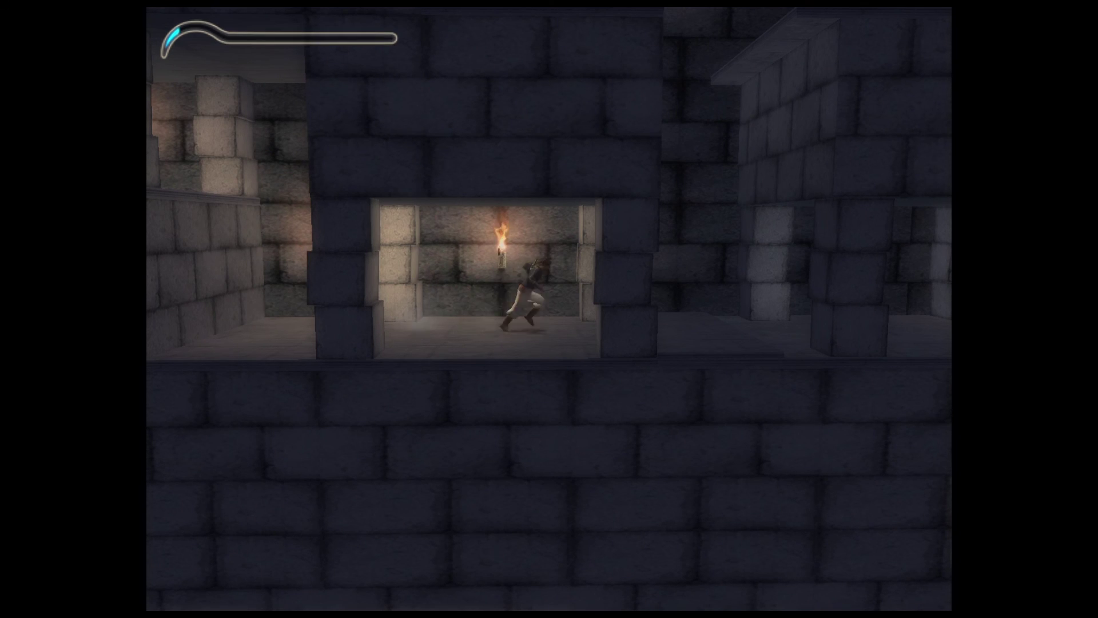
key("Right")
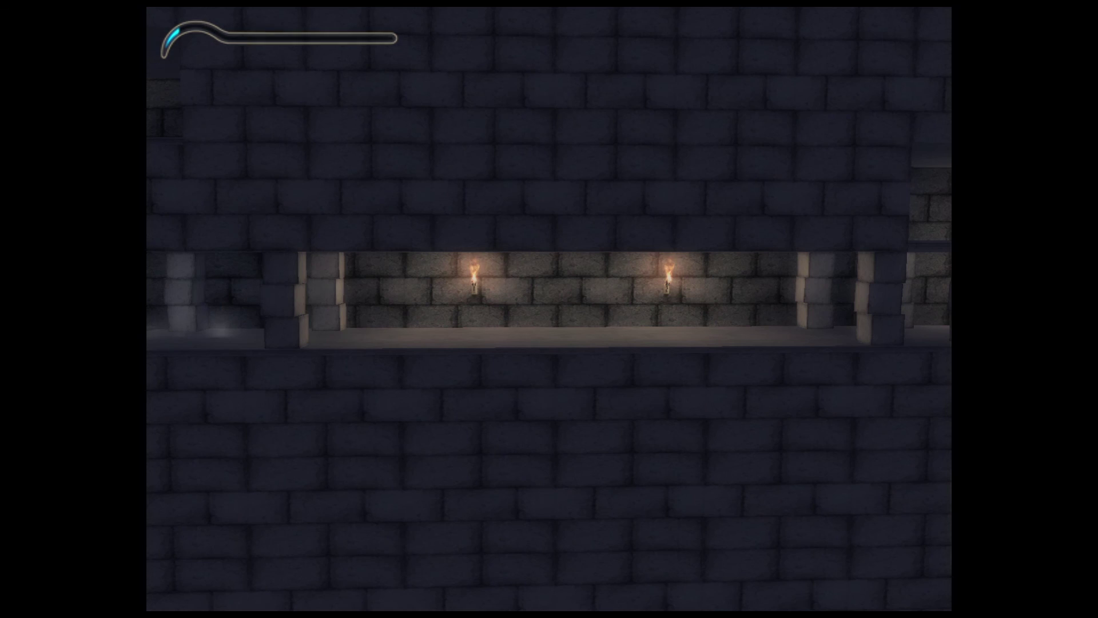
key("Right")
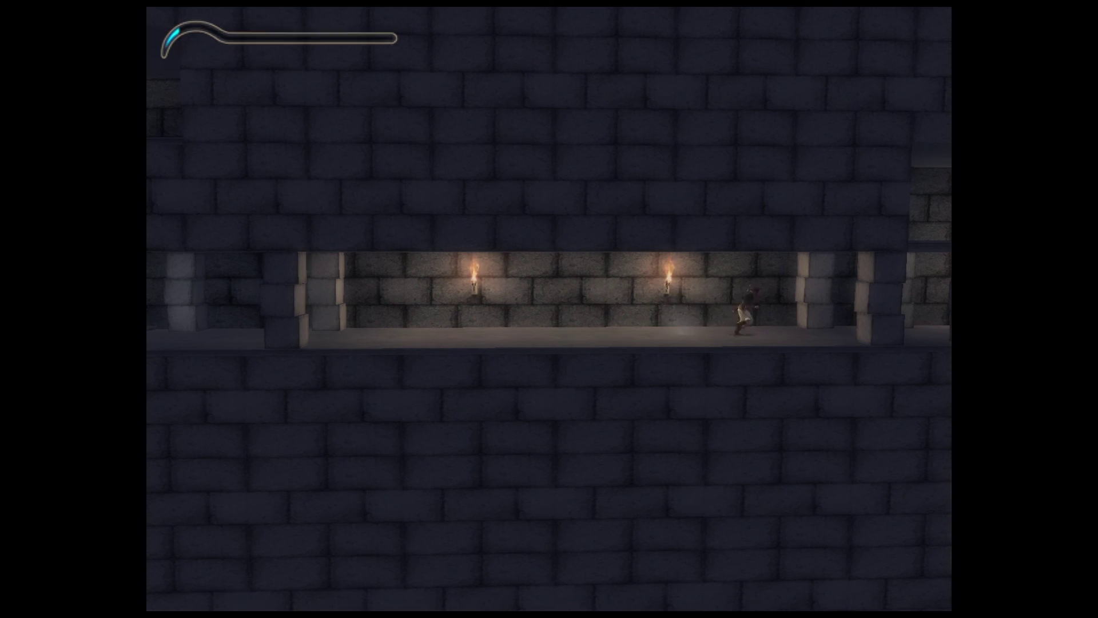
key("Right")
key("Right")
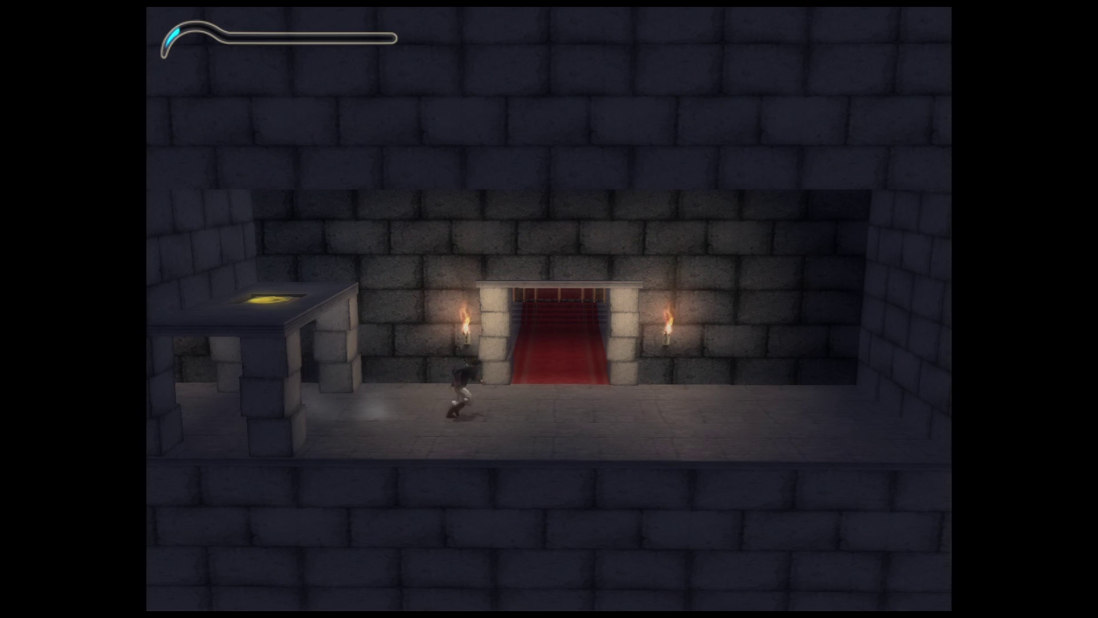
key("Right")
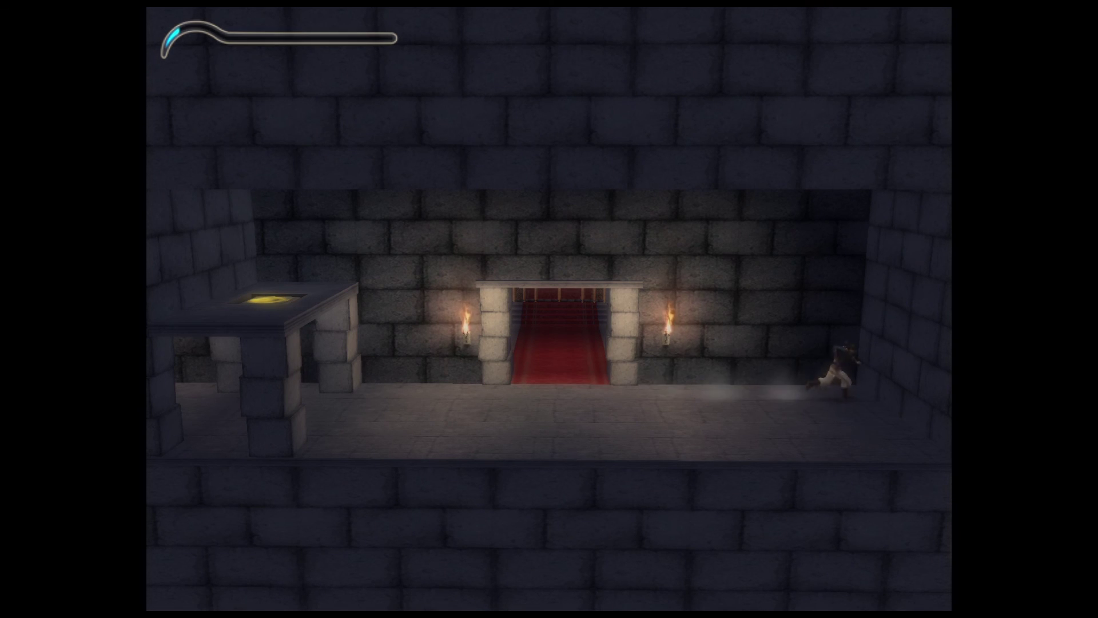
key("Up")
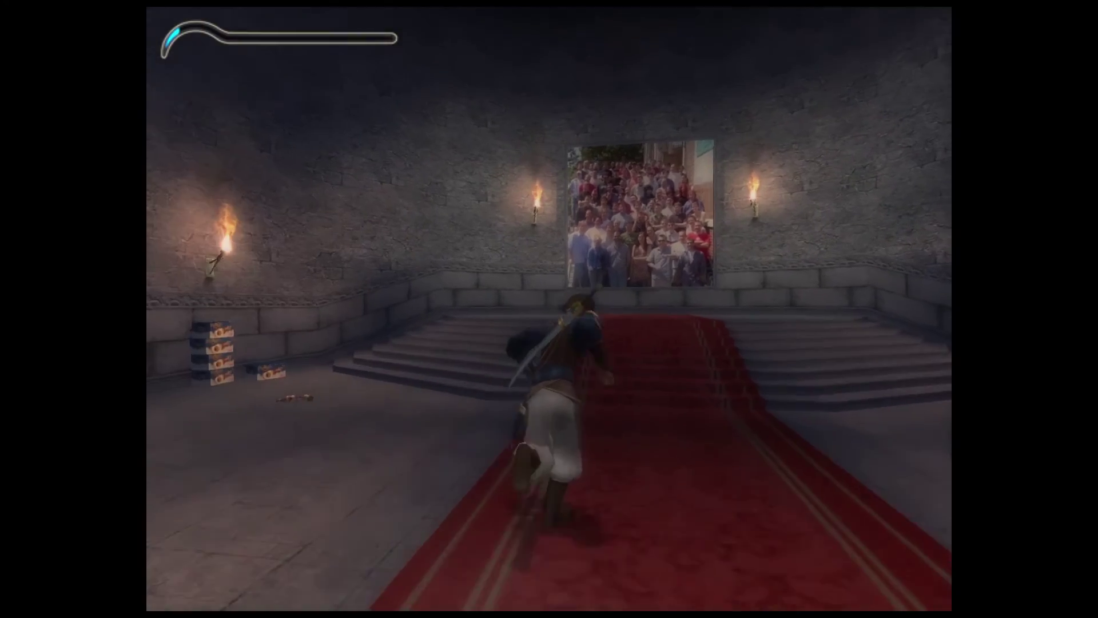
key("Up")
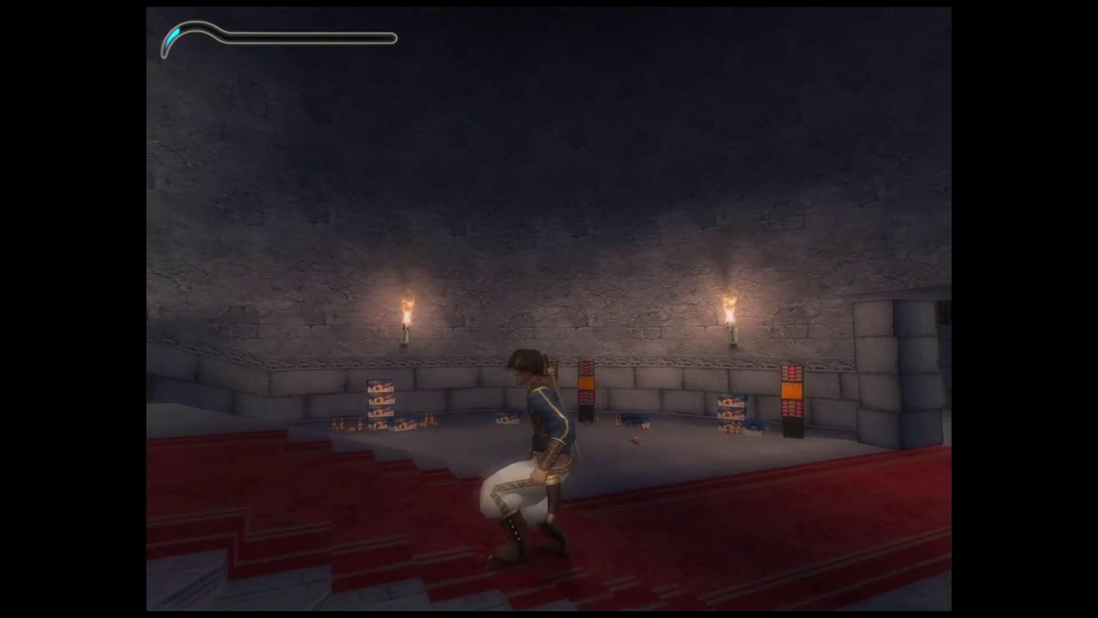
key("Down")
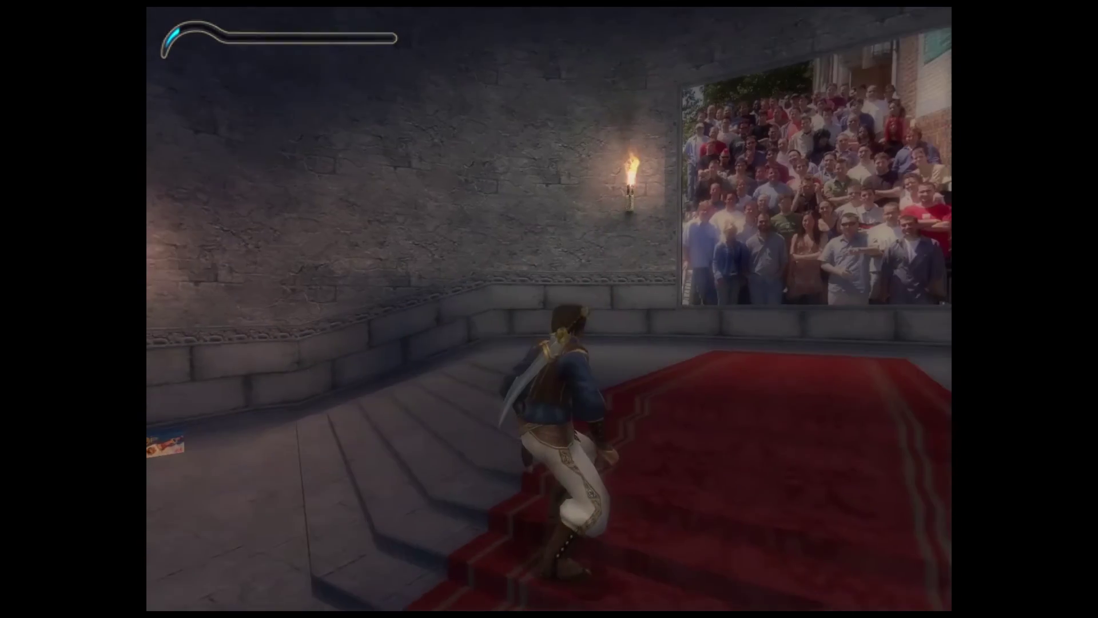